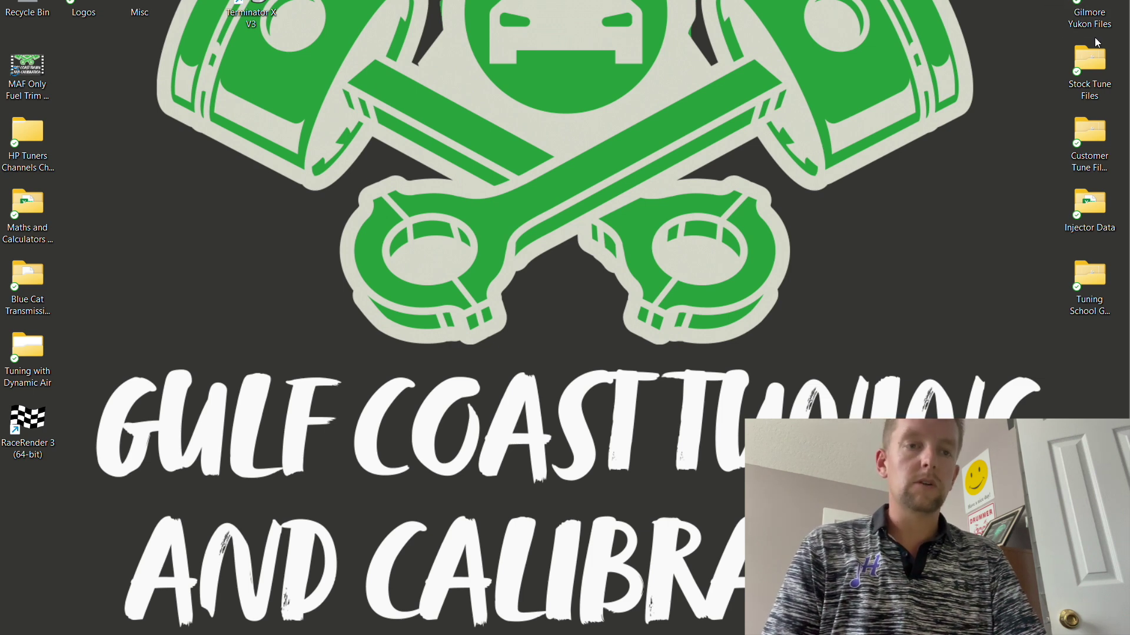
# Step: Open the 2004 GMC Yukon 5.3 BONE STOCK FILE from Stock Tune Files in VCM Editor
pyautogui.doubleClick(1092, 65)
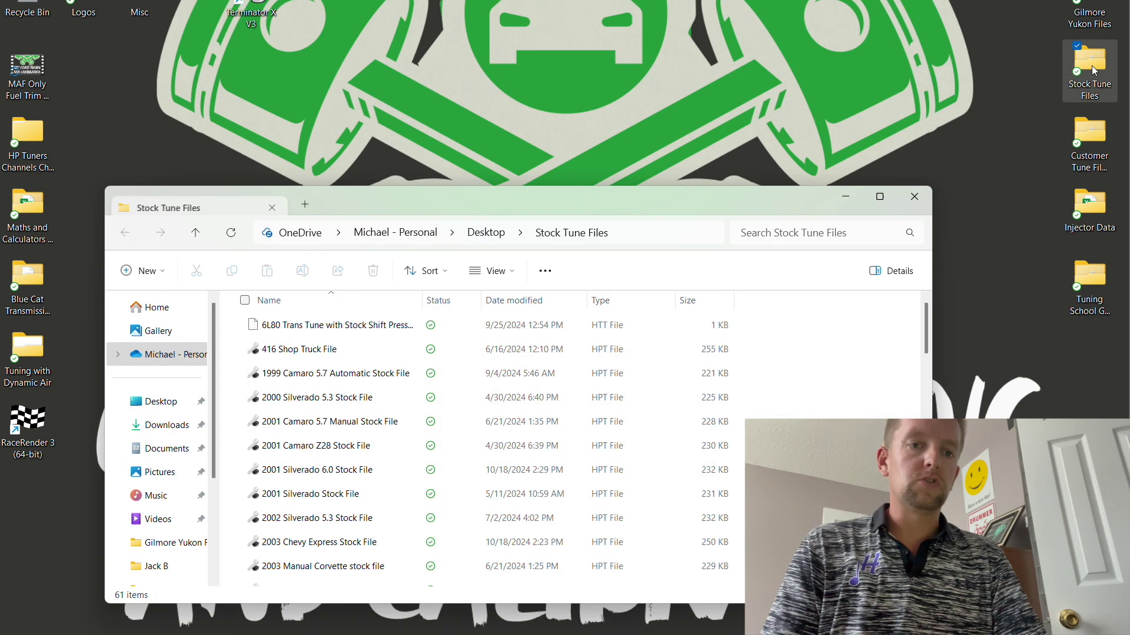
pyautogui.moveTo(928, 334); pyautogui.dragTo(927, 348)
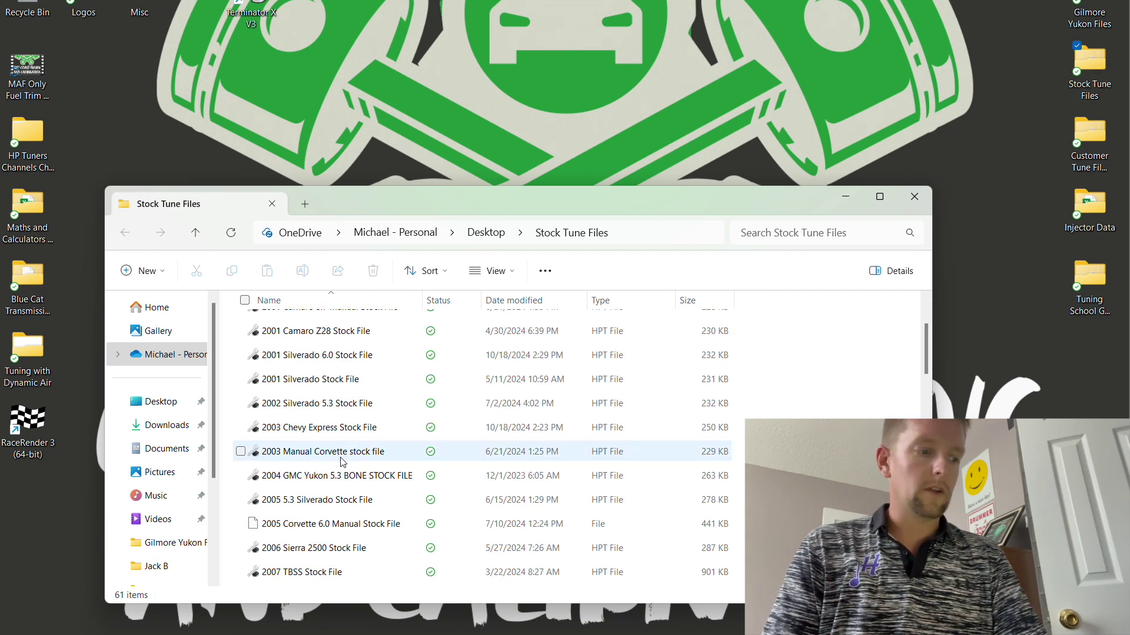
pyautogui.click(336, 478)
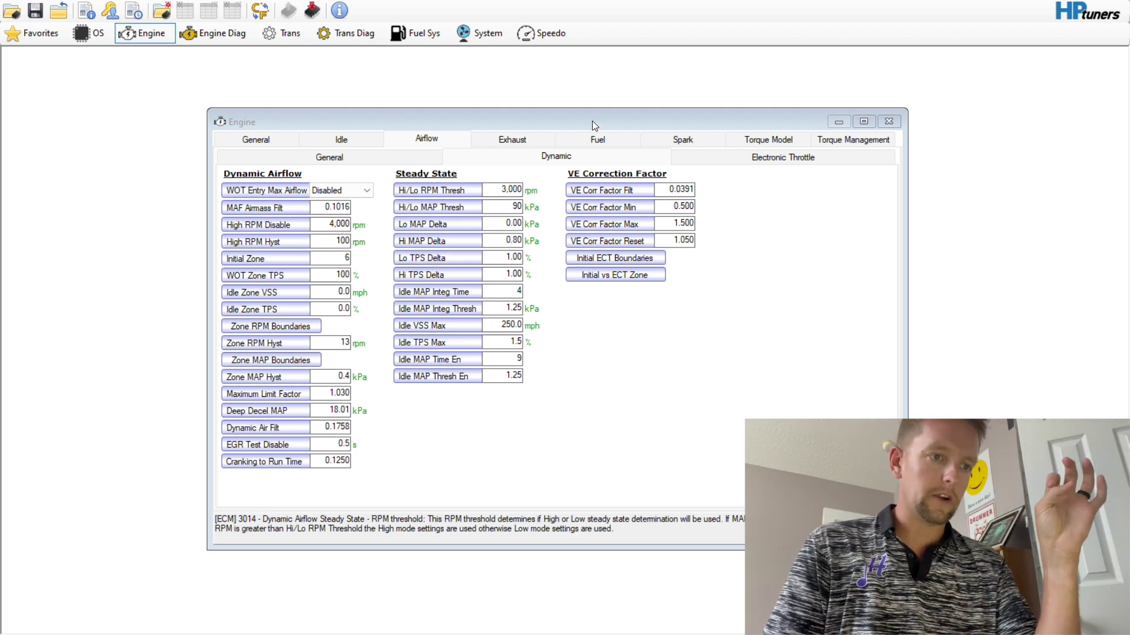
# Step: Review the engine Spark Retard vs. % Torque Reduction table under Torque Management, then close it
pyautogui.click(683, 140)
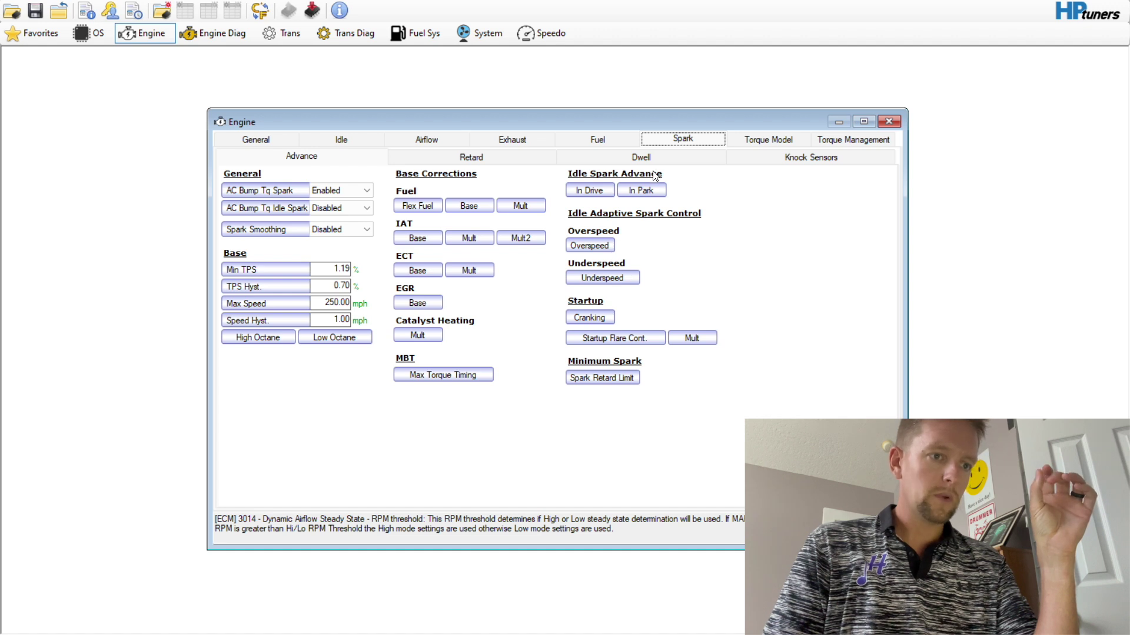
pyautogui.click(862, 140)
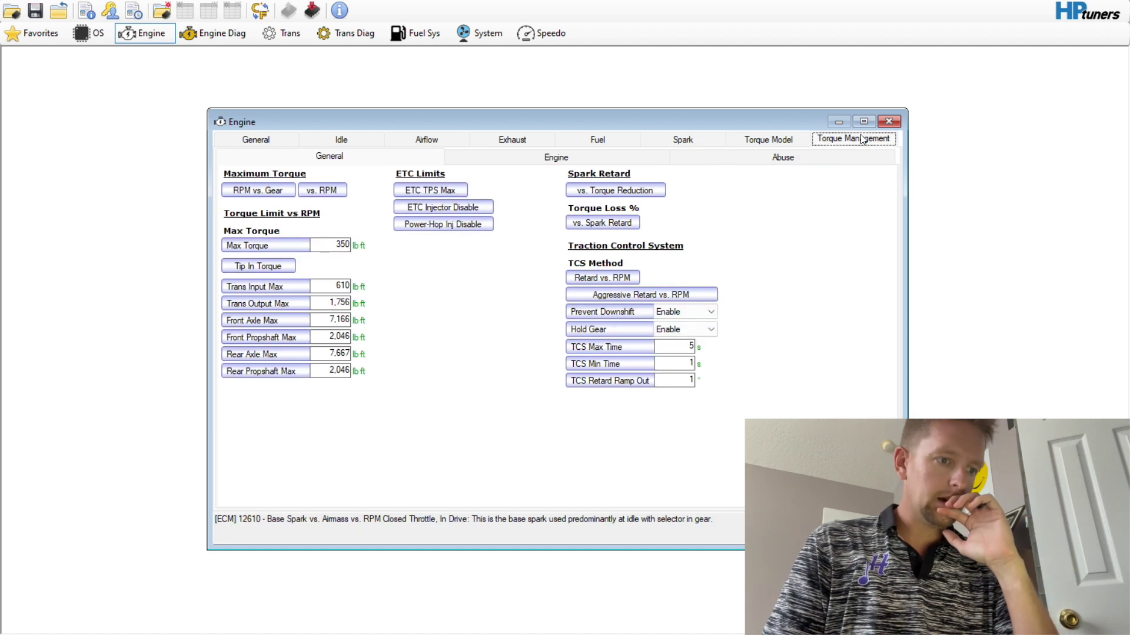
pyautogui.click(604, 197)
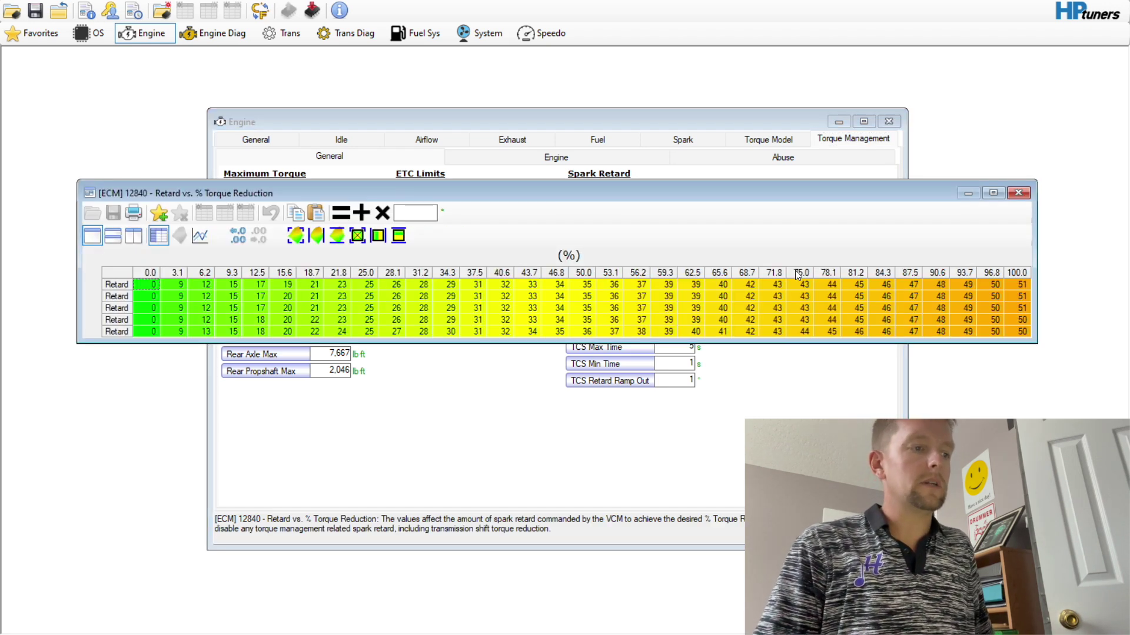
pyautogui.click(1025, 196)
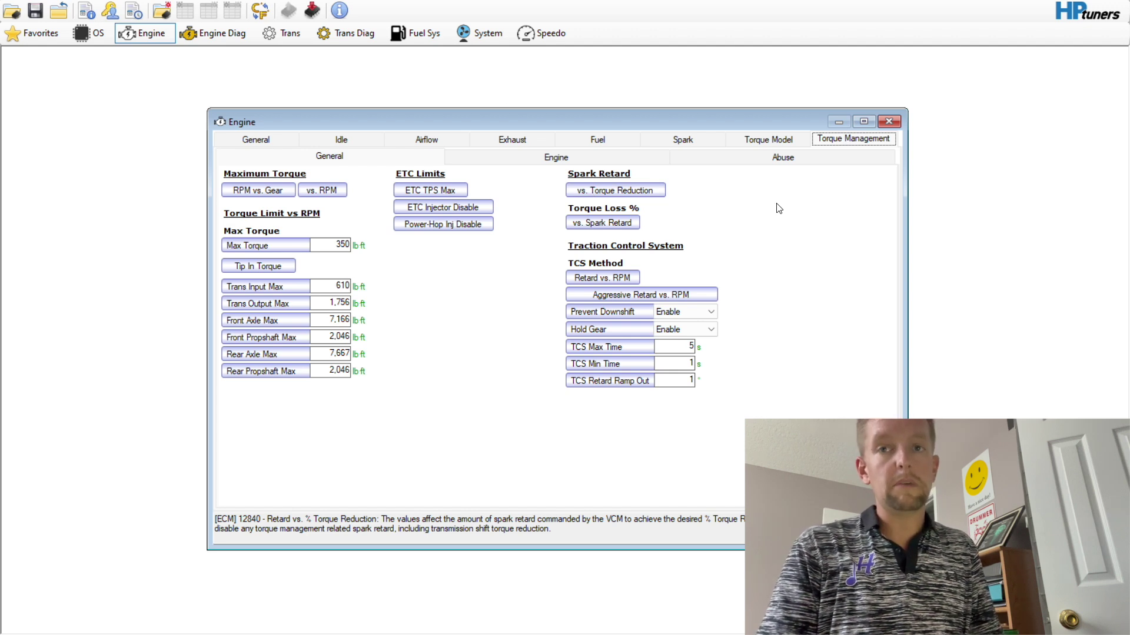
# Step: Show the transmission Torque Reduction vs. Torque vs. Shift – Normal table
pyautogui.click(303, 34)
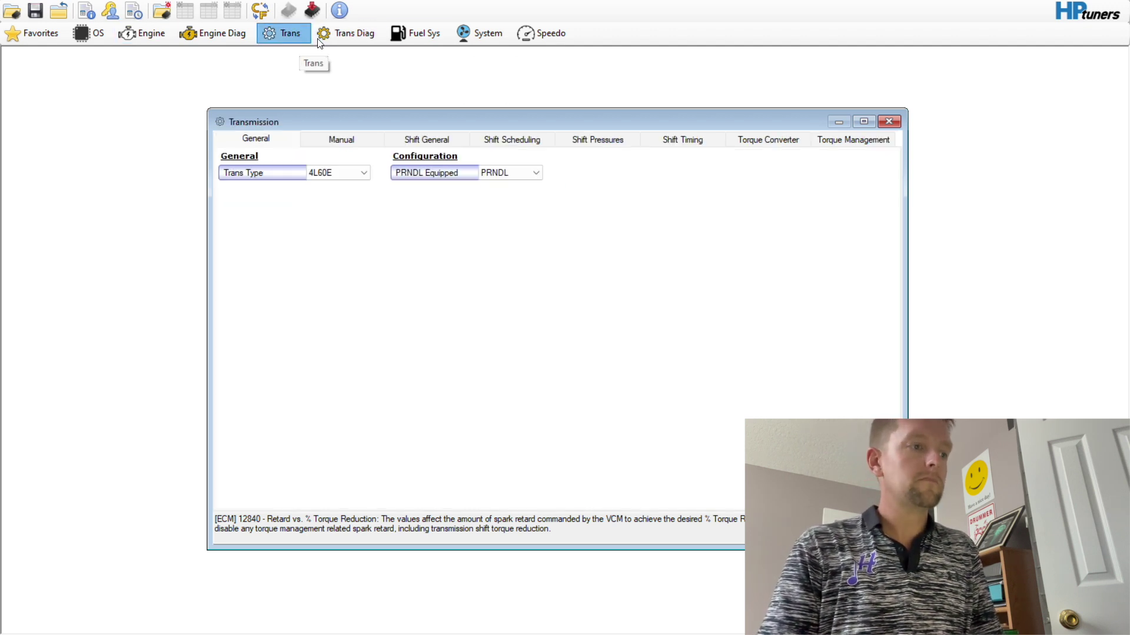
pyautogui.click(836, 141)
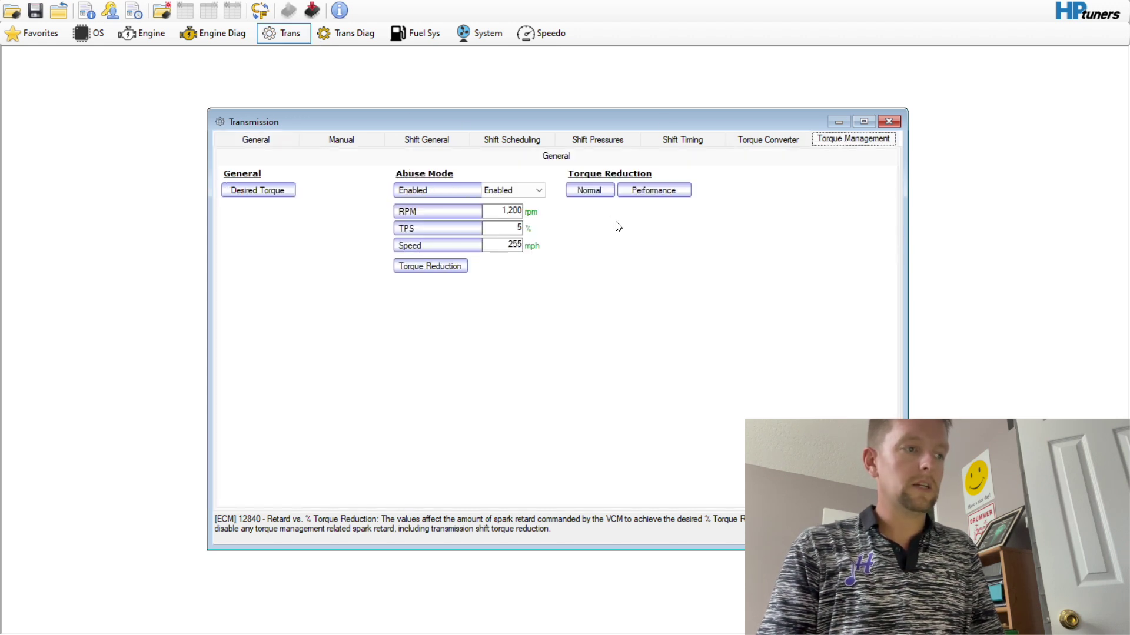
pyautogui.click(589, 199)
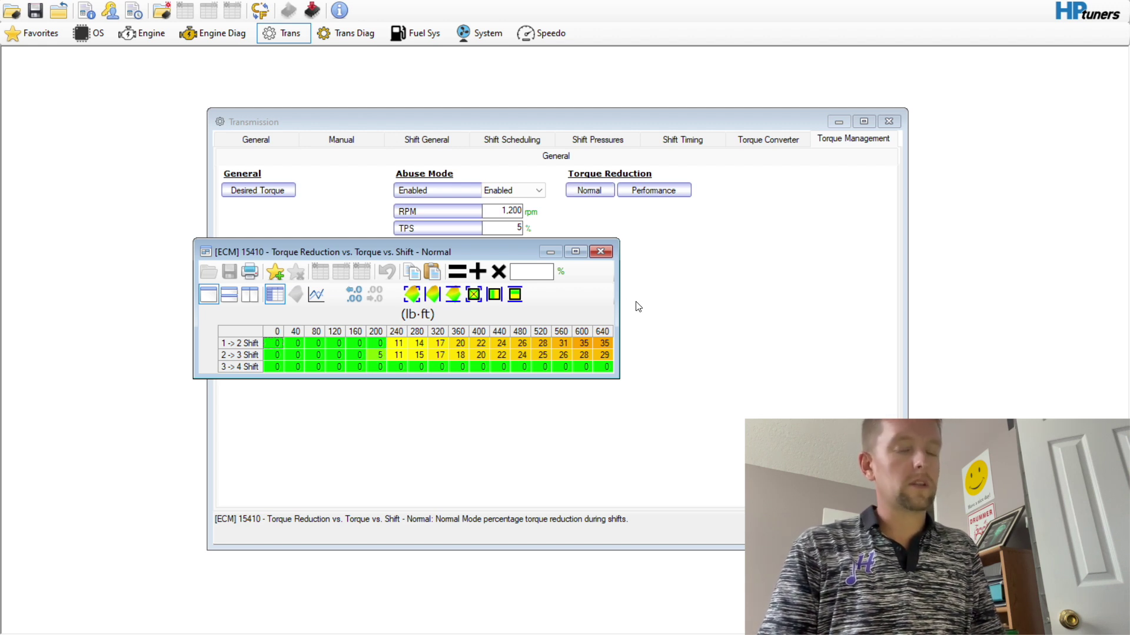
# Step: Close the Stock Tune Files window and open the big log from Gilmore Yukon Files in VCM Scanner
pyautogui.hotkey('alt', 'Tab')
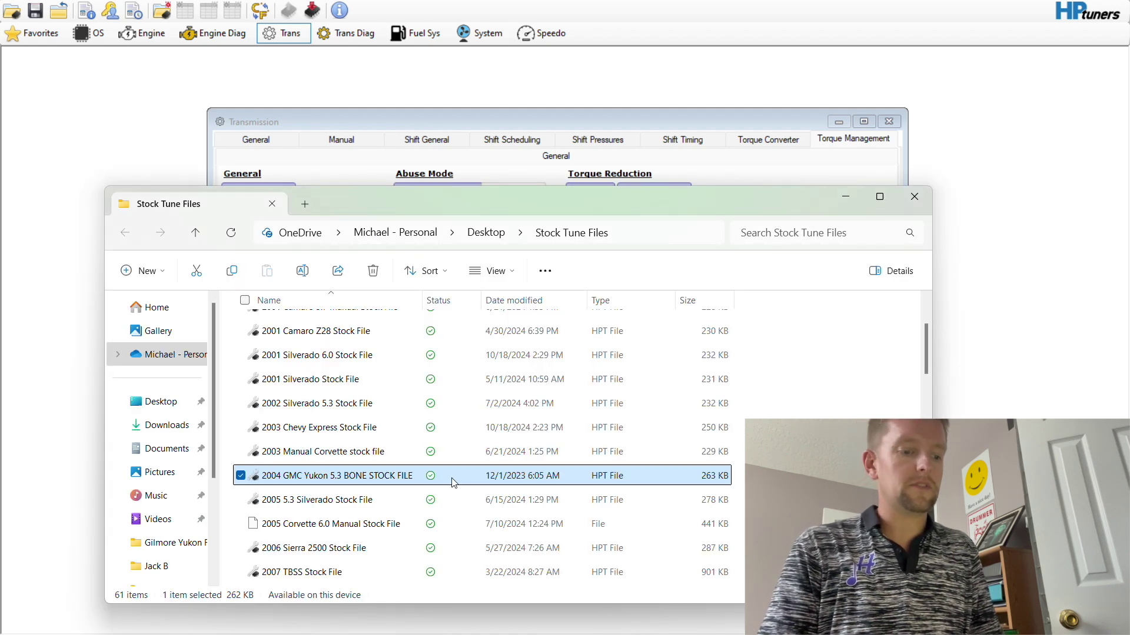
pyautogui.click(919, 198)
pyautogui.press('super+d')
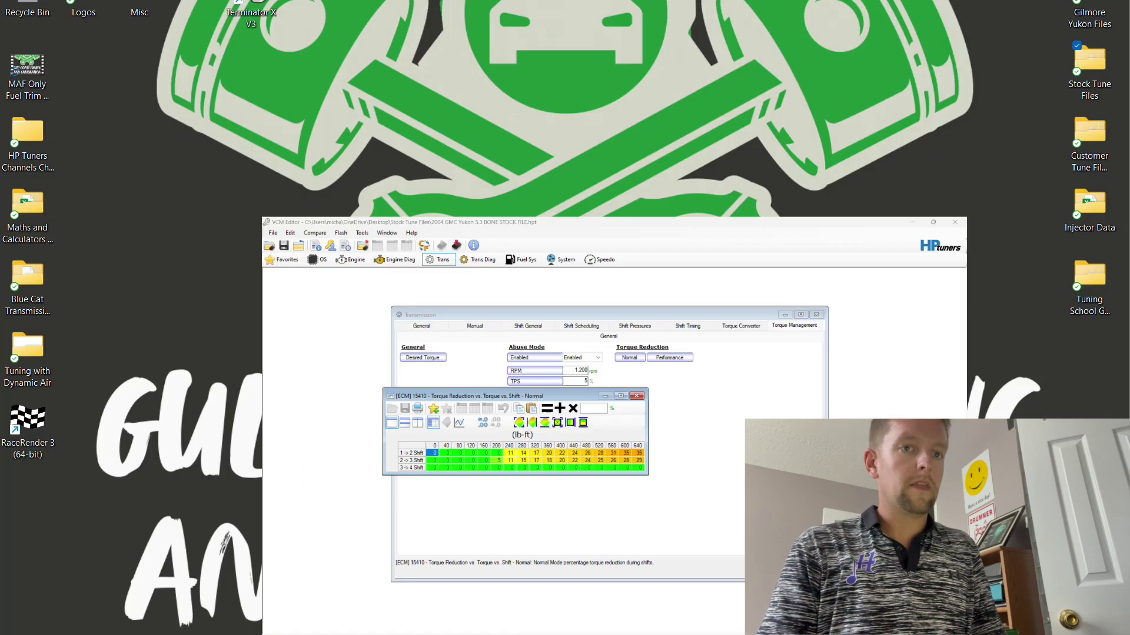
pyautogui.doubleClick(1096, 55)
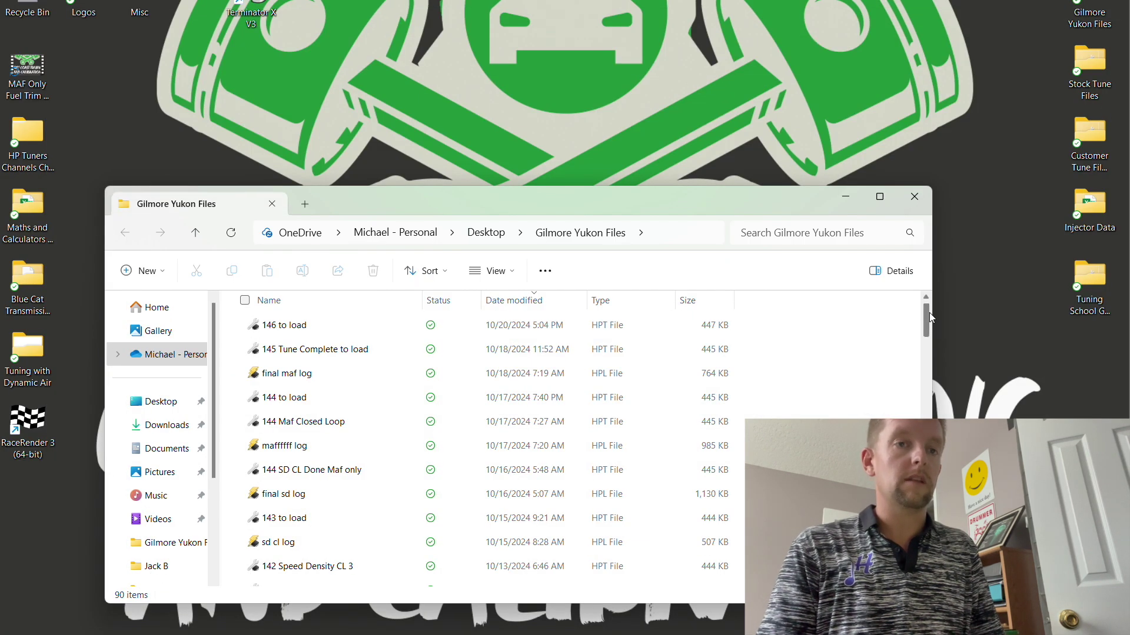
pyautogui.moveTo(925, 320); pyautogui.dragTo(927, 471)
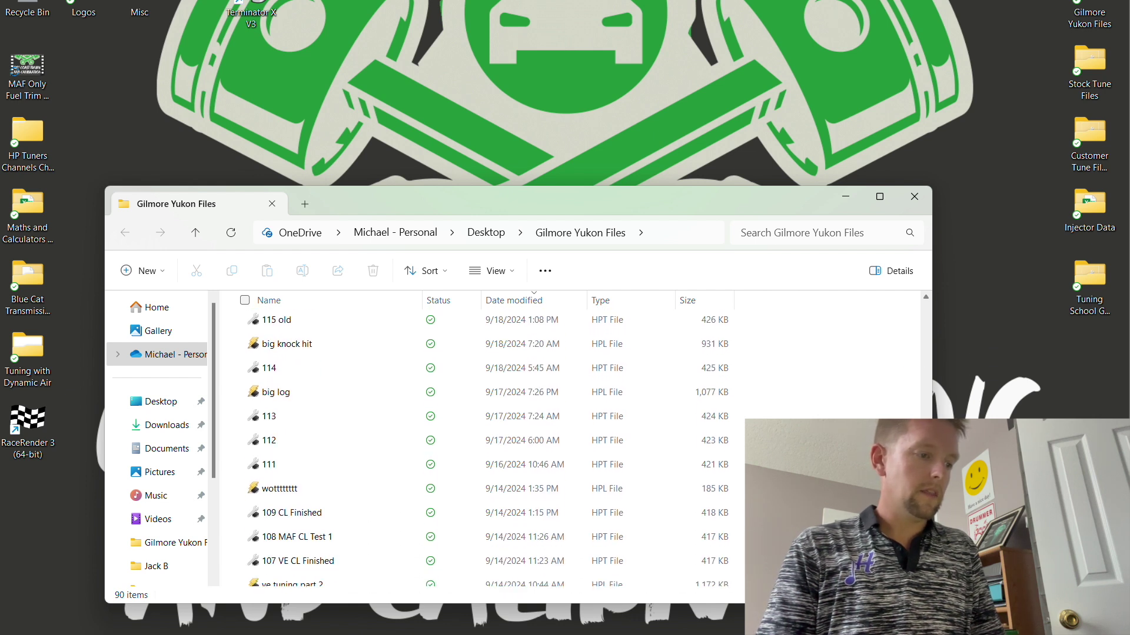
pyautogui.click(302, 401)
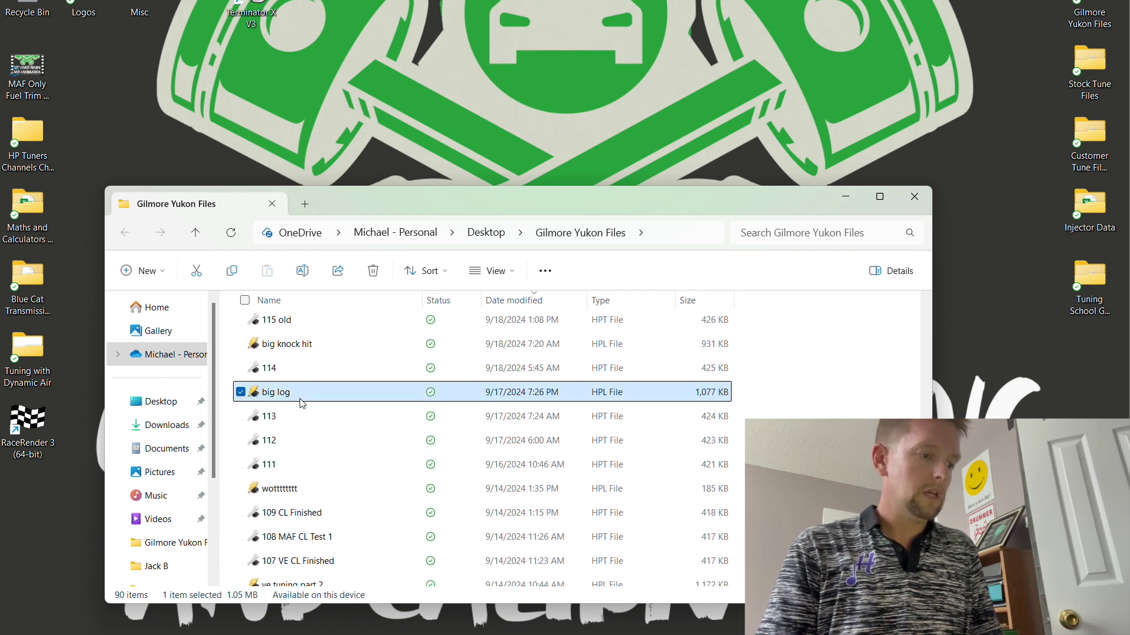
pyautogui.doubleClick(303, 404)
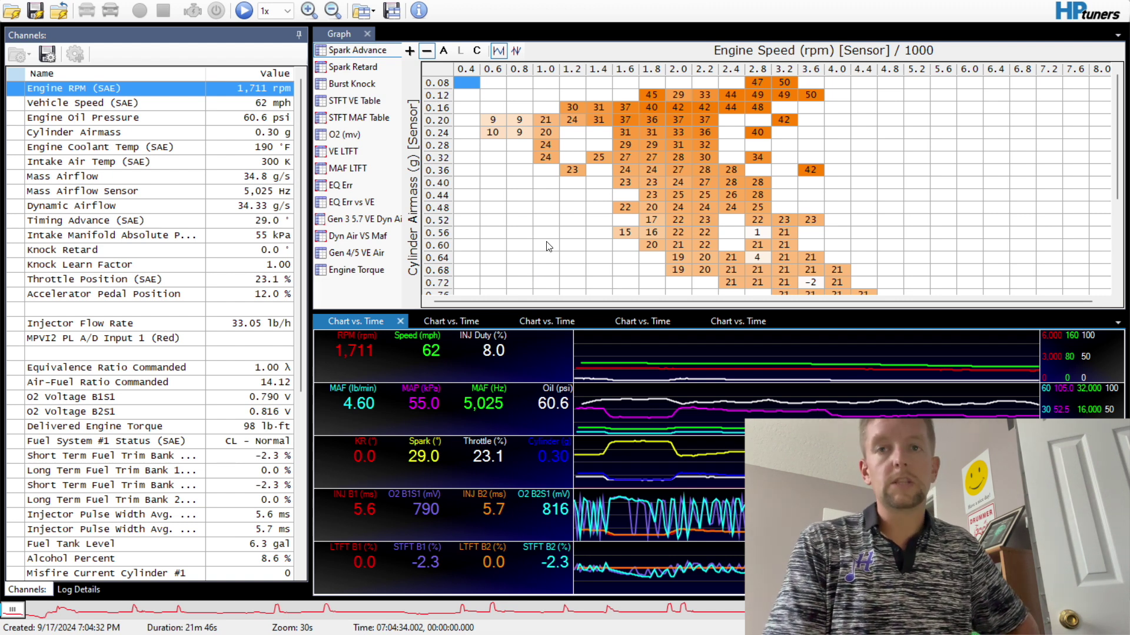
# Step: In the Chart Display Layout Editor, move the Spark gauge up into the first group with RPM and Speed
pyautogui.click(315, 611)
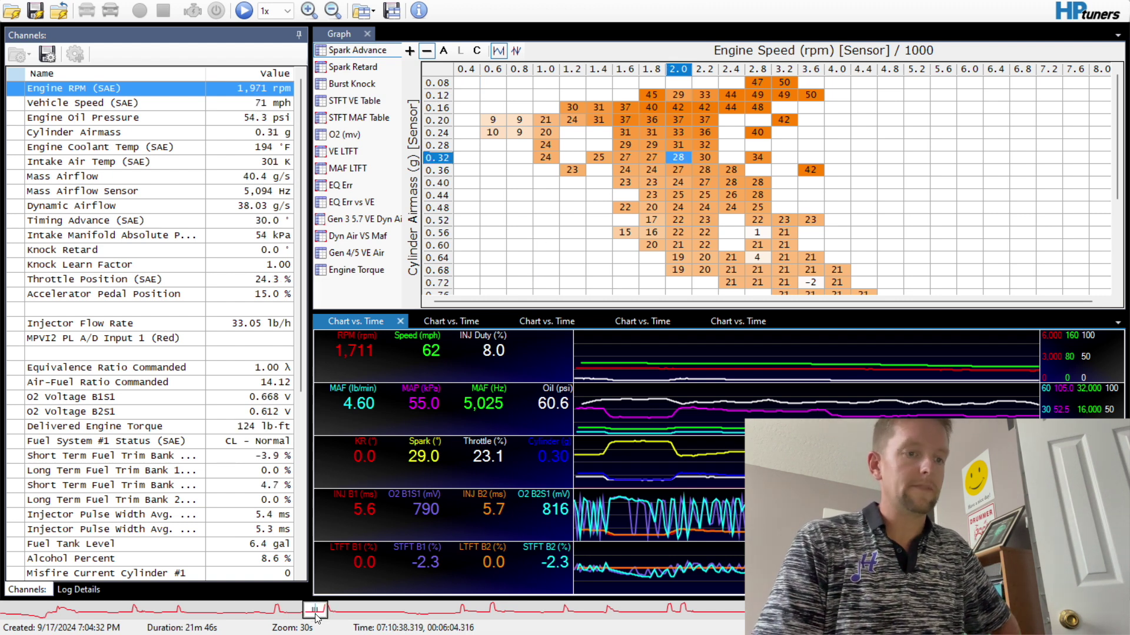
pyautogui.moveTo(316, 617); pyautogui.dragTo(297, 612)
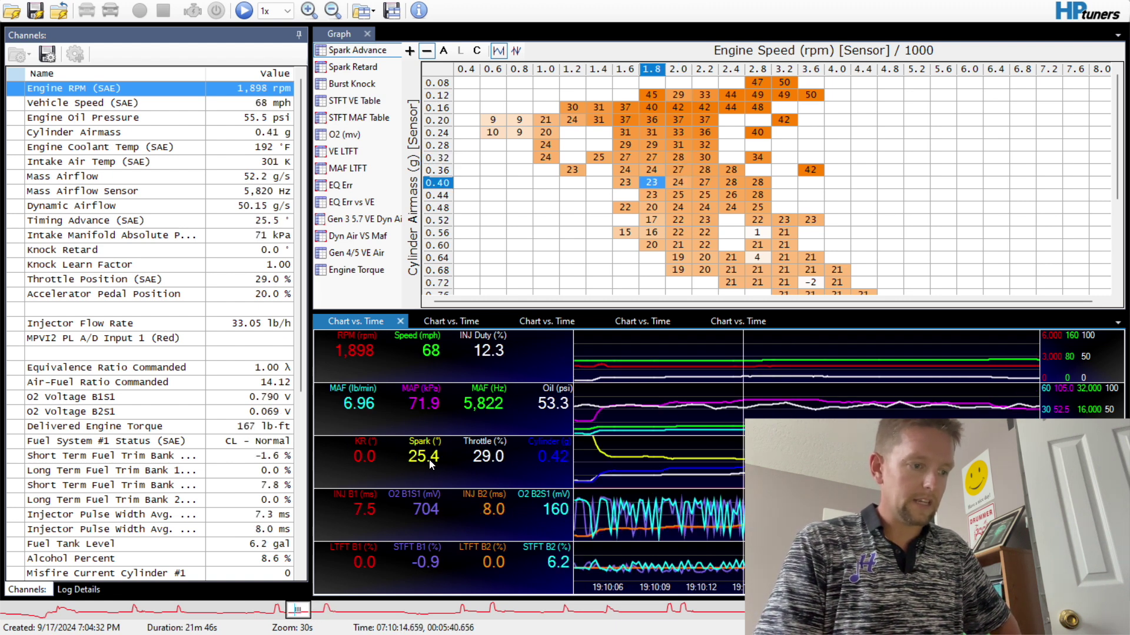
pyautogui.rightClick(396, 460)
pyautogui.click(436, 490)
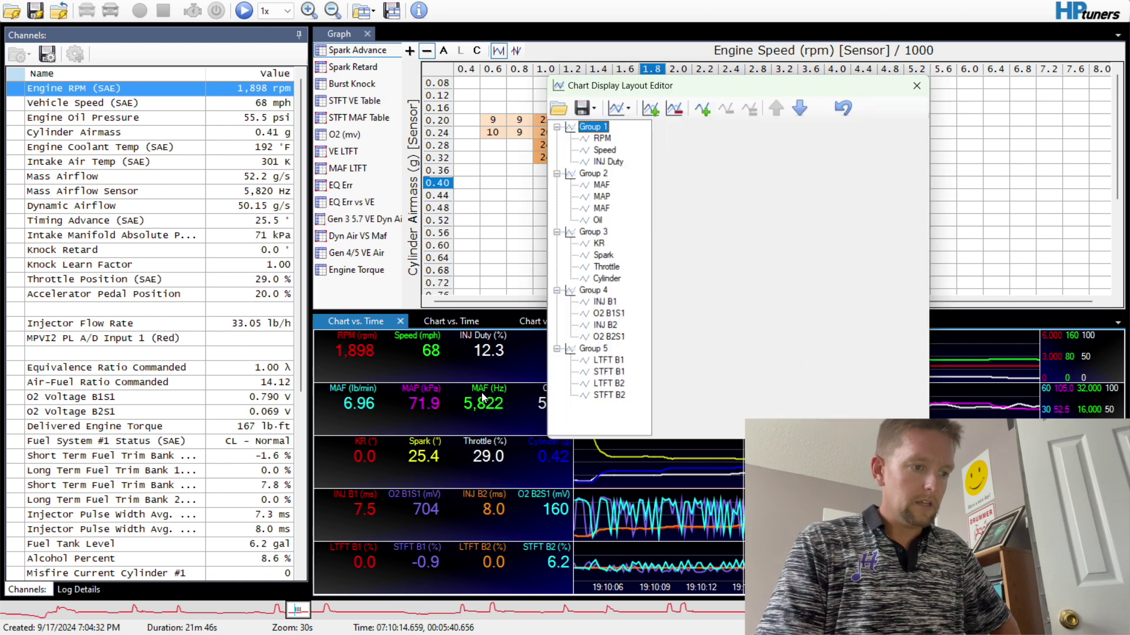
pyautogui.click(603, 255)
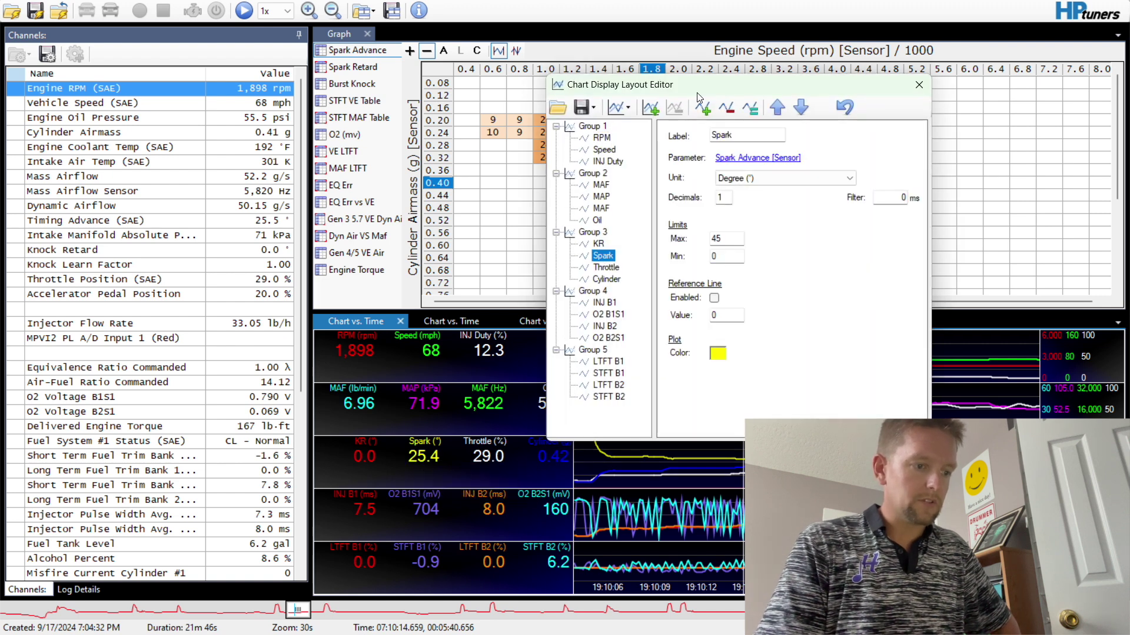
pyautogui.click(777, 107)
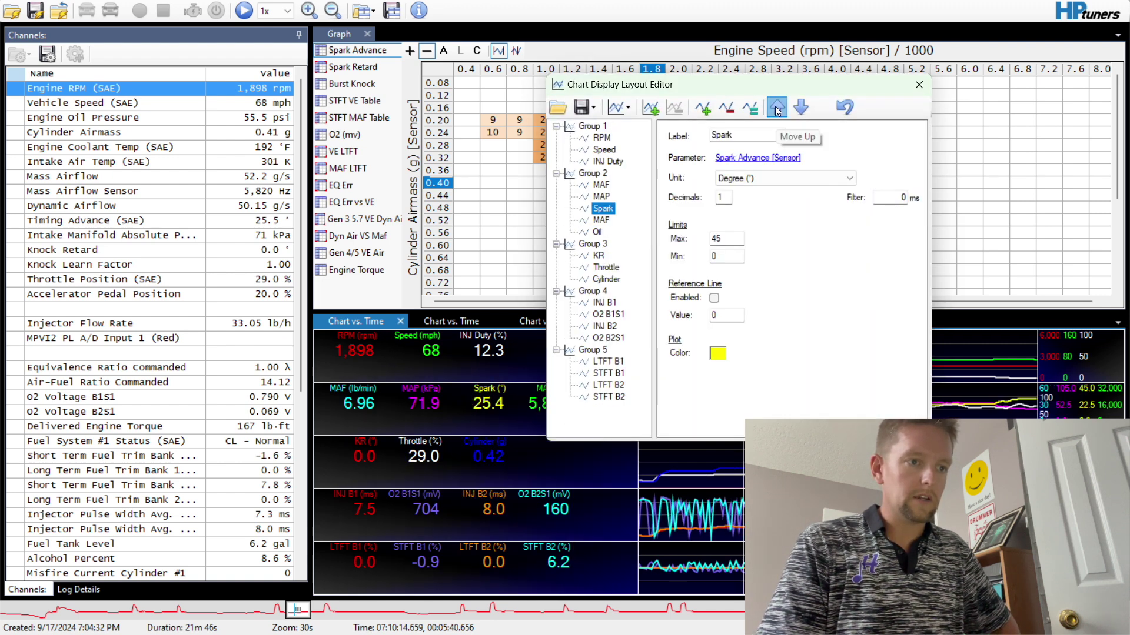
pyautogui.click(777, 107)
pyautogui.click(777, 107)
# Step: Move the INJ Duty gauge down into group 3 beside KR and Throttle
pyautogui.click(605, 161)
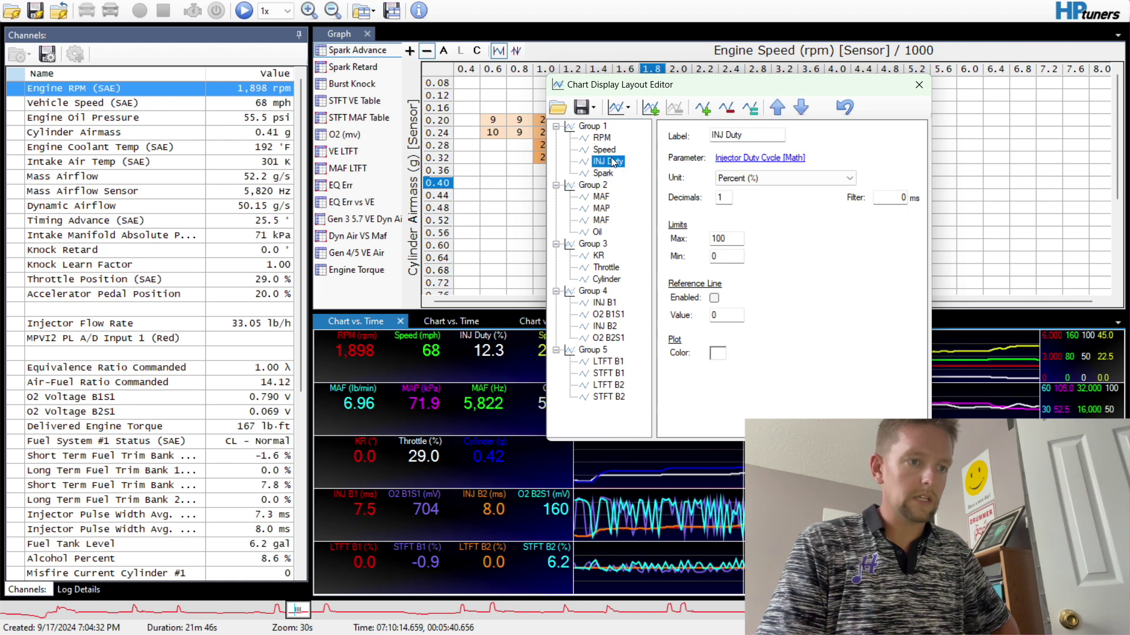
pyautogui.click(807, 111)
pyautogui.click(807, 112)
pyautogui.click(808, 111)
pyautogui.click(807, 112)
pyautogui.click(808, 111)
pyautogui.click(807, 111)
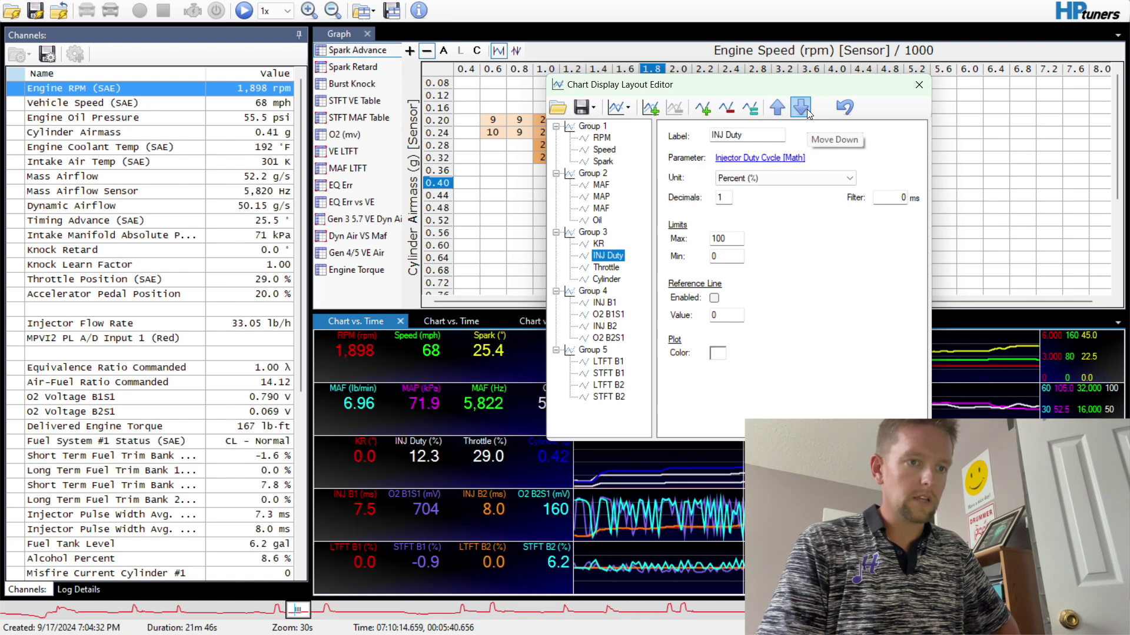
pyautogui.click(919, 84)
pyautogui.click(761, 322)
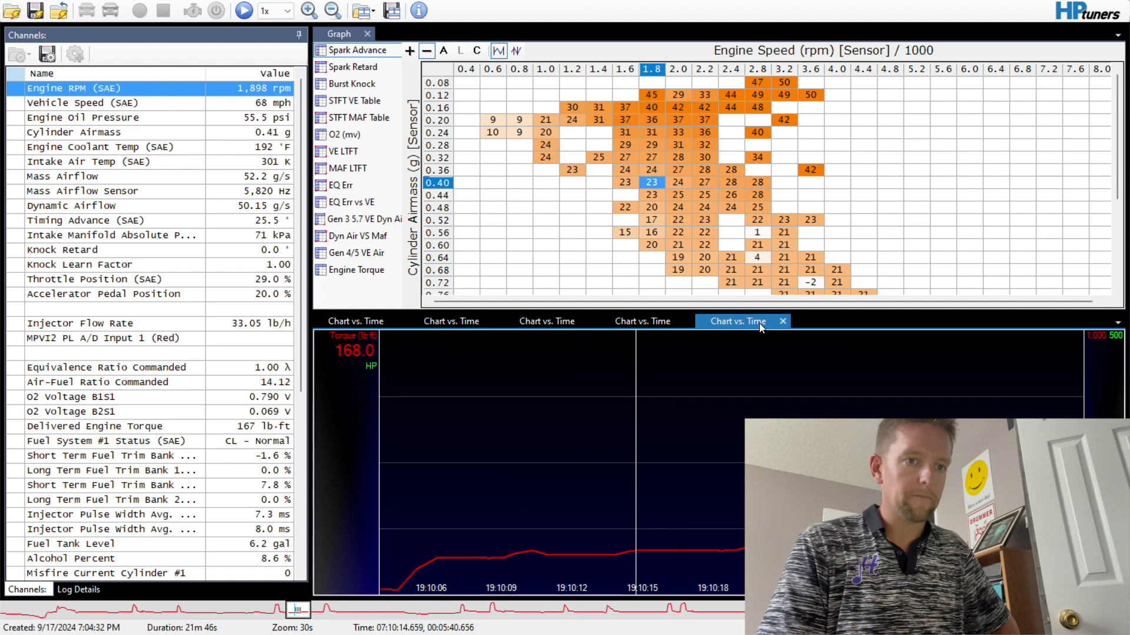
pyautogui.click(356, 321)
pyautogui.click(631, 375)
# Step: Scrub the log cursor forward and set the timeline zoom to a two-minute span
pyautogui.moveTo(631, 375); pyautogui.dragTo(845, 405)
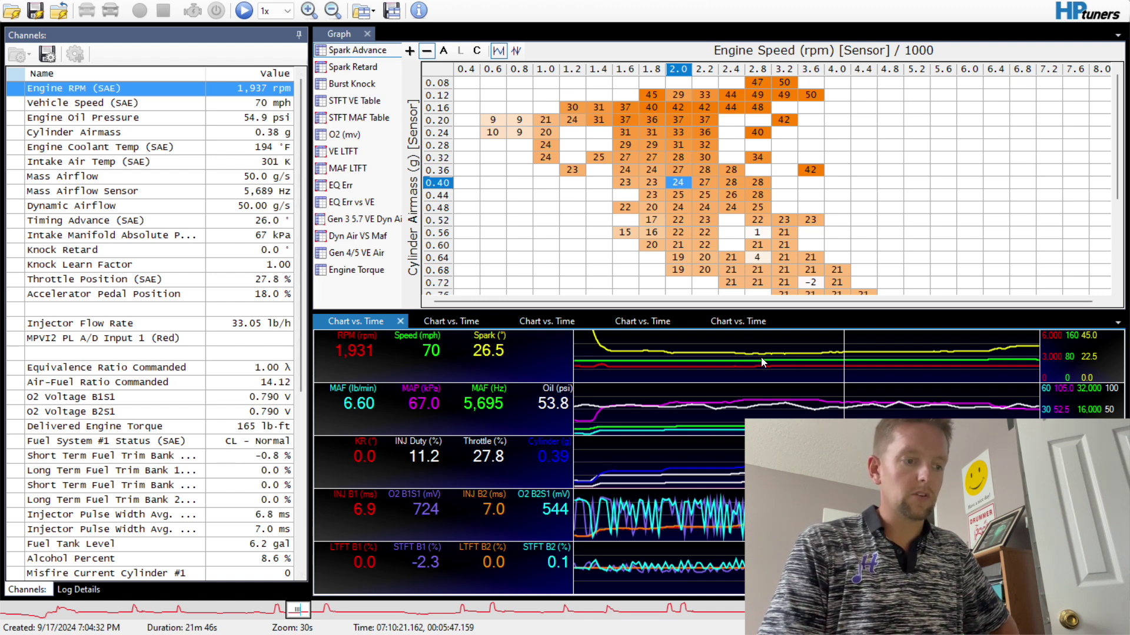
pyautogui.click(903, 368)
pyautogui.moveTo(903, 366); pyautogui.dragTo(817, 362)
pyautogui.rightClick(782, 360)
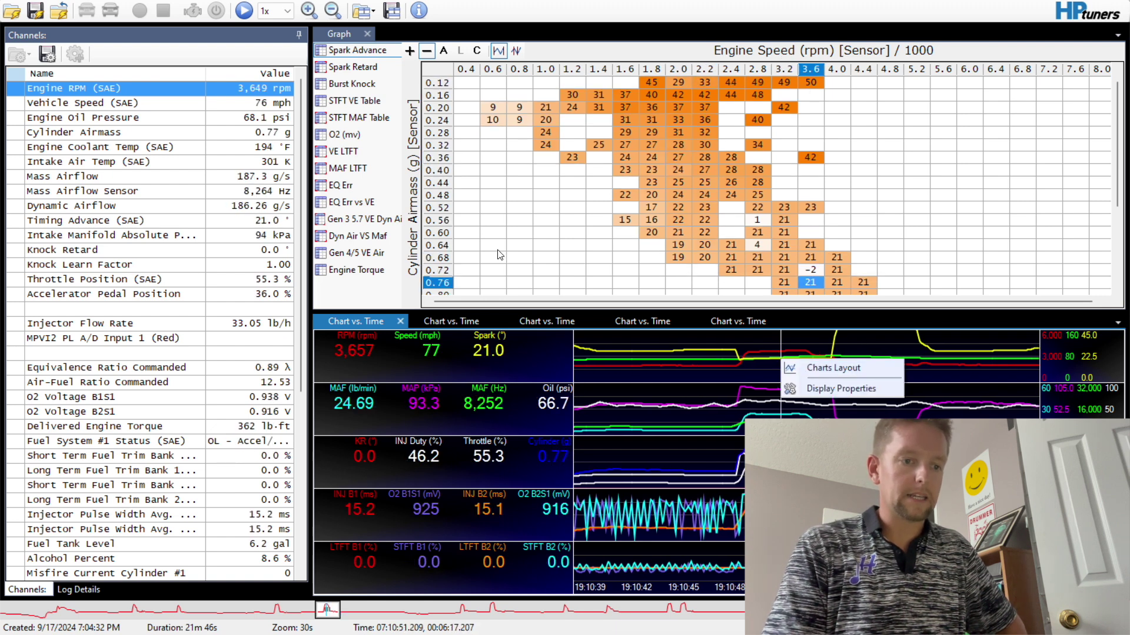
pyautogui.click(332, 10)
pyautogui.click(333, 10)
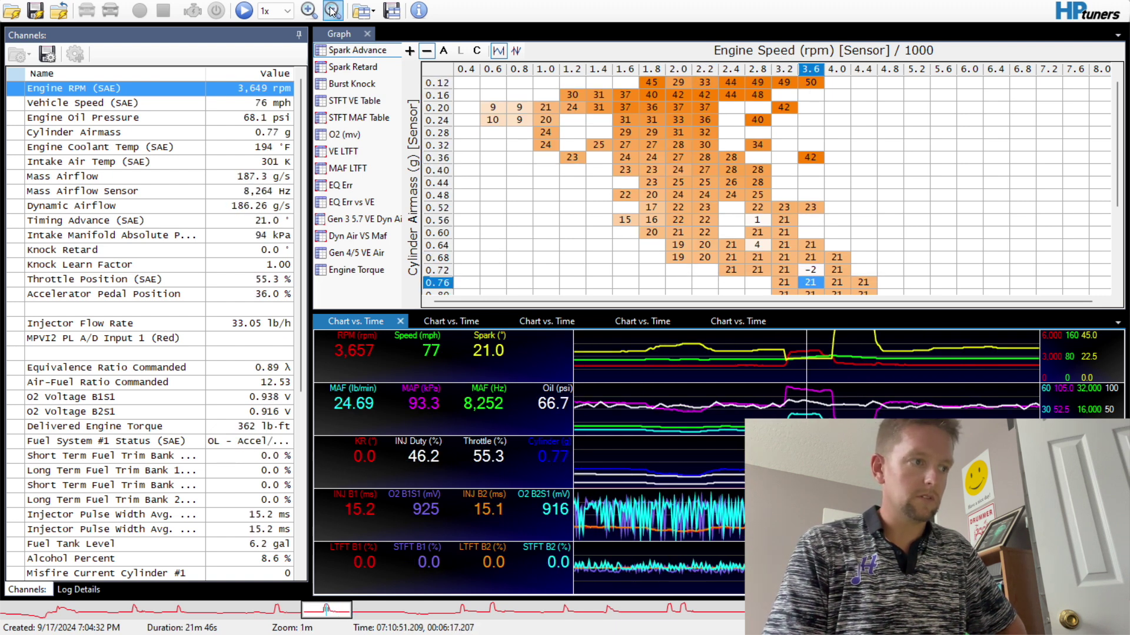
pyautogui.click(332, 10)
pyautogui.click(332, 10)
pyautogui.click(309, 10)
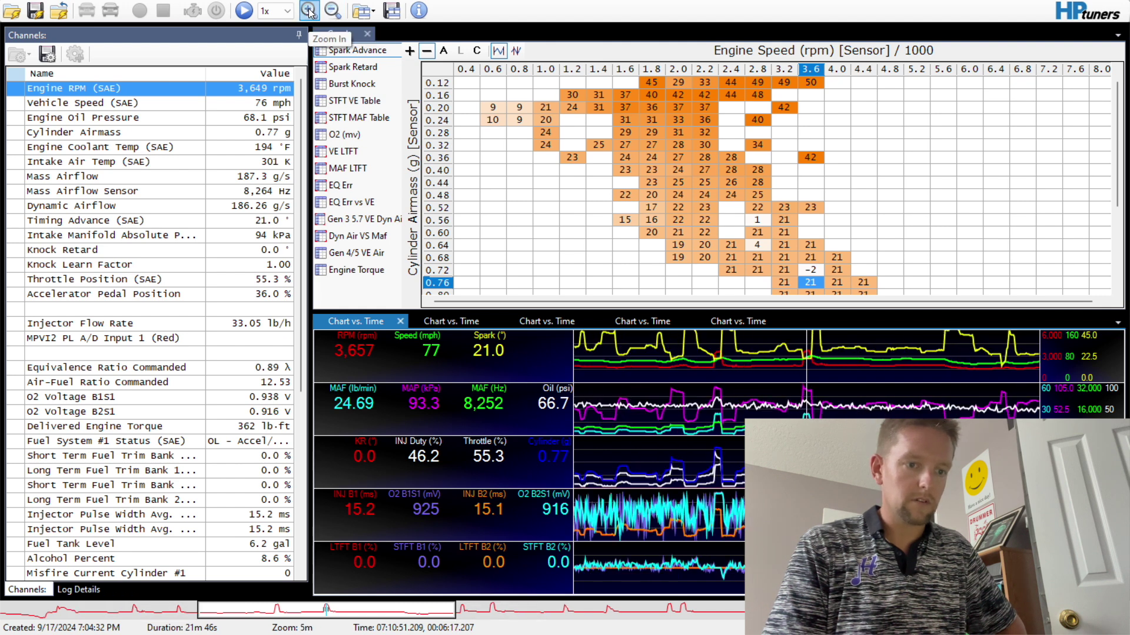
pyautogui.click(309, 10)
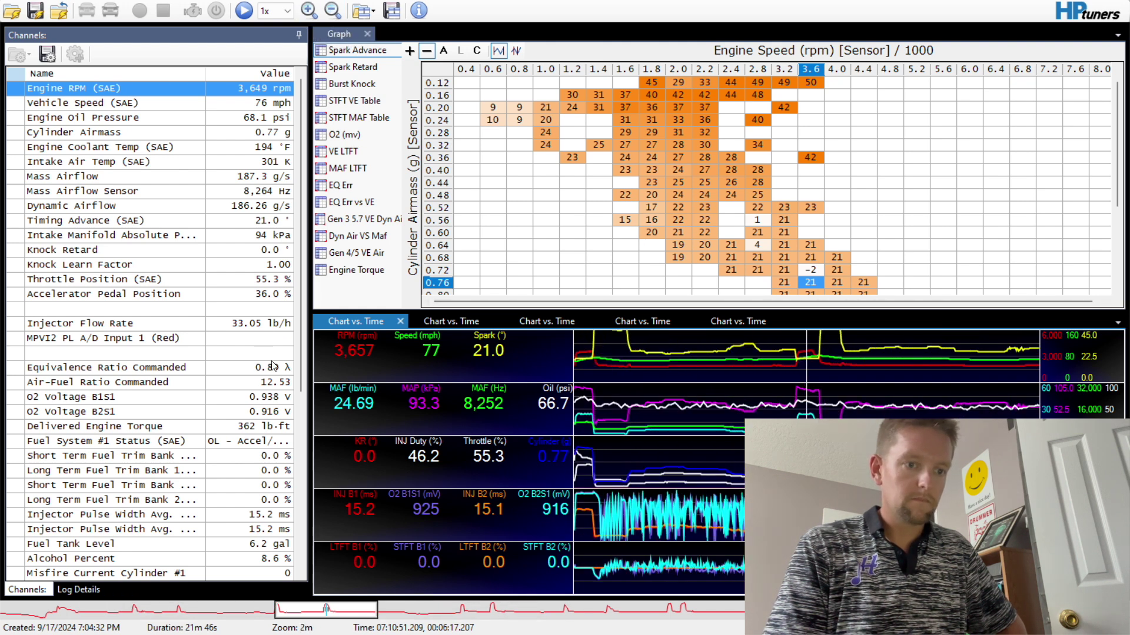
# Step: Select the Trans Current Gear channel and move playback to about 07:21:40
pyautogui.moveTo(302, 348); pyautogui.dragTo(304, 540)
pyautogui.click(142, 425)
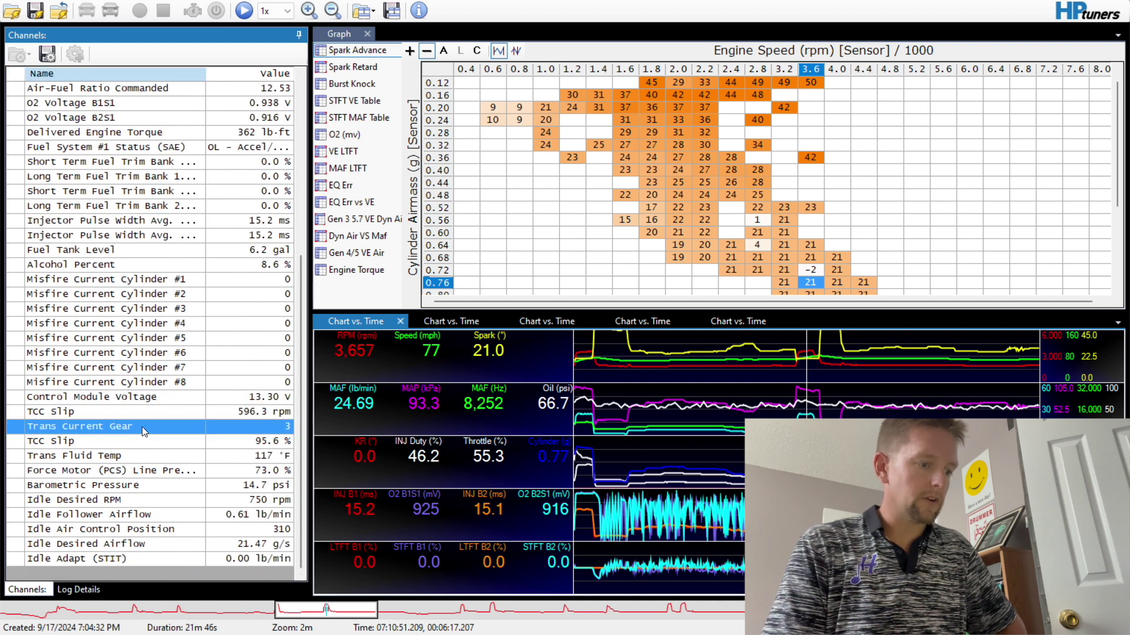
pyautogui.moveTo(772, 384); pyautogui.dragTo(752, 372)
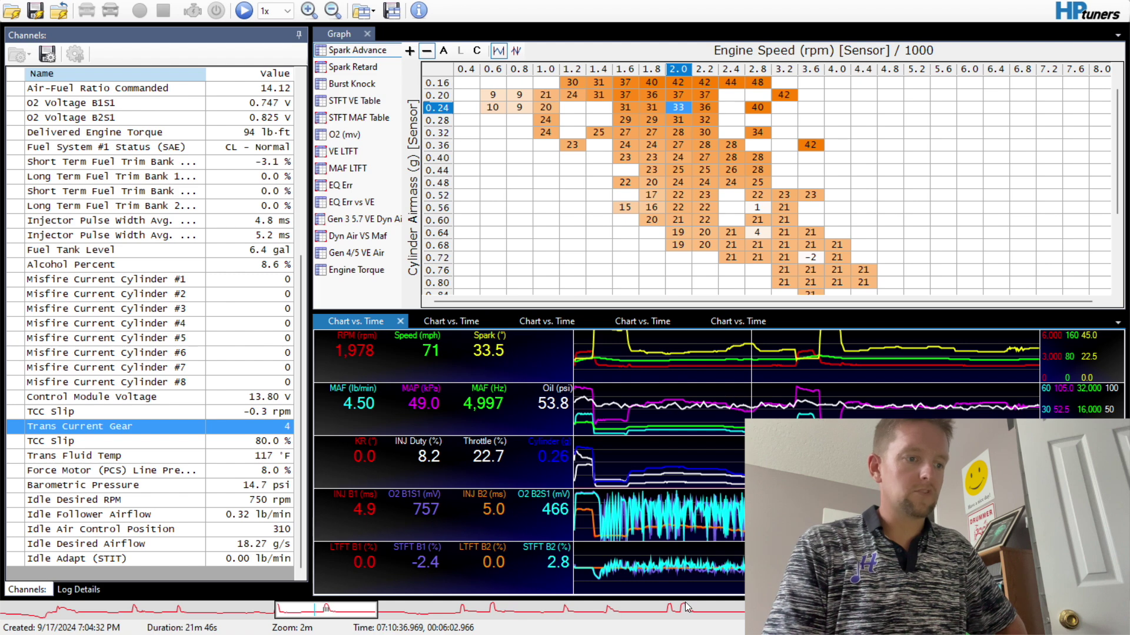
pyautogui.click(888, 609)
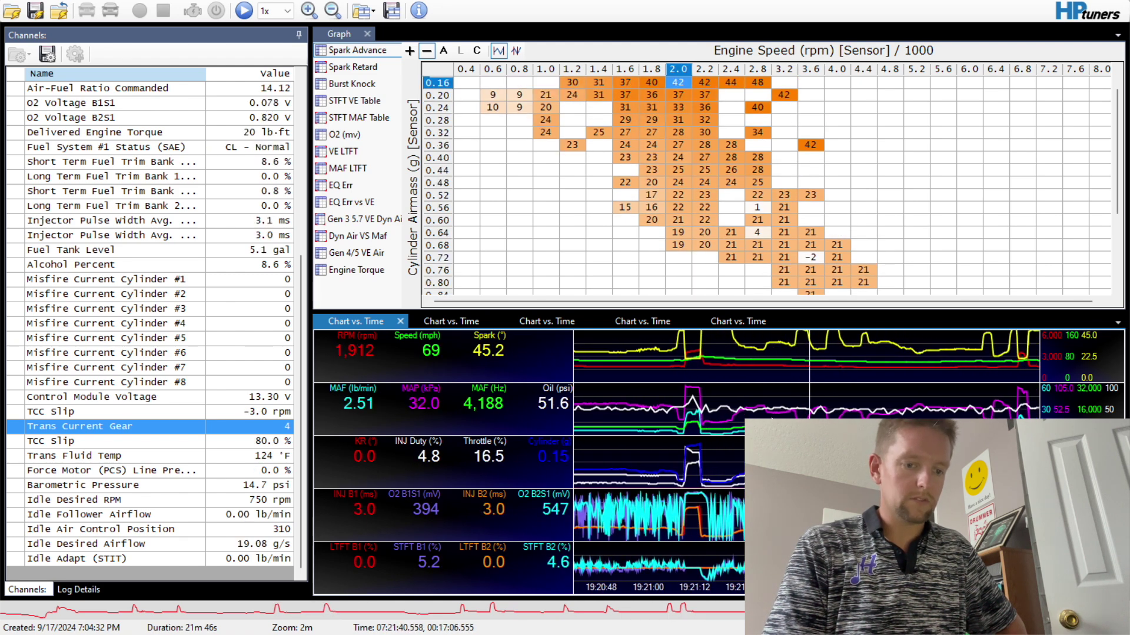
pyautogui.click(735, 369)
# Step: Set the Spark trace's chart limits to maximum 40 and minimum -25
pyautogui.rightClick(735, 368)
pyautogui.click(750, 379)
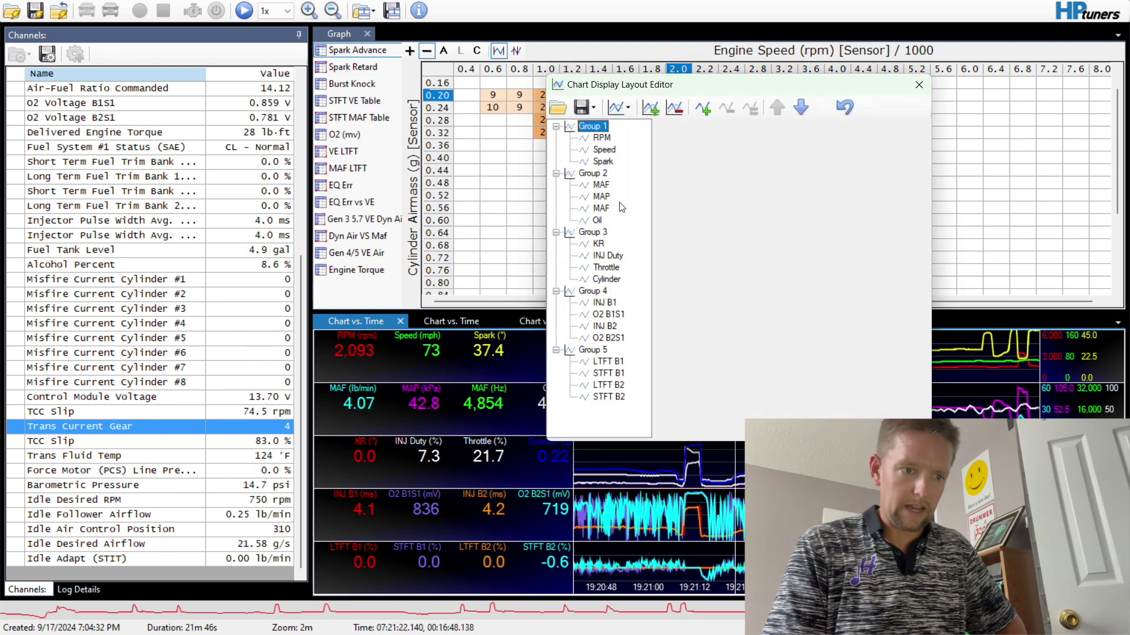
pyautogui.click(603, 161)
pyautogui.doubleClick(740, 238)
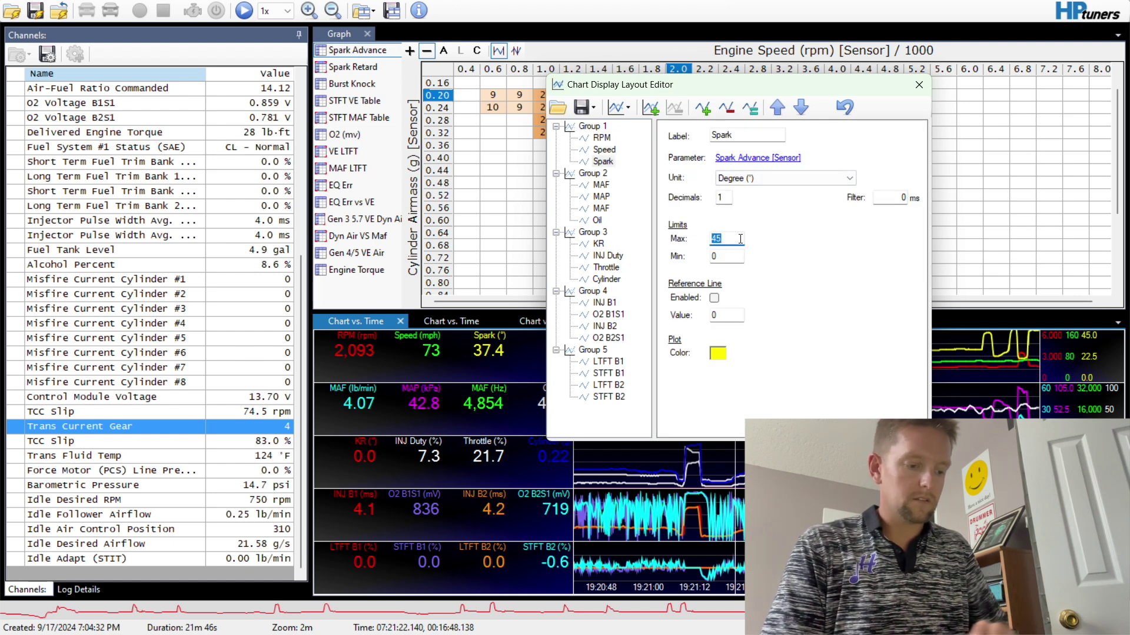
pyautogui.write('40')
pyautogui.doubleClick(729, 261)
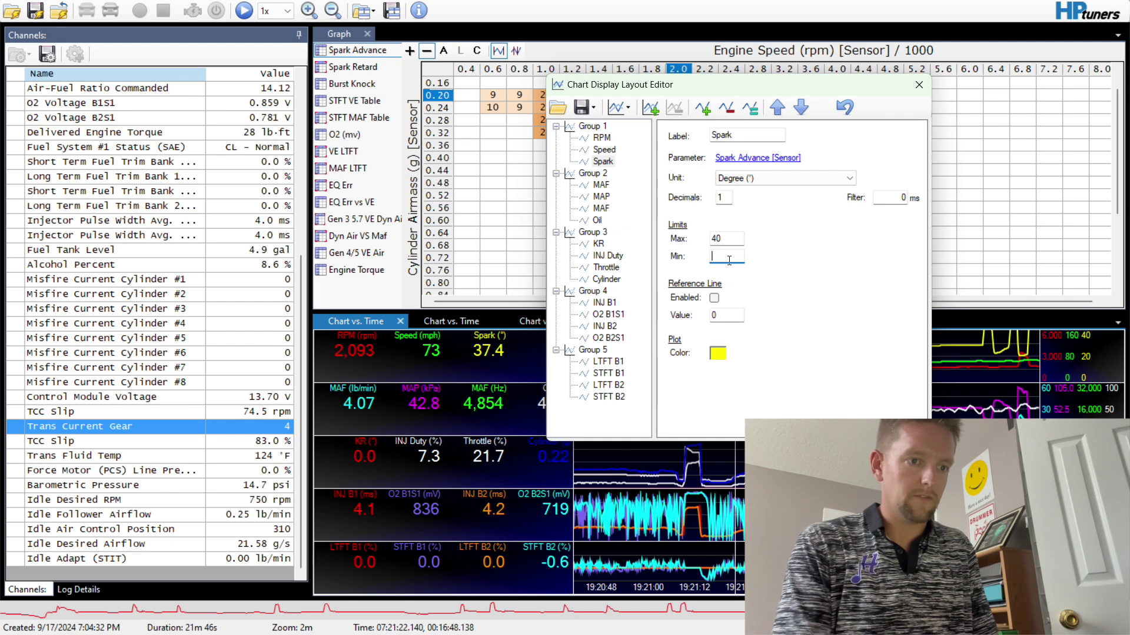
pyautogui.write('-2')
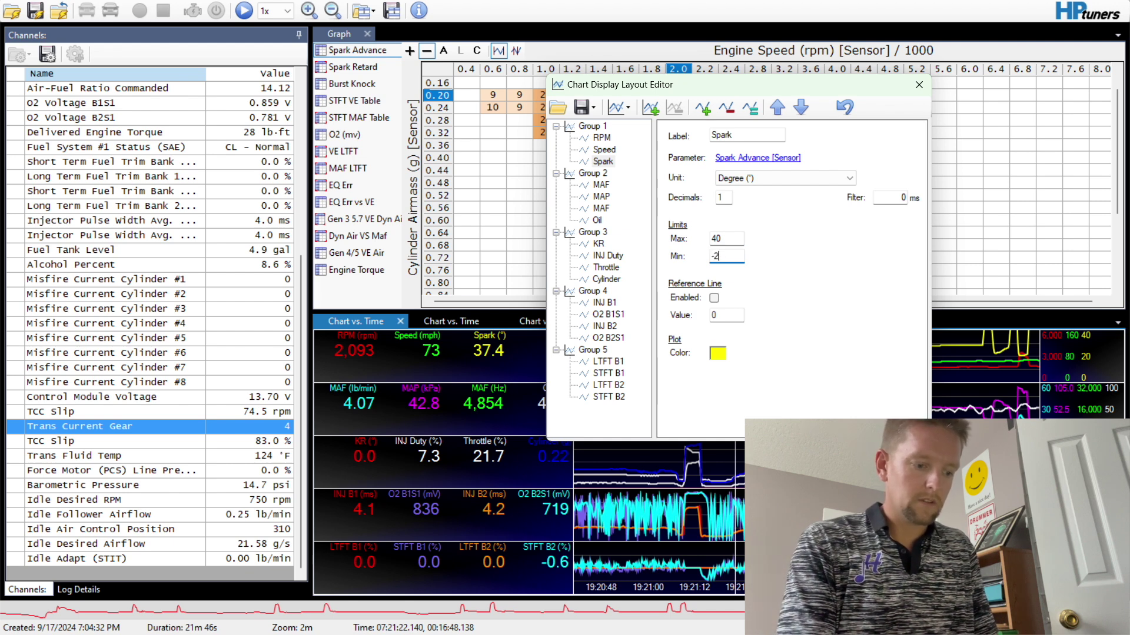
pyautogui.write('5')
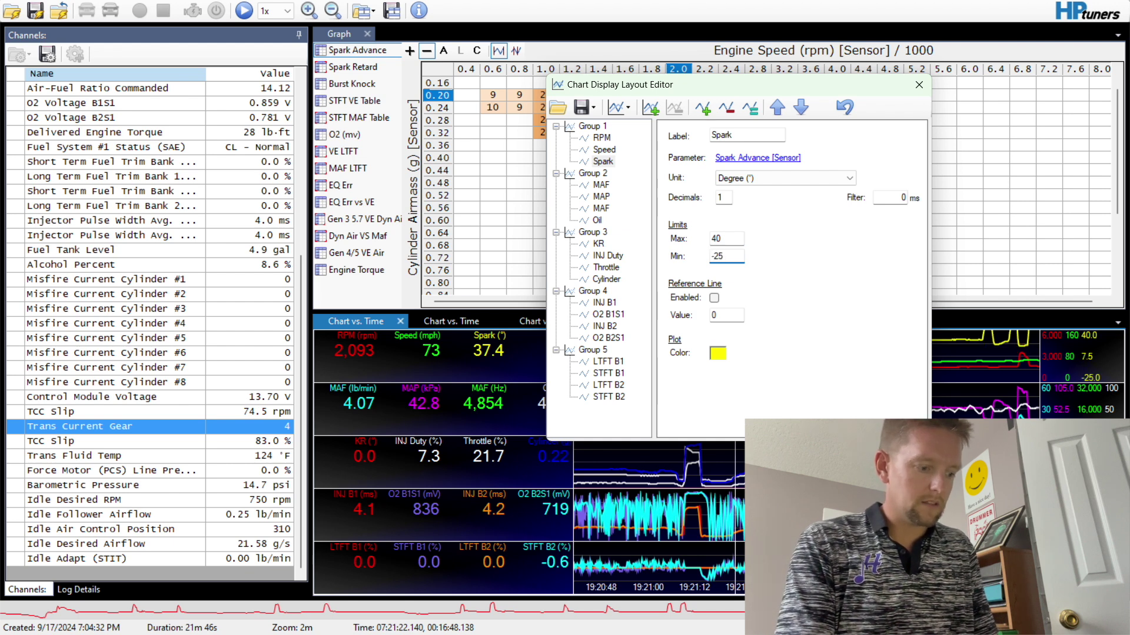
pyautogui.click(919, 85)
# Step: Change the Spark trace's minimum limit to -40 and retype its maximum limit
pyautogui.moveTo(743, 387); pyautogui.dragTo(818, 388)
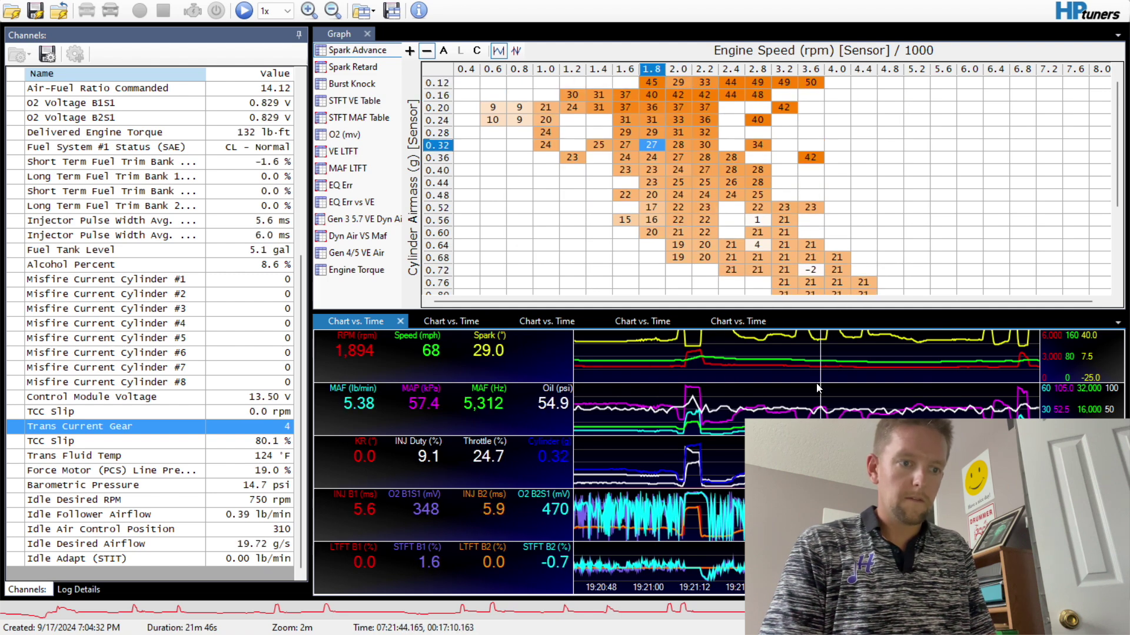
pyautogui.rightClick(777, 363)
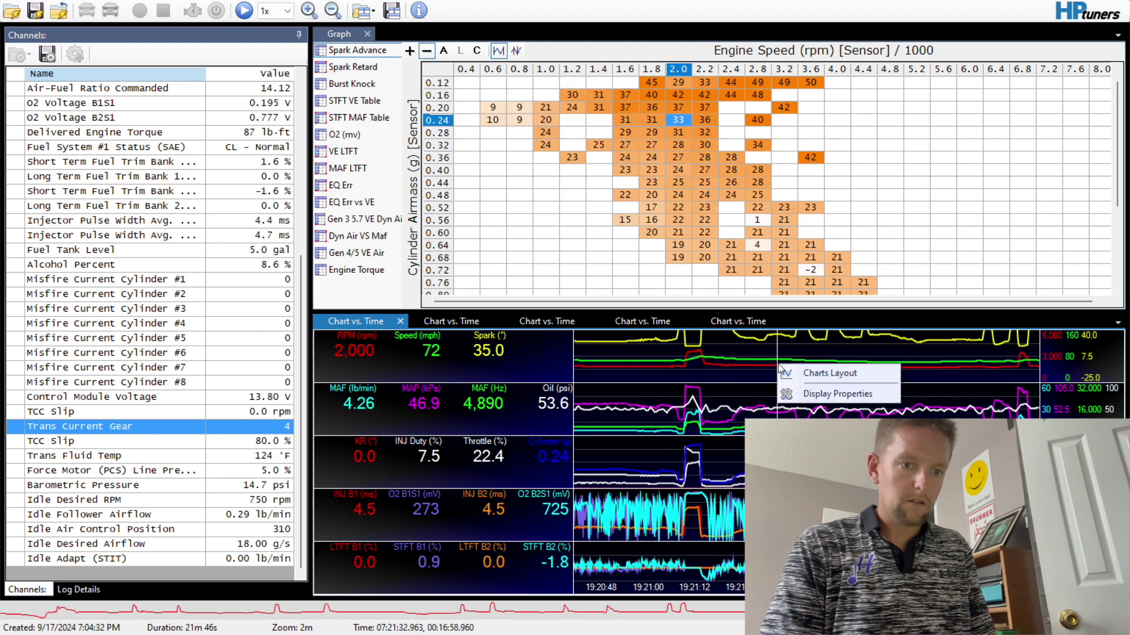
pyautogui.click(783, 368)
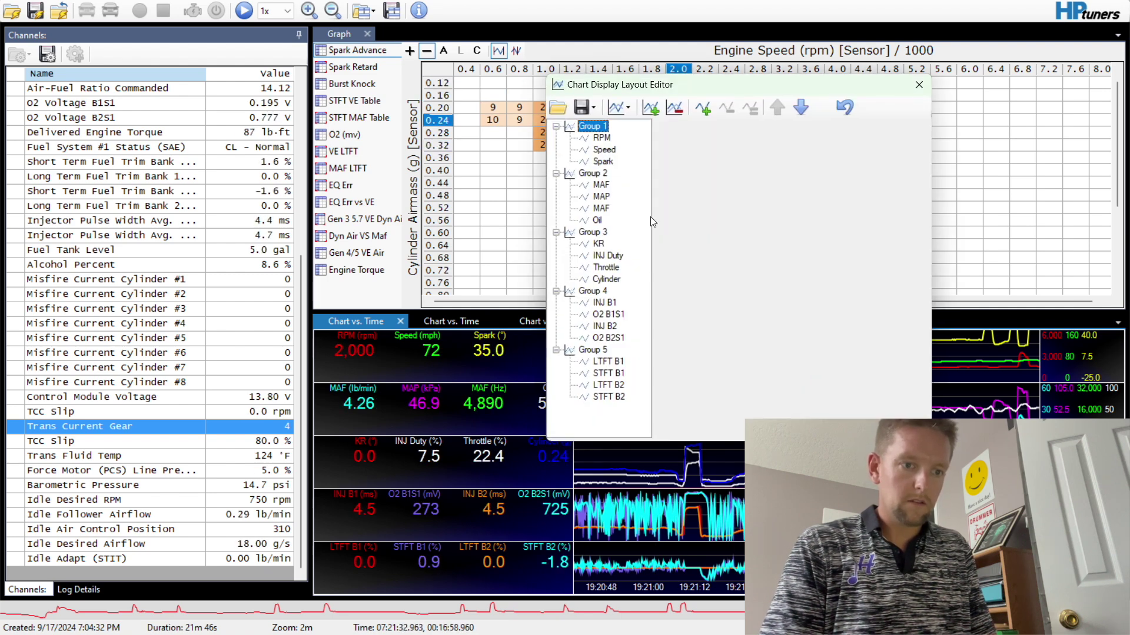
pyautogui.click(605, 163)
pyautogui.click(735, 254)
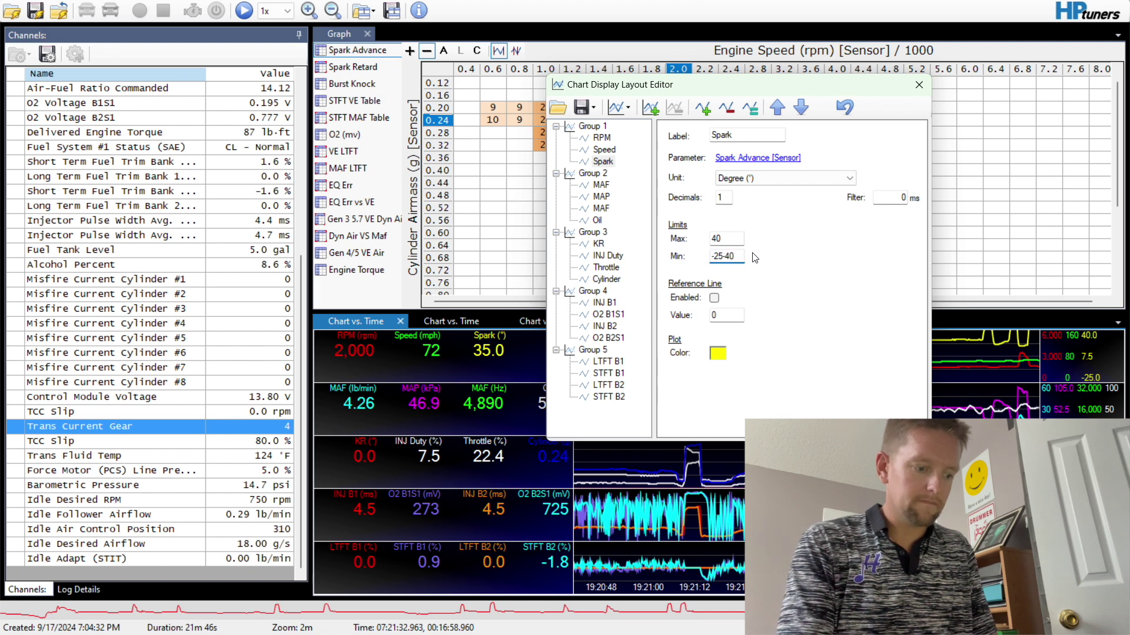
pyautogui.moveTo(742, 255); pyautogui.dragTo(653, 257)
pyautogui.write('-40')
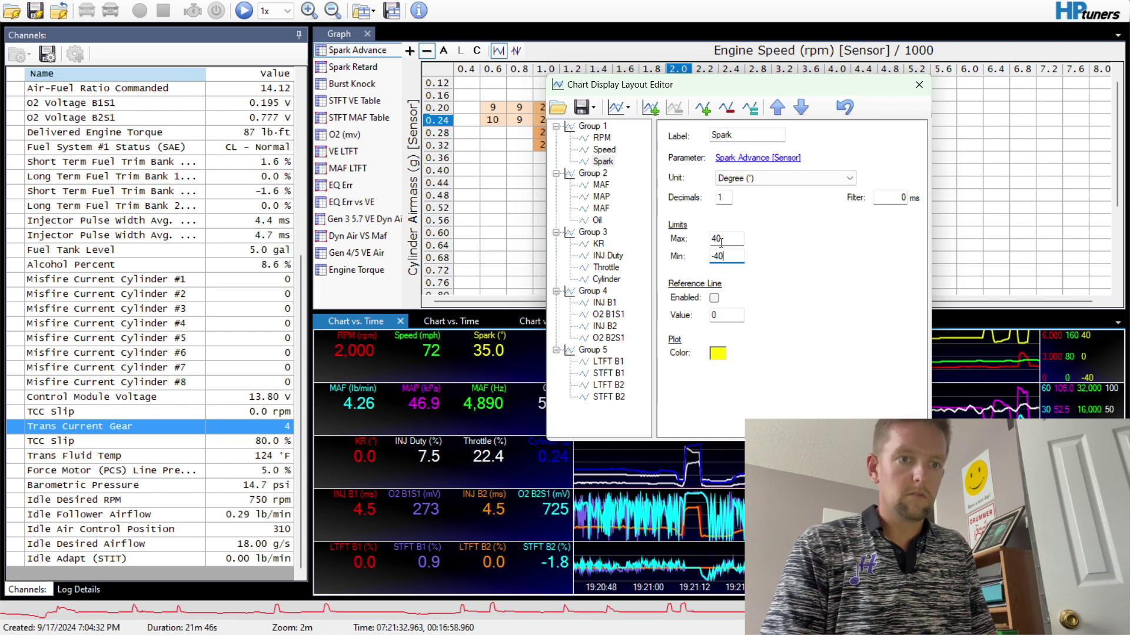
pyautogui.moveTo(721, 241); pyautogui.dragTo(700, 243)
pyautogui.write('3')
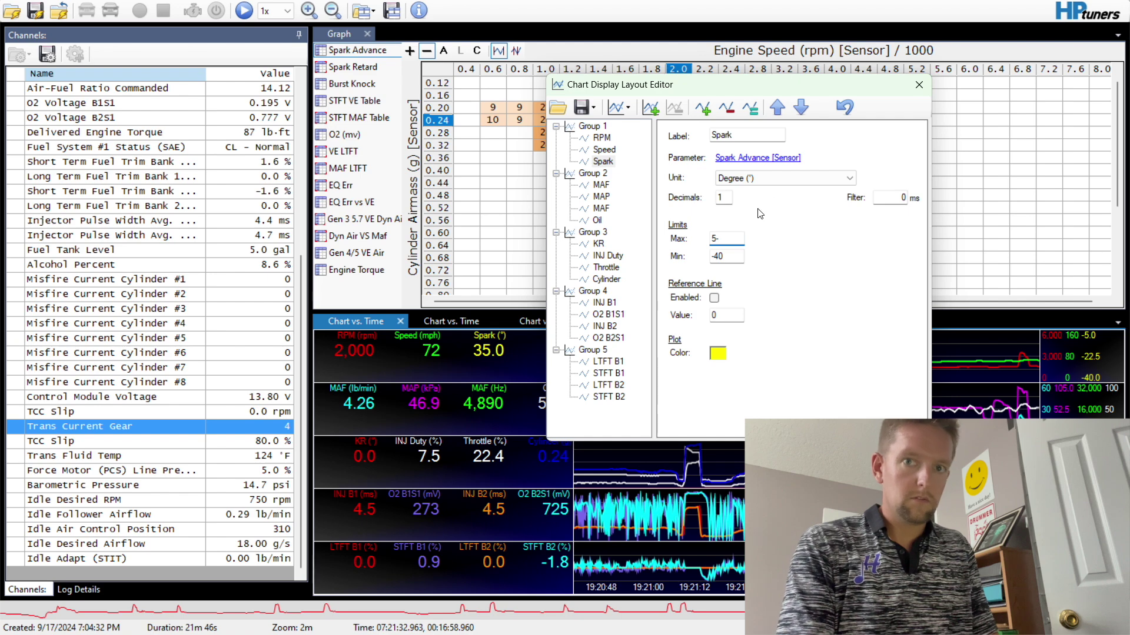
pyautogui.write('50')
# Step: Close the layout editor and move playback to the hard acceleration run around 07:26
pyautogui.click(918, 85)
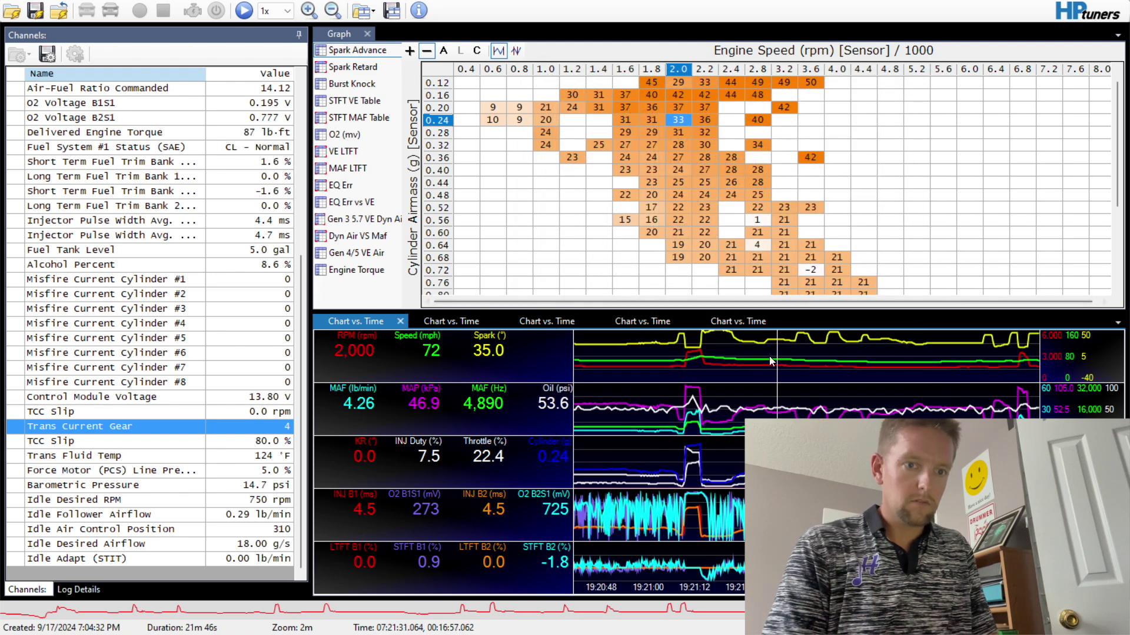
pyautogui.moveTo(771, 359); pyautogui.dragTo(712, 358)
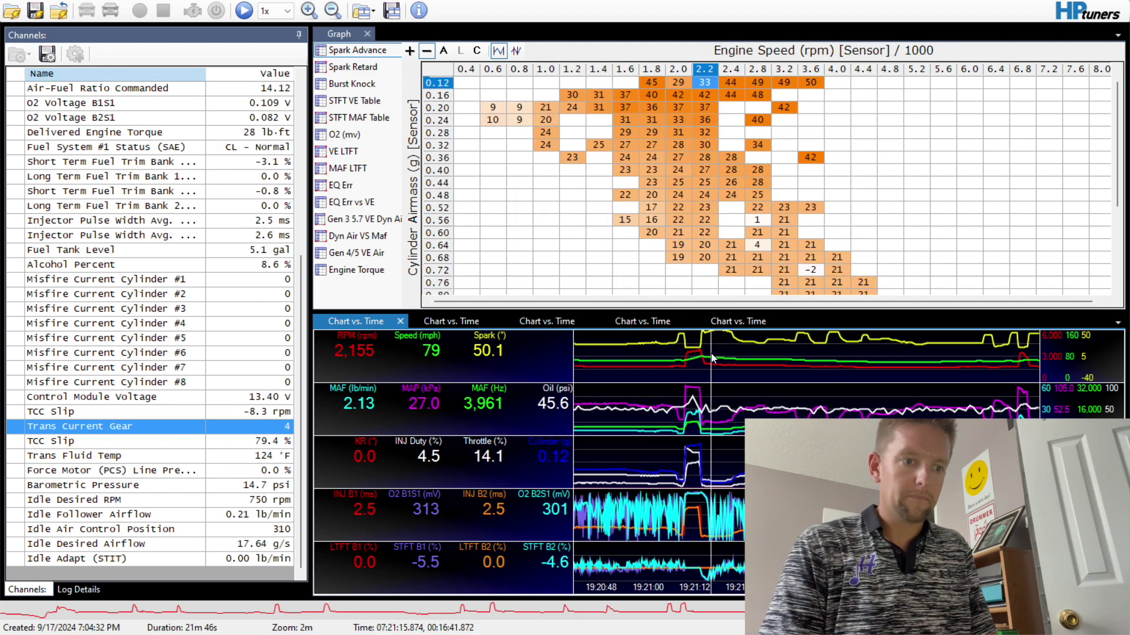
pyautogui.moveTo(712, 357); pyautogui.dragTo(975, 397)
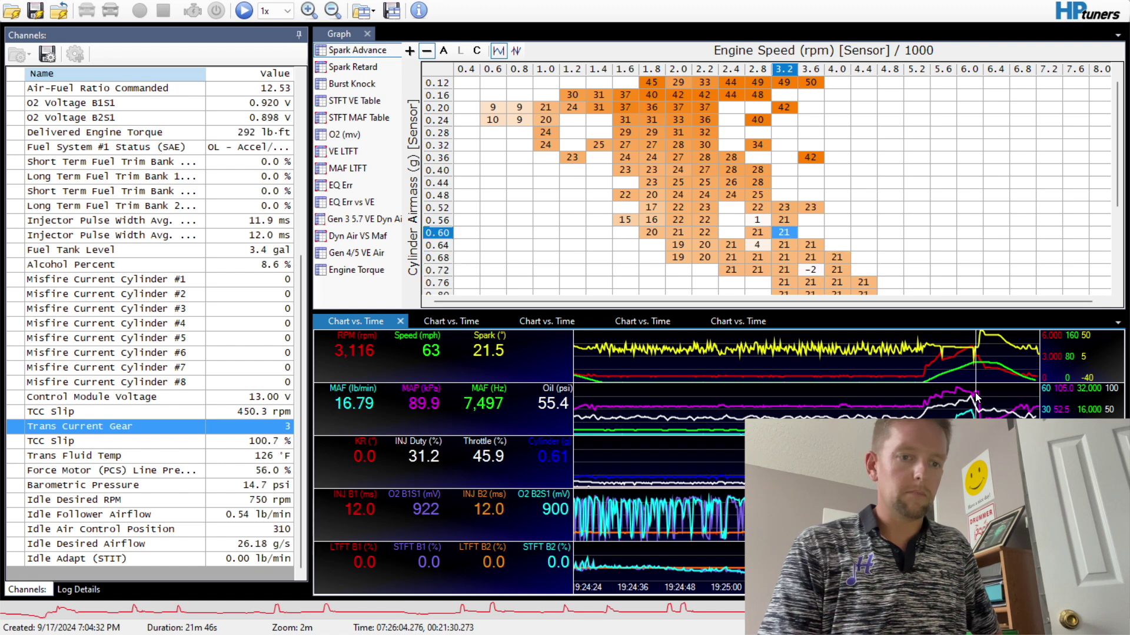
pyautogui.click(309, 10)
# Step: Zoom the chart to 30 seconds, scrub through the acceleration, and inspect the -2 histogram cell
pyautogui.click(309, 10)
pyautogui.moveTo(806, 365); pyautogui.dragTo(725, 373)
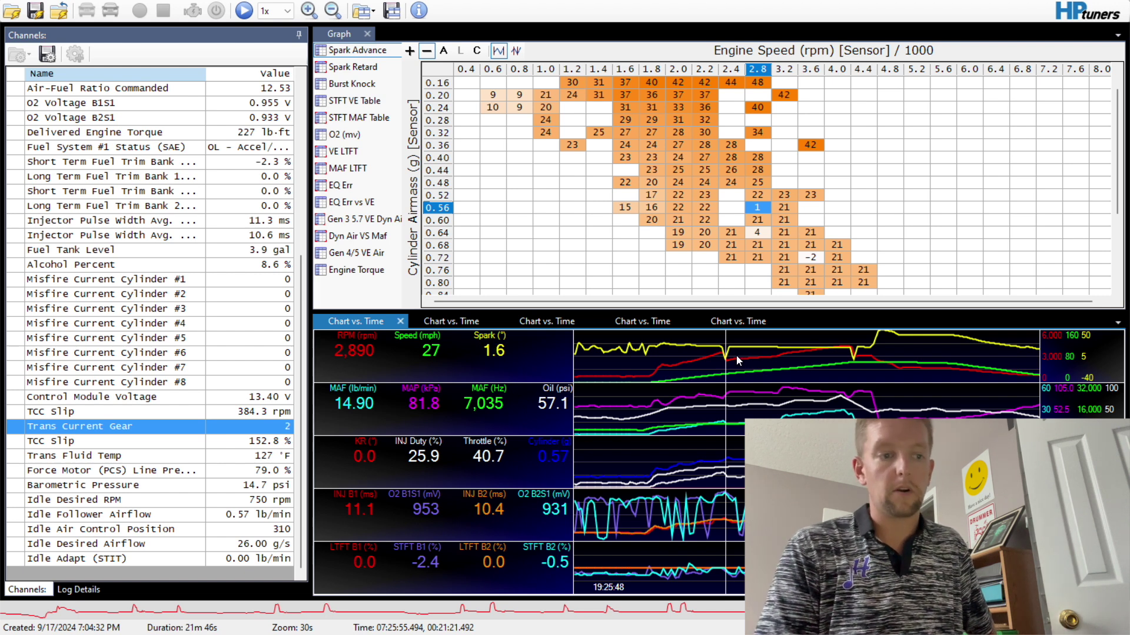
pyautogui.moveTo(736, 354); pyautogui.dragTo(855, 377)
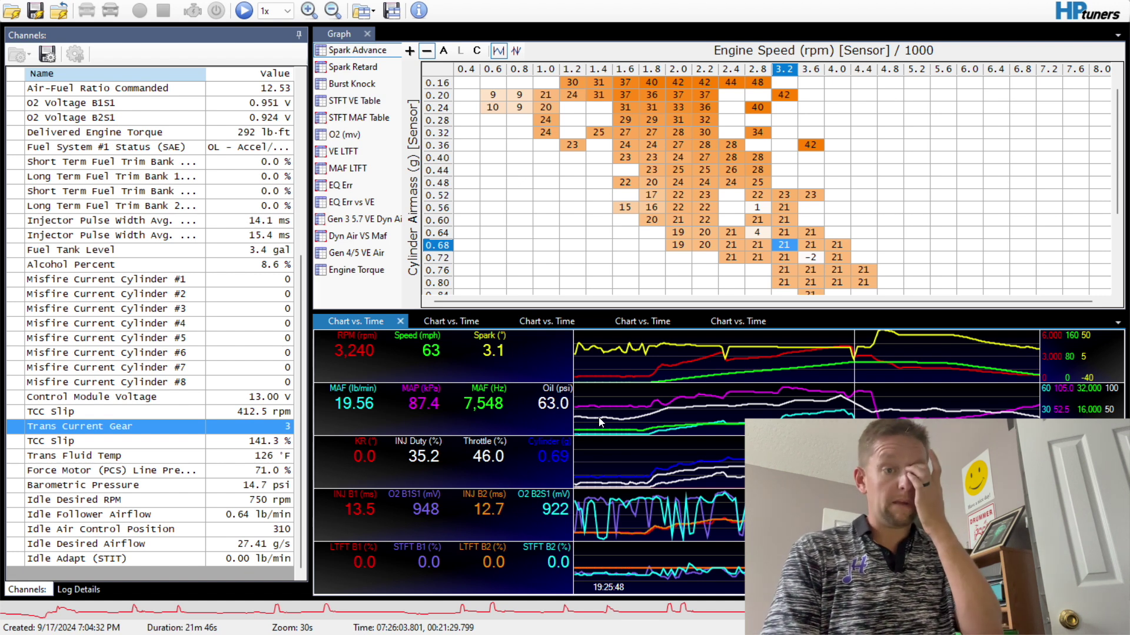
pyautogui.click(816, 262)
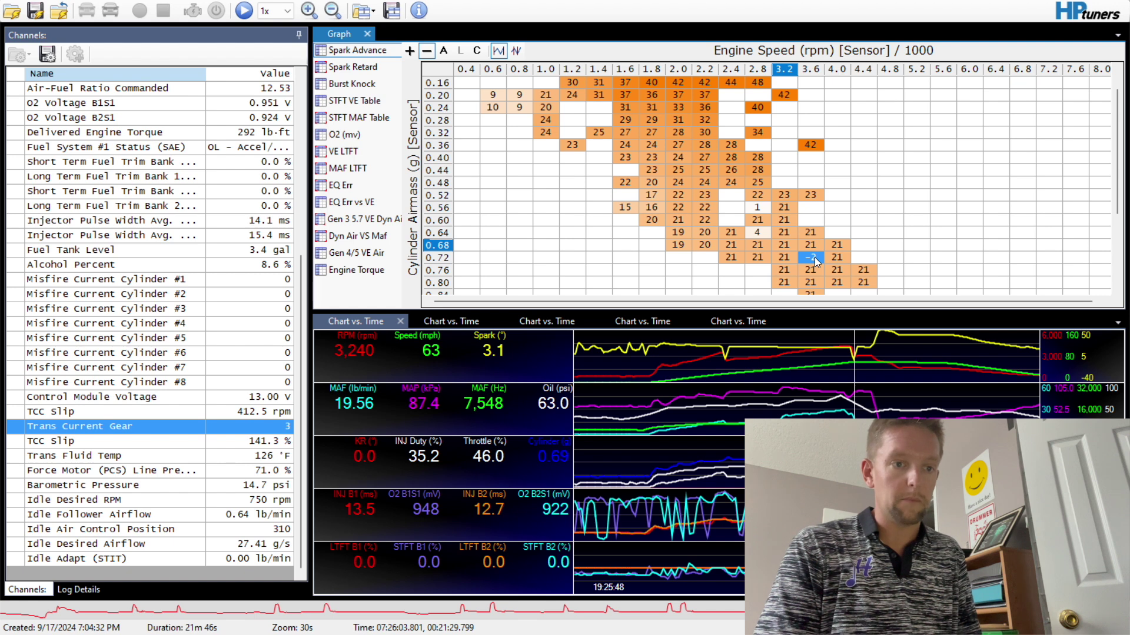
pyautogui.moveTo(863, 364); pyautogui.dragTo(779, 373)
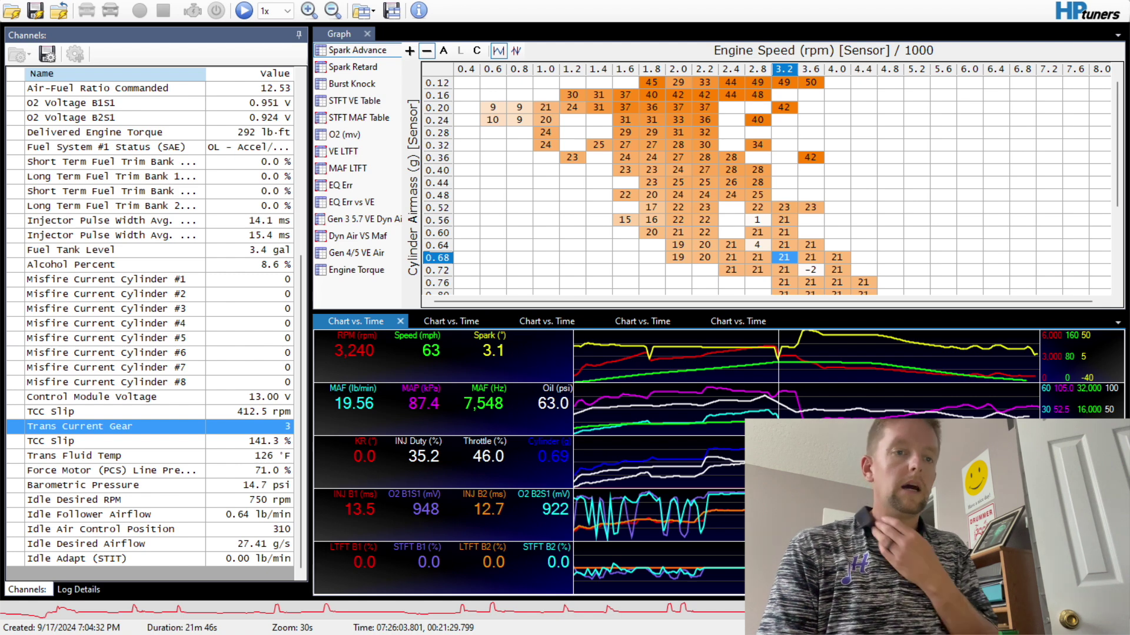
pyautogui.hotkey('alt', 'Tab')
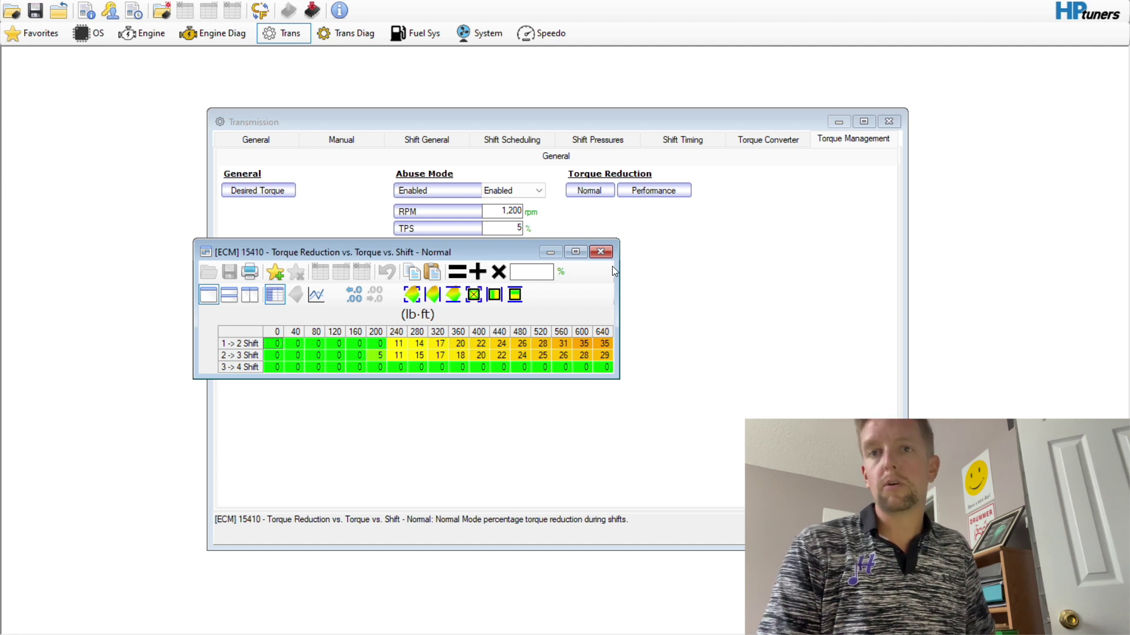
# Step: Close the shift torque table, review the engine Retard vs. % Torque Reduction table, then show Spark Advance
pyautogui.click(600, 251)
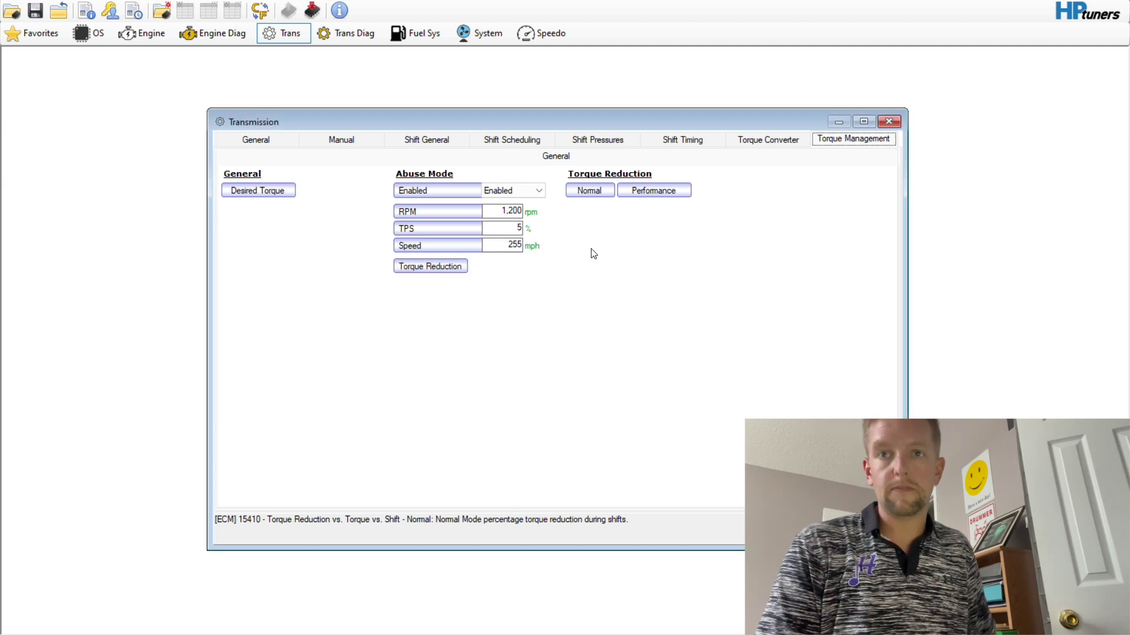
pyautogui.click(148, 36)
pyautogui.click(655, 191)
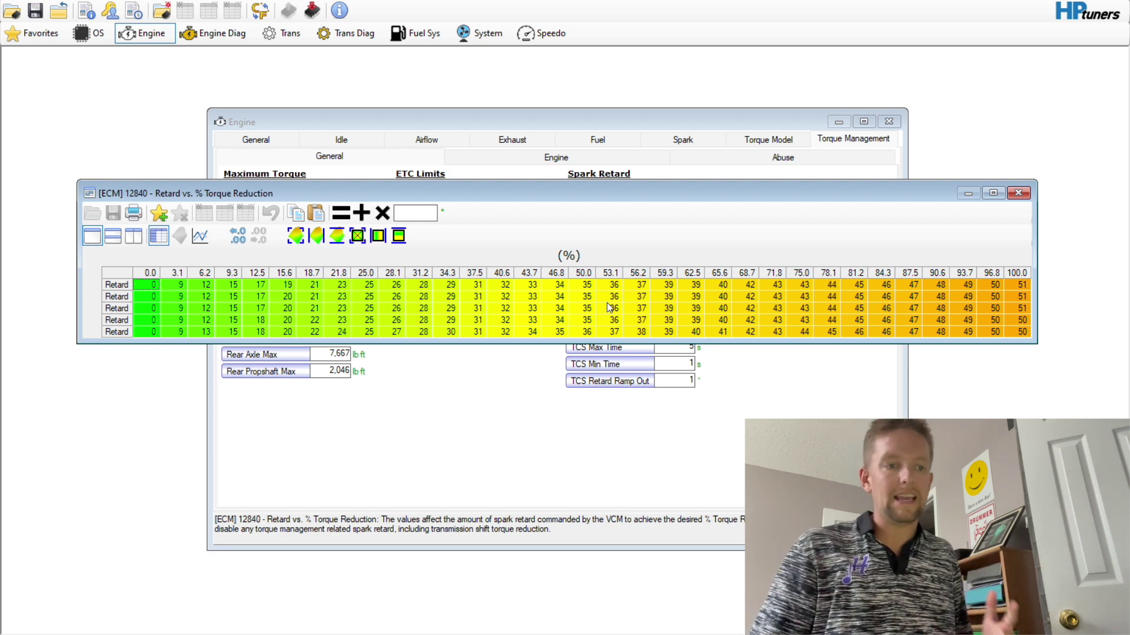
pyautogui.click(1019, 194)
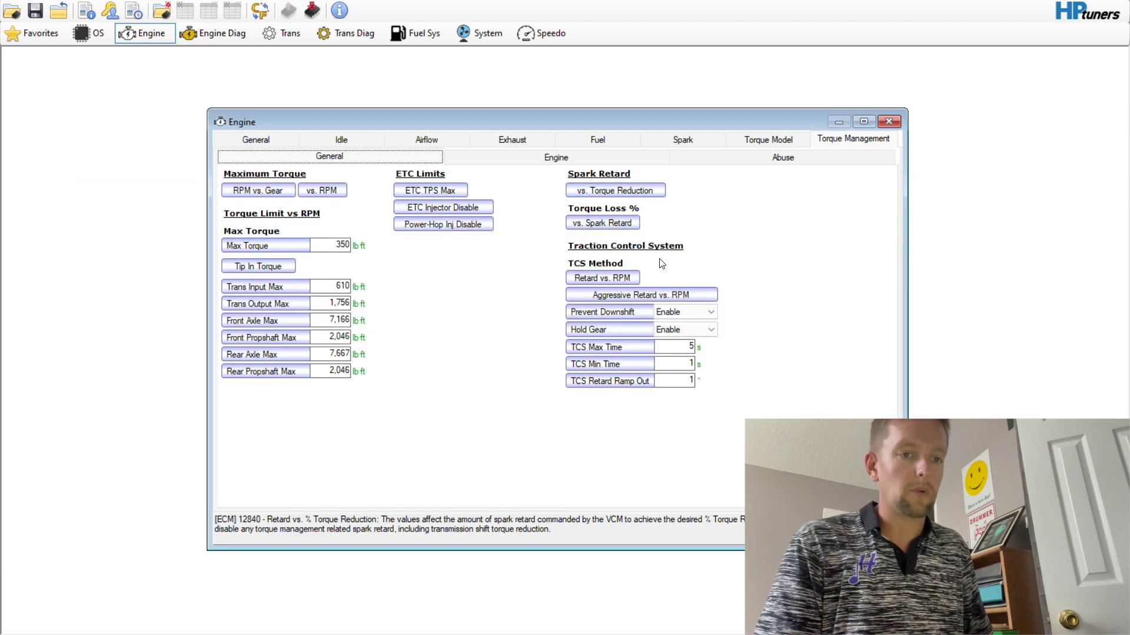
pyautogui.click(683, 139)
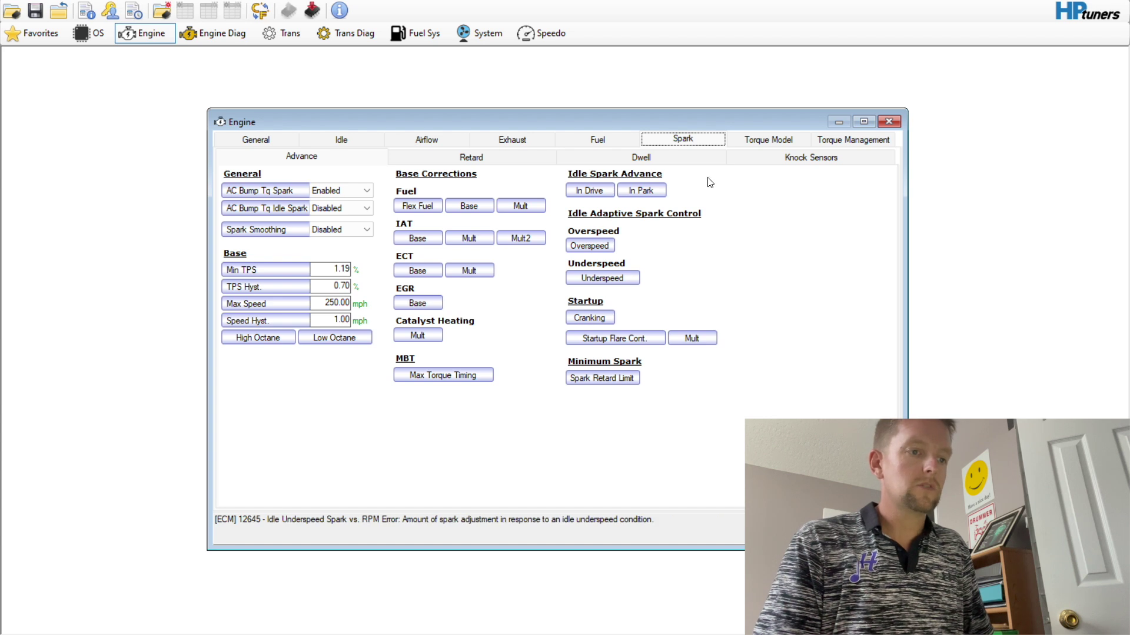
# Step: Open the Max Spark Retard Limit vs. RPM table and set its Min Spark row to 5
pyautogui.click(601, 383)
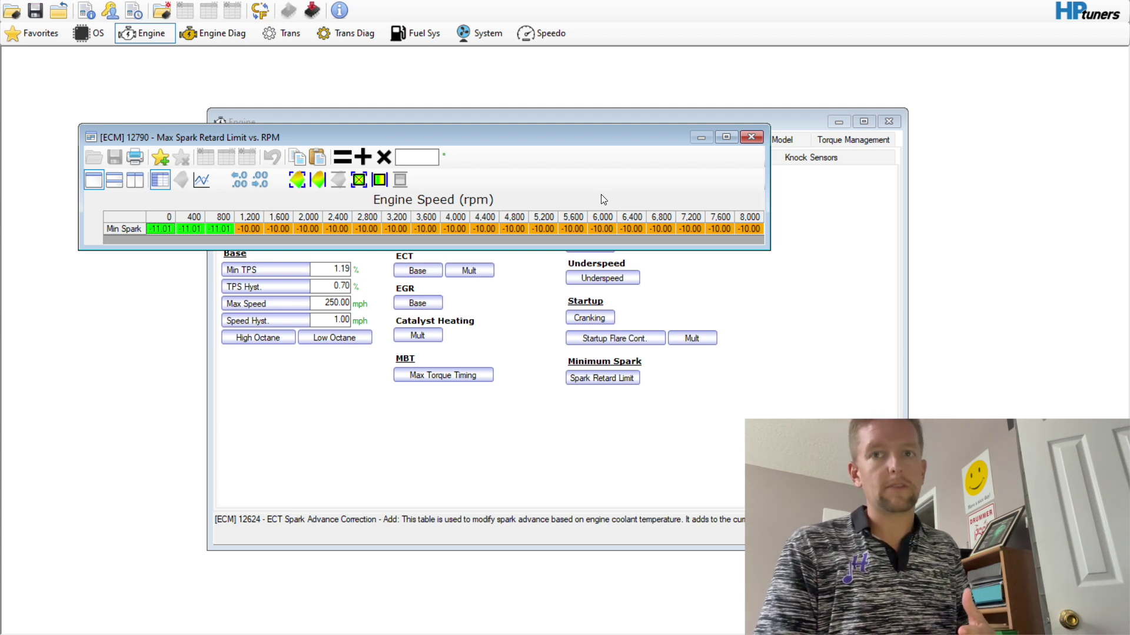
pyautogui.click(134, 219)
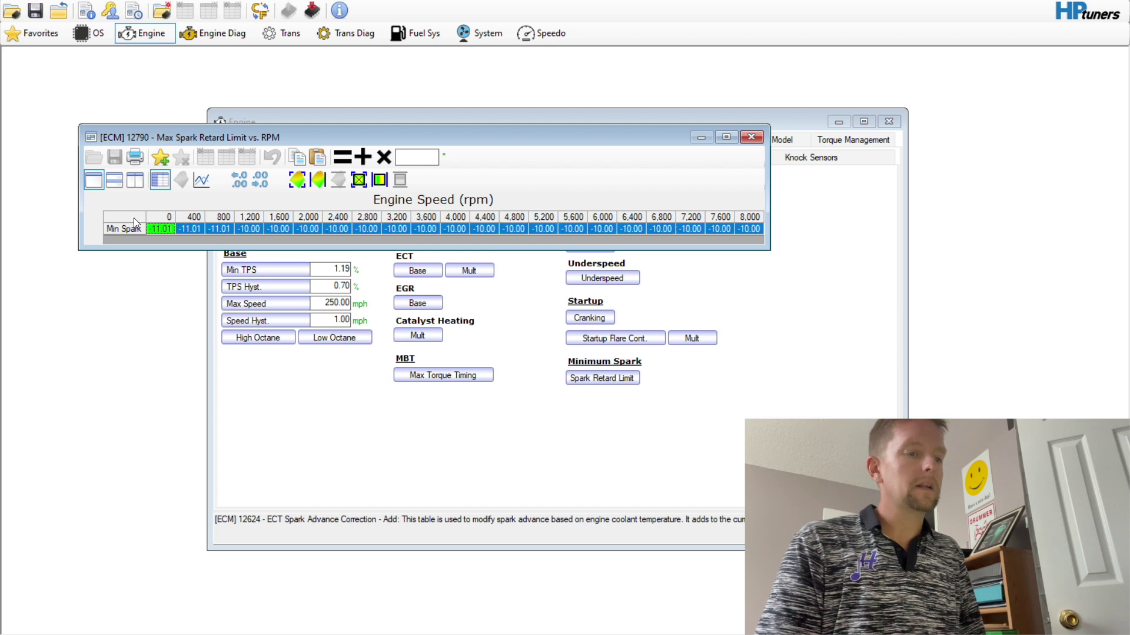
pyautogui.click(420, 157)
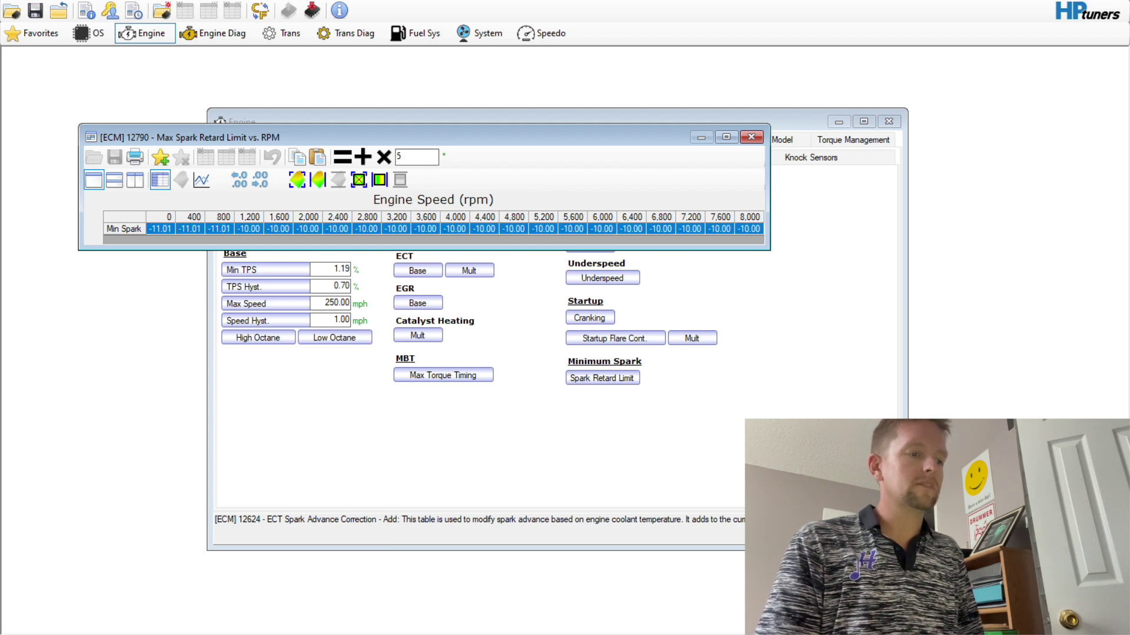
pyautogui.write('5')
pyautogui.click(341, 157)
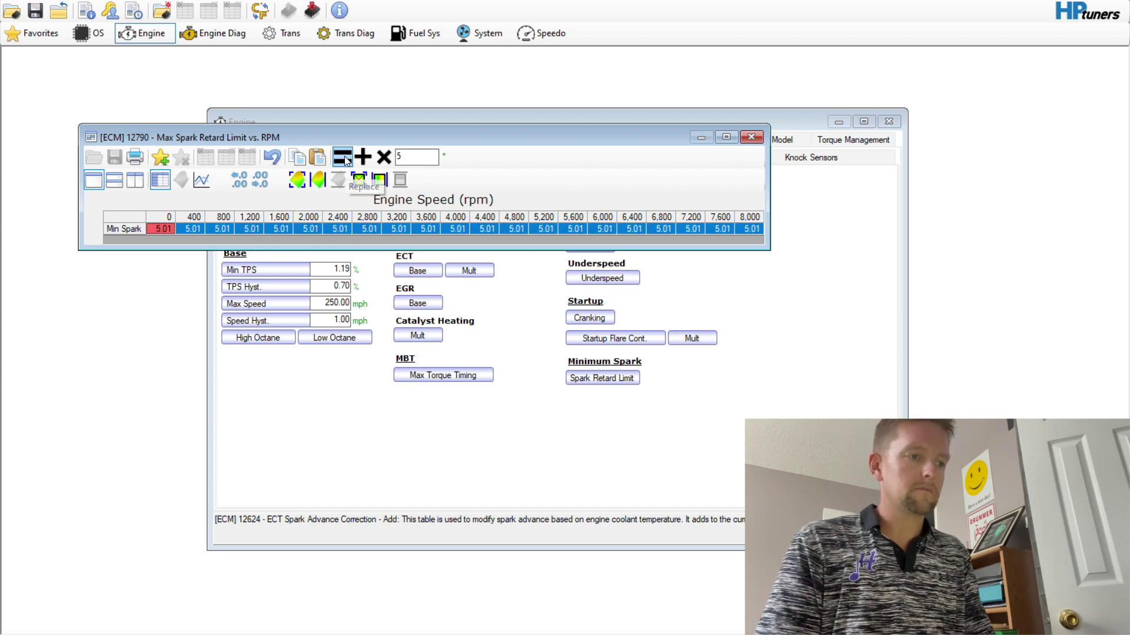
pyautogui.click(494, 226)
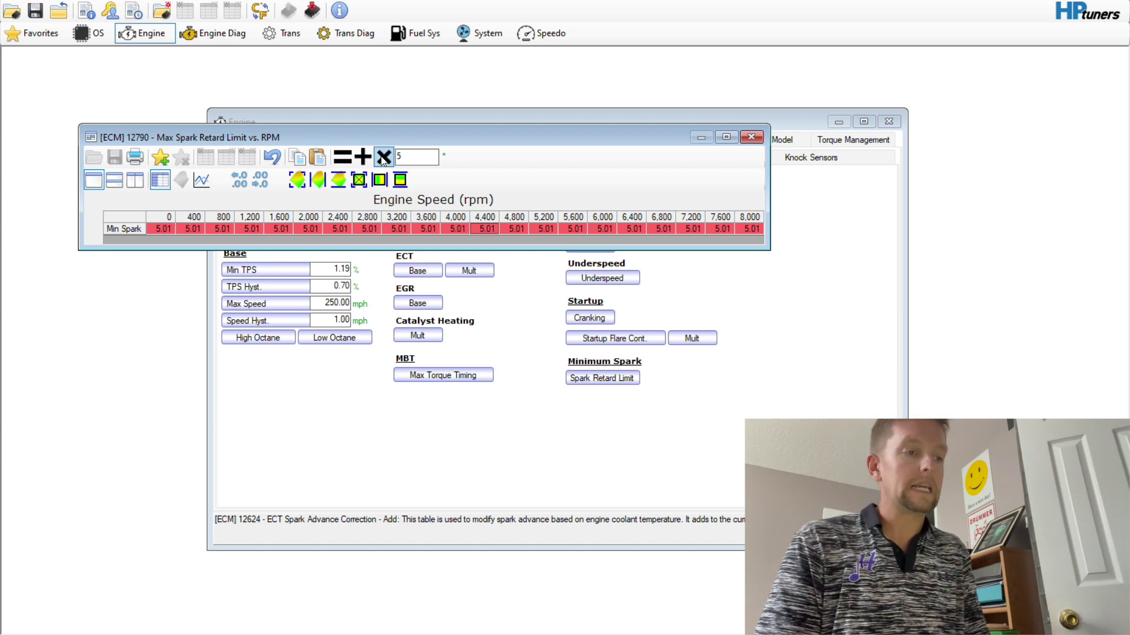
# Step: Undo the row change, restoring -11.01/-10.00, and reselect the Min Spark row
pyautogui.click(274, 155)
pyautogui.click(414, 227)
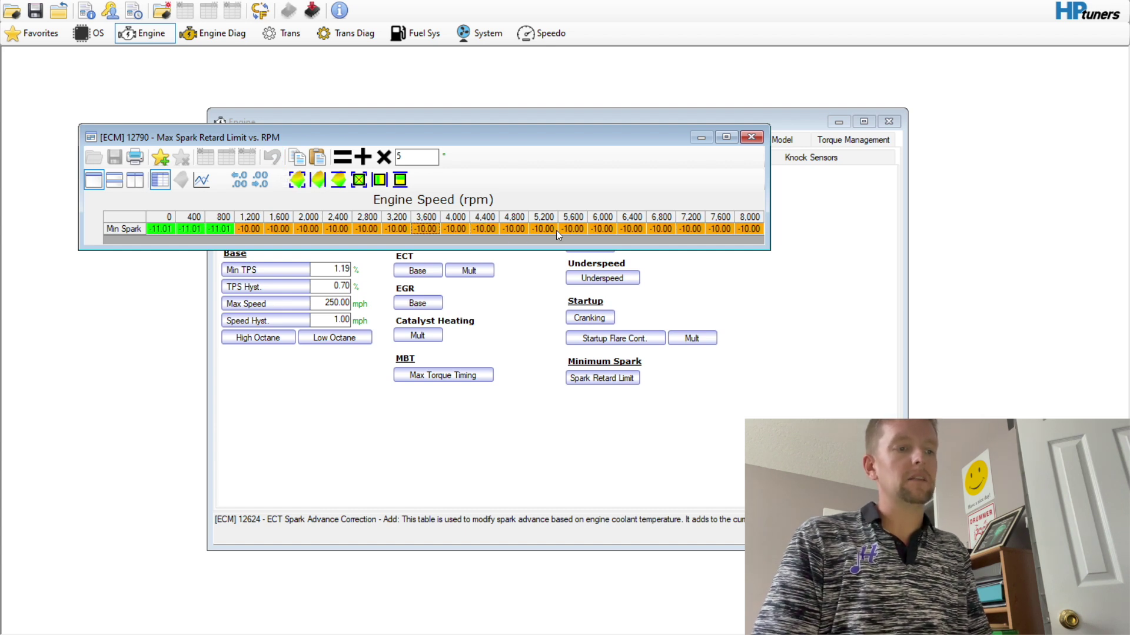
pyautogui.click(144, 213)
# Step: Try halving the Min Spark row and setting the 3,200 rpm cell to 0.70
pyautogui.doubleClick(409, 155)
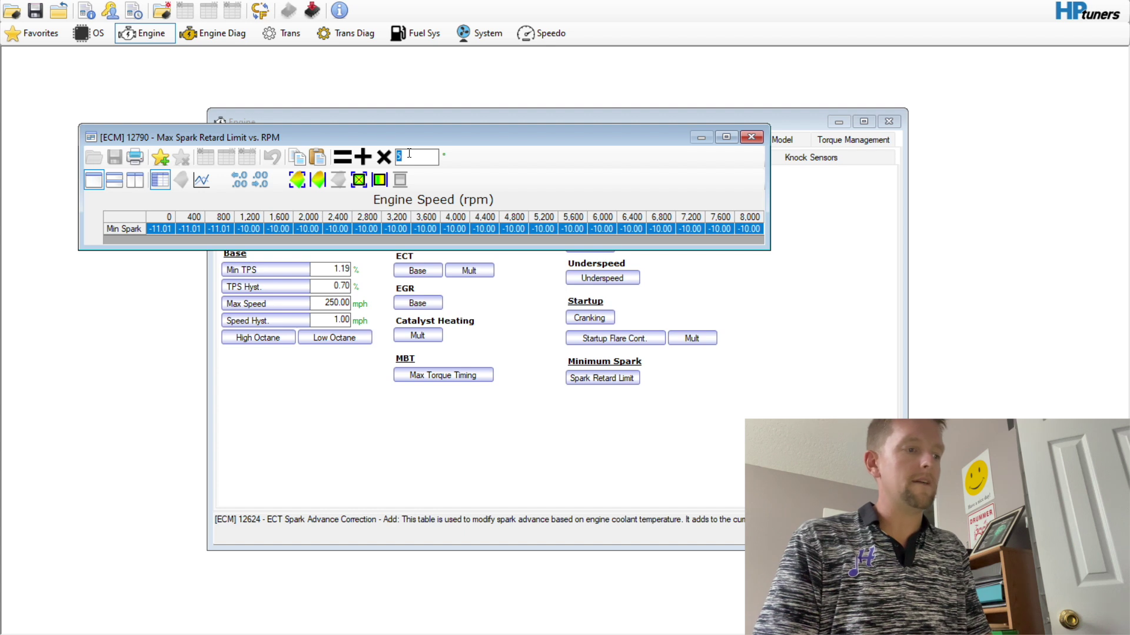
pyautogui.click(384, 156)
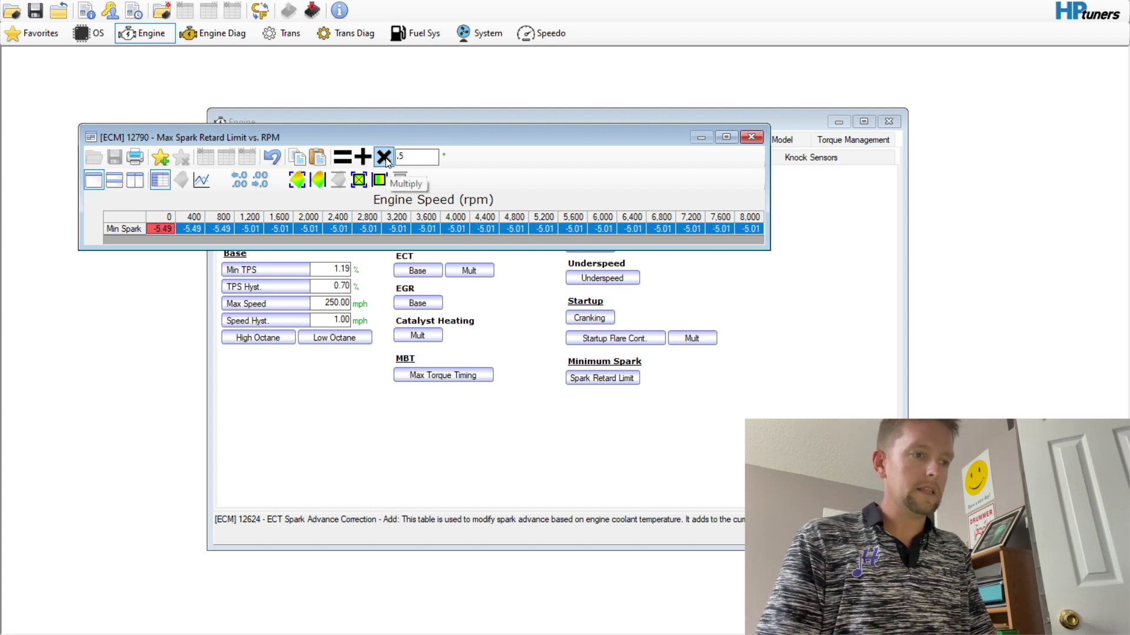
pyautogui.click(377, 229)
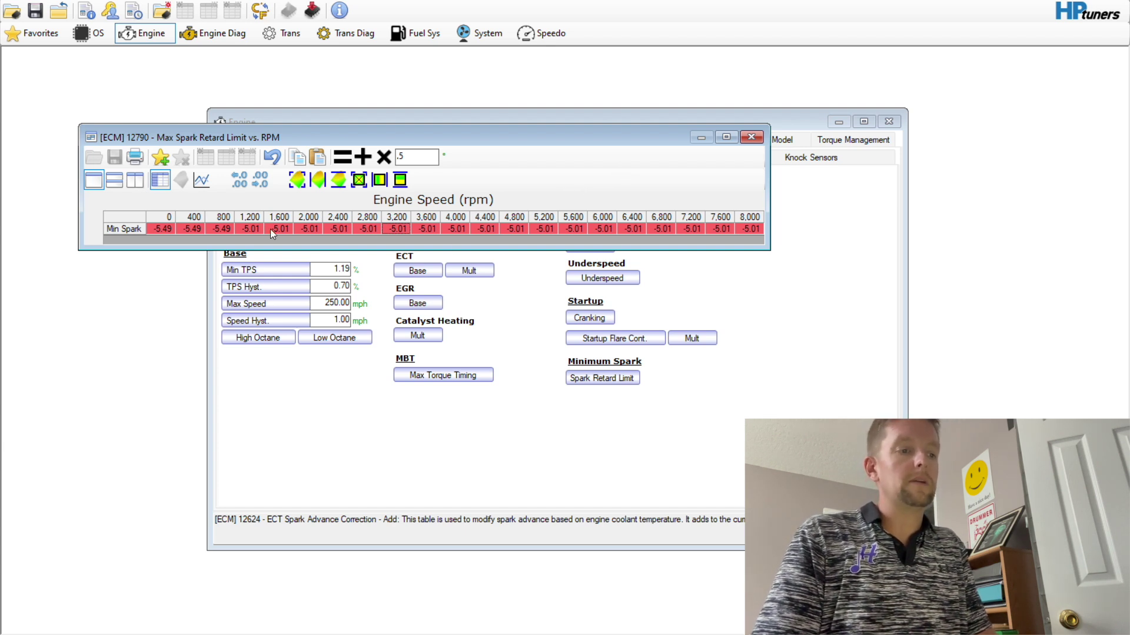
pyautogui.click(407, 158)
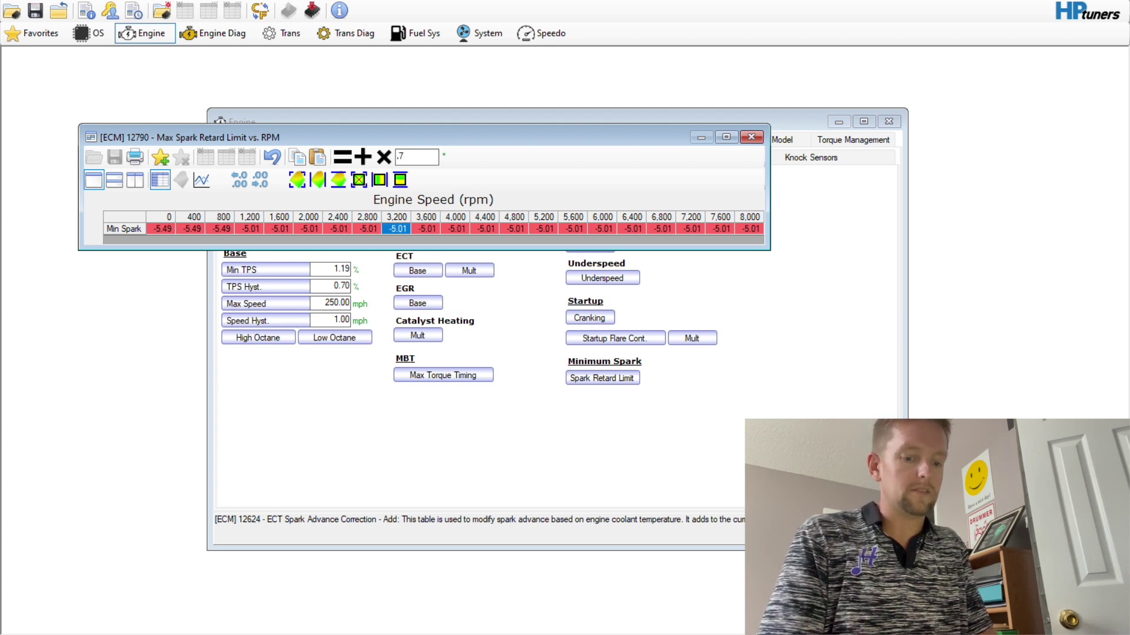
pyautogui.write('.7')
pyautogui.click(342, 156)
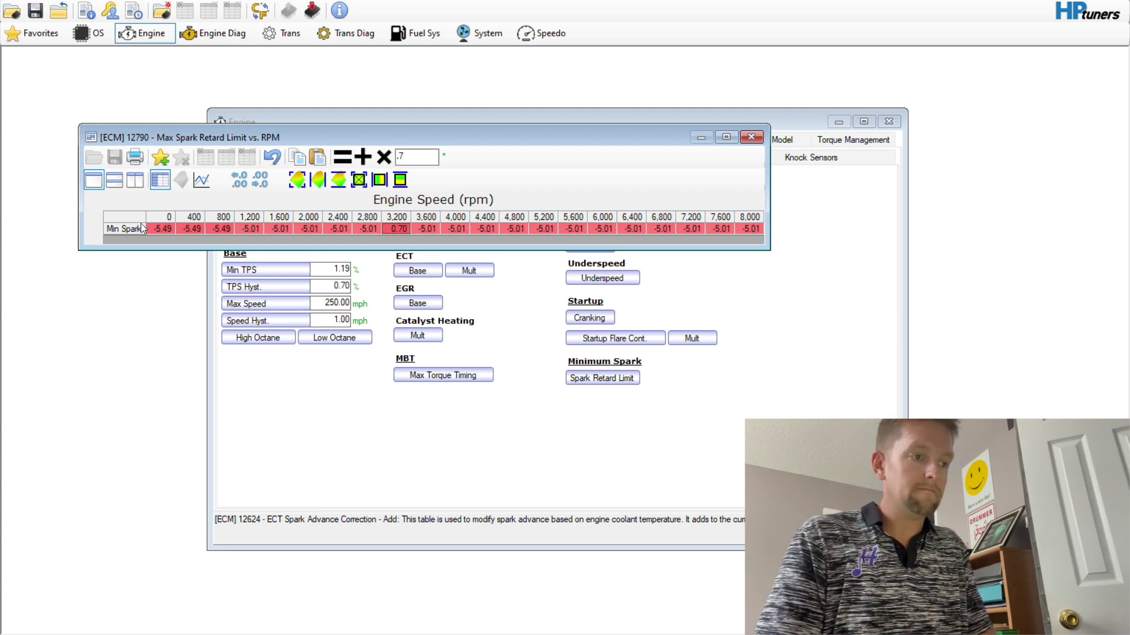
# Step: Set the whole Min Spark row to 7 (reads 6.99) and close the table
pyautogui.click(135, 215)
pyautogui.click(416, 156)
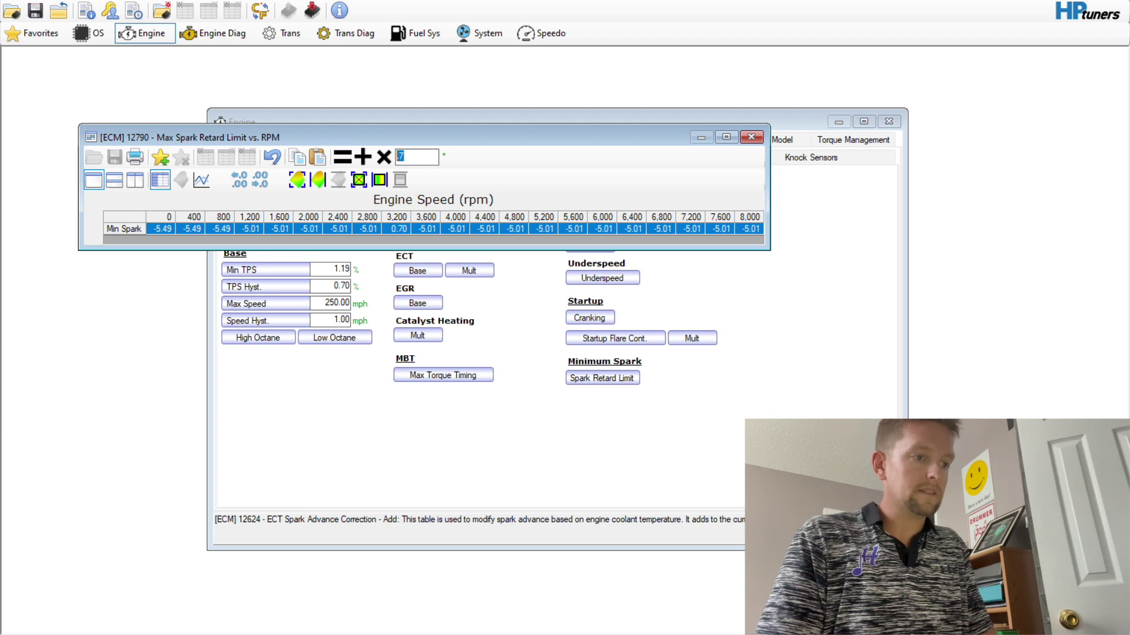
pyautogui.write('7')
pyautogui.click(344, 161)
pyautogui.click(457, 229)
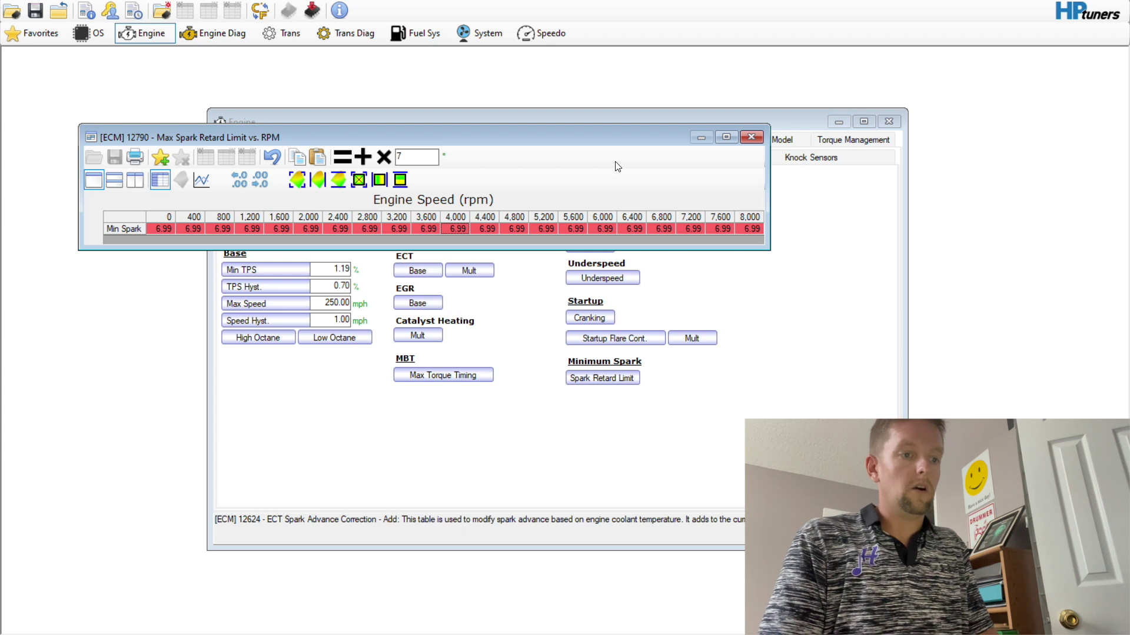
pyautogui.click(750, 137)
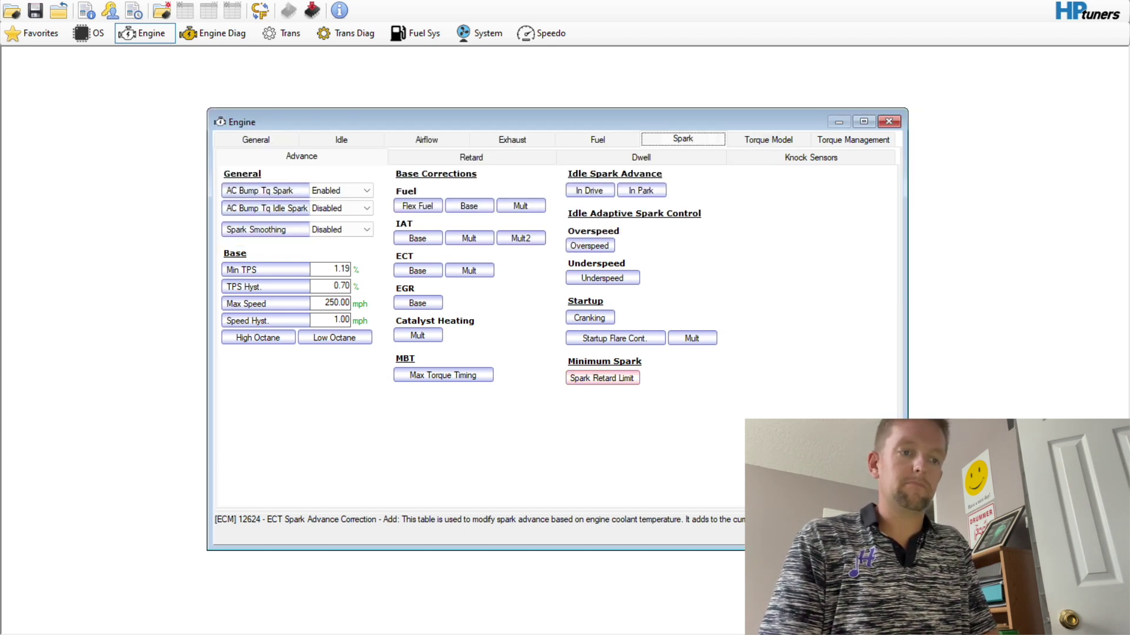
# Step: Discard the tune changes and close the Gilmore Yukon Files folder
pyautogui.click(575, 364)
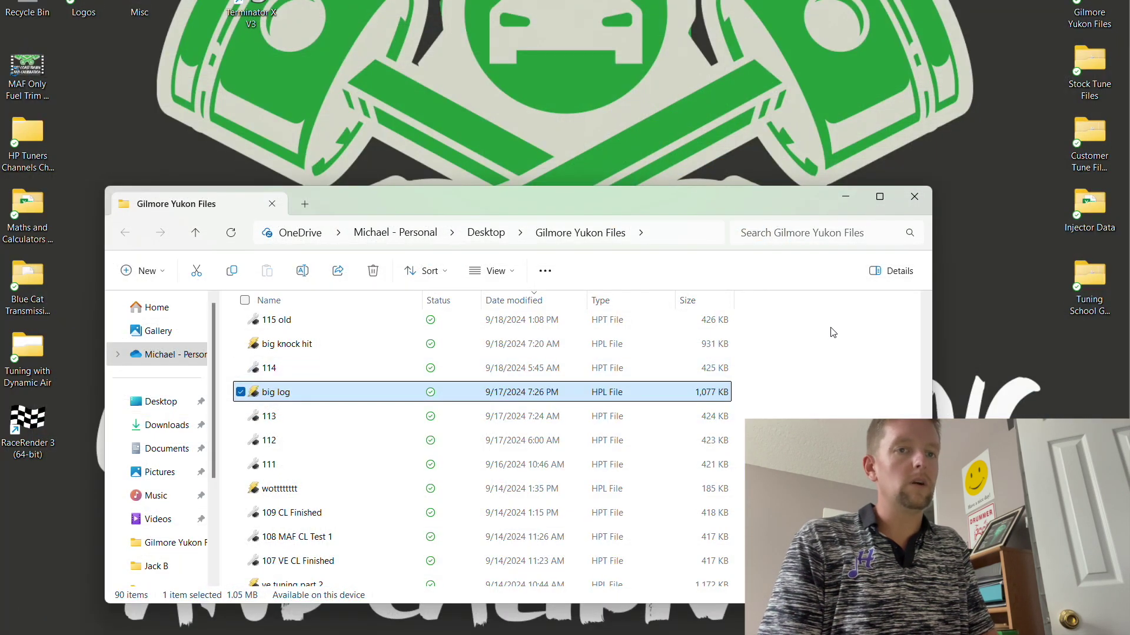
pyautogui.click(914, 196)
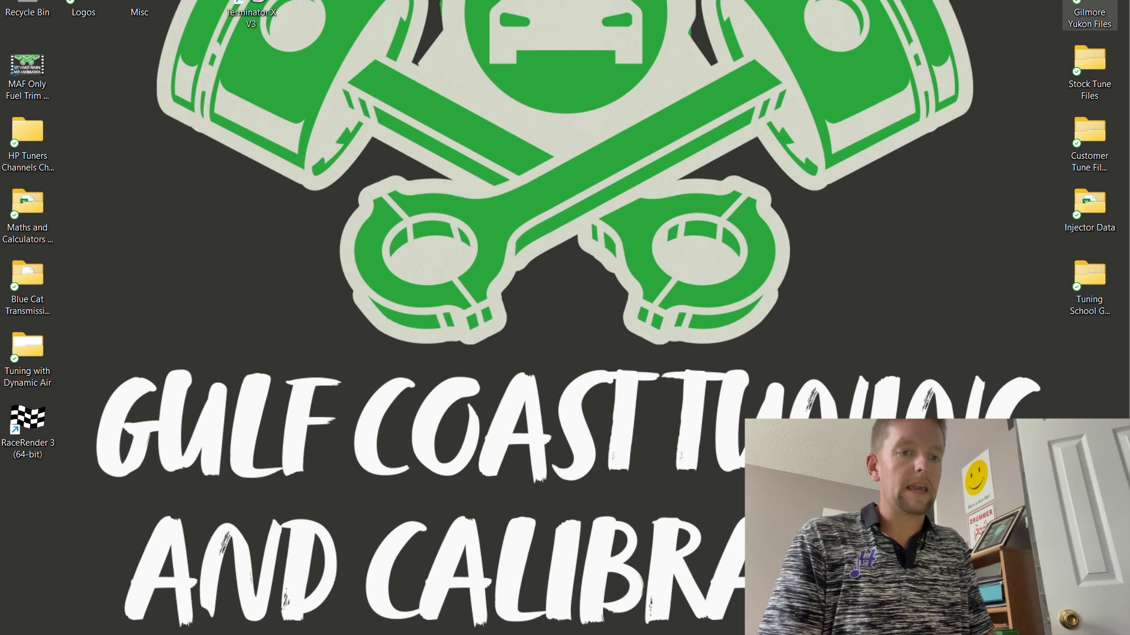
pyautogui.press('Return')
# Step: Open the 2015 Corvette Auto file from the Stock Tune Files folder
pyautogui.click(914, 196)
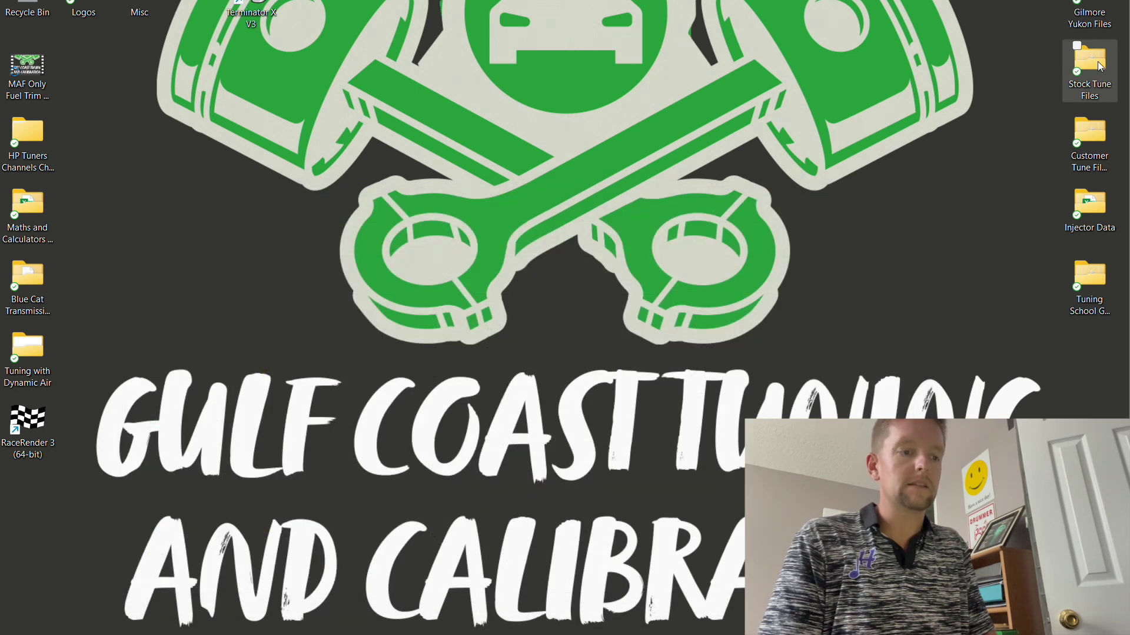
pyautogui.doubleClick(1090, 64)
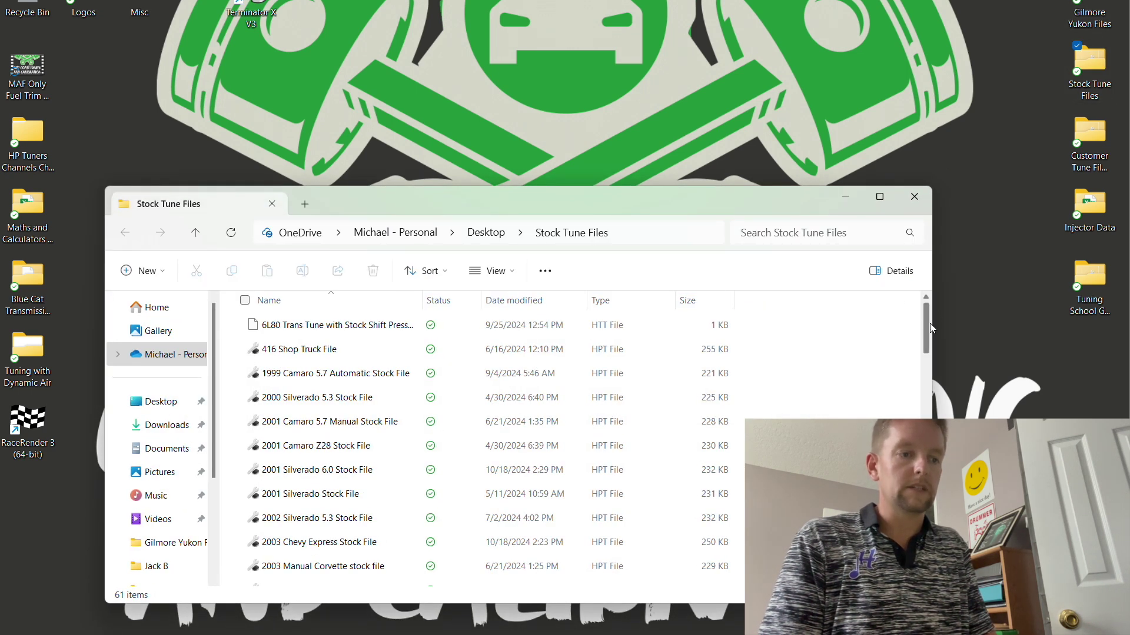
pyautogui.moveTo(924, 315); pyautogui.dragTo(930, 453)
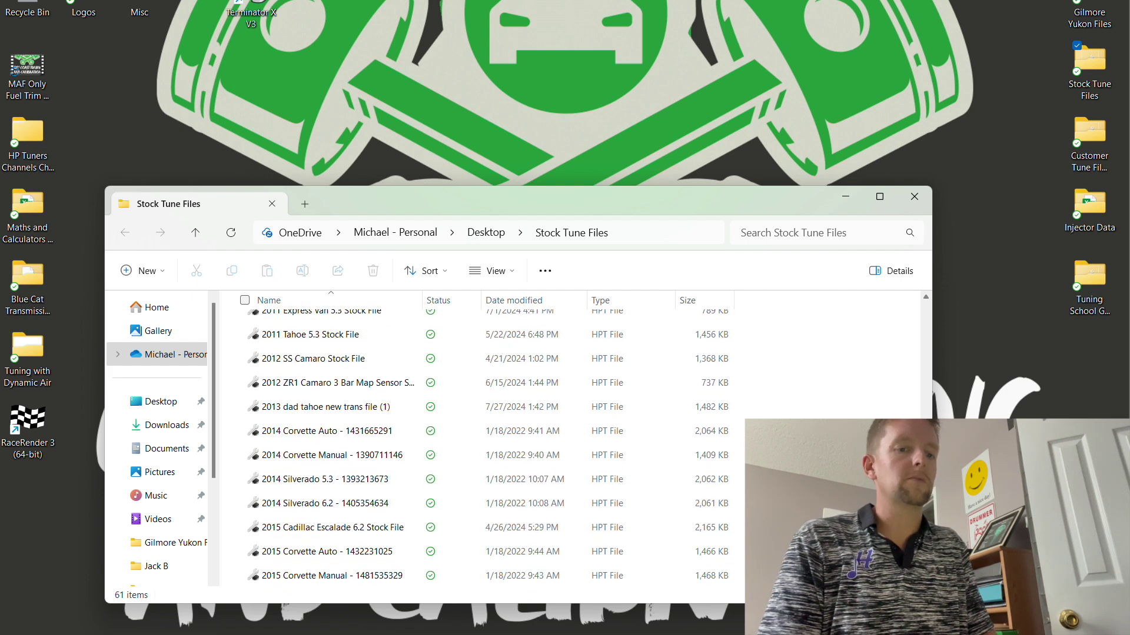
pyautogui.click(353, 557)
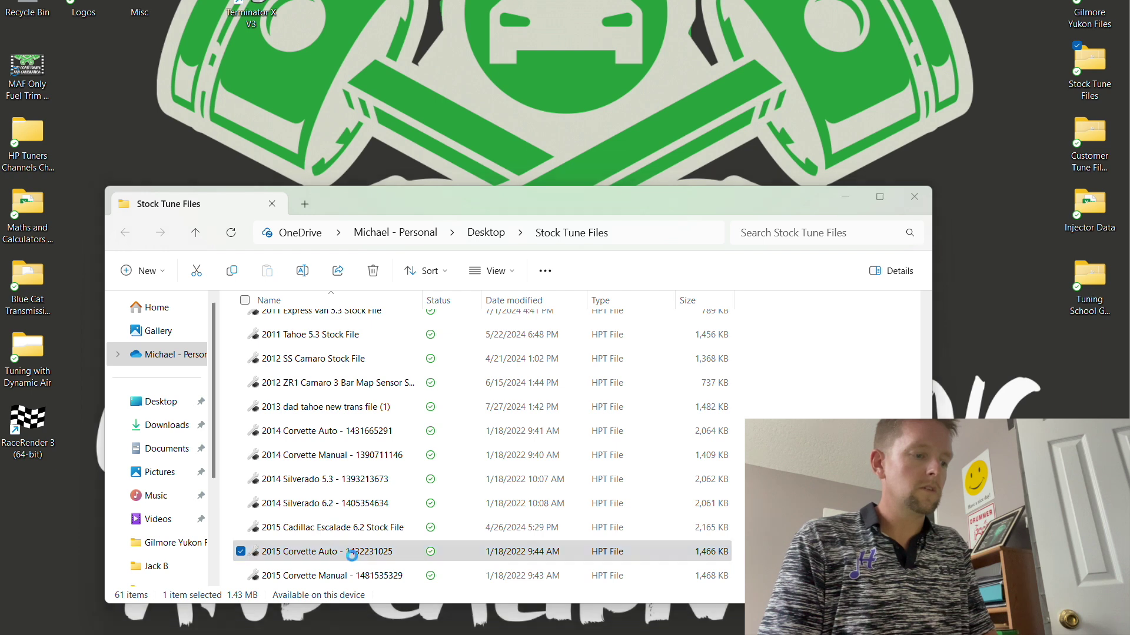
pyautogui.doubleClick(355, 557)
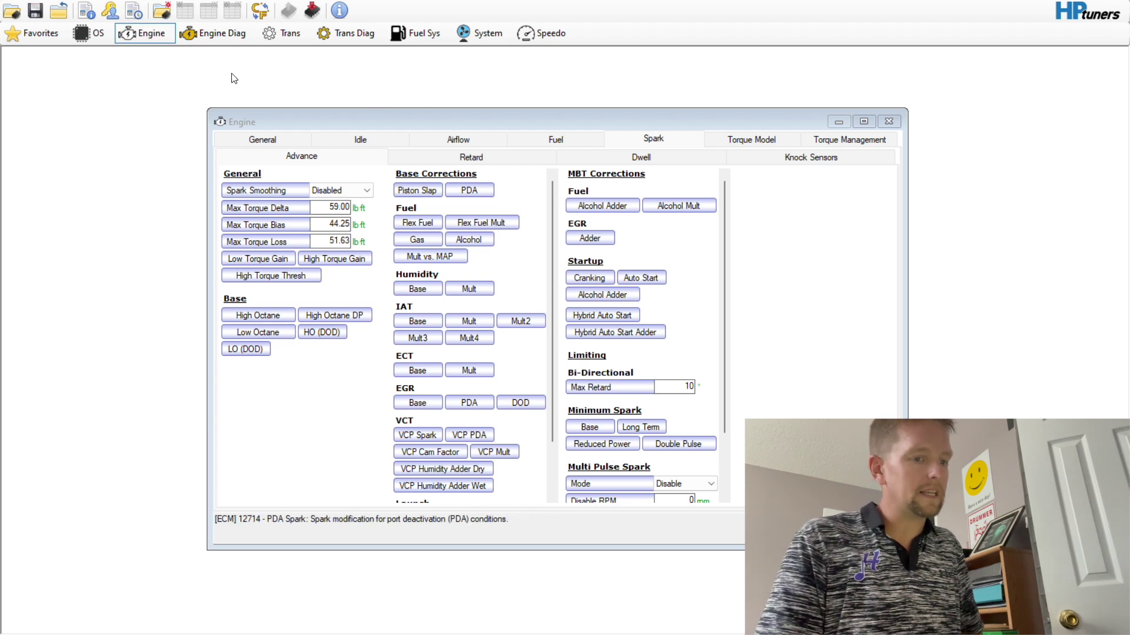
# Step: Open Minimum Final Spark and select the 2,400–6,000 rpm, 0.68–1.04 g cells
pyautogui.click(579, 428)
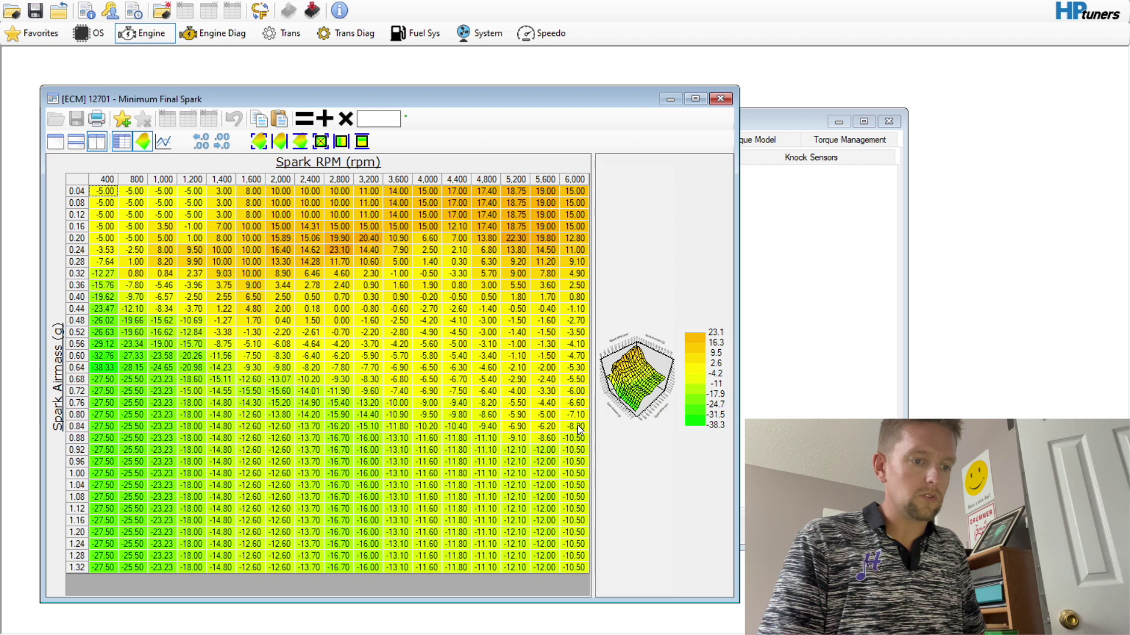
pyautogui.click(515, 238)
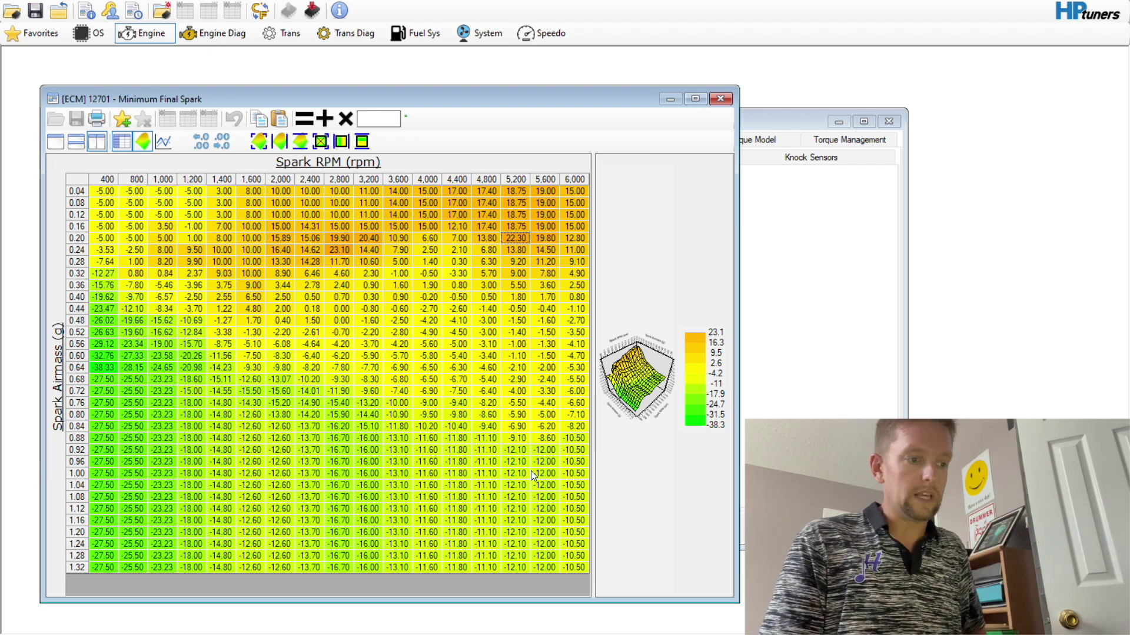
pyautogui.click(347, 424)
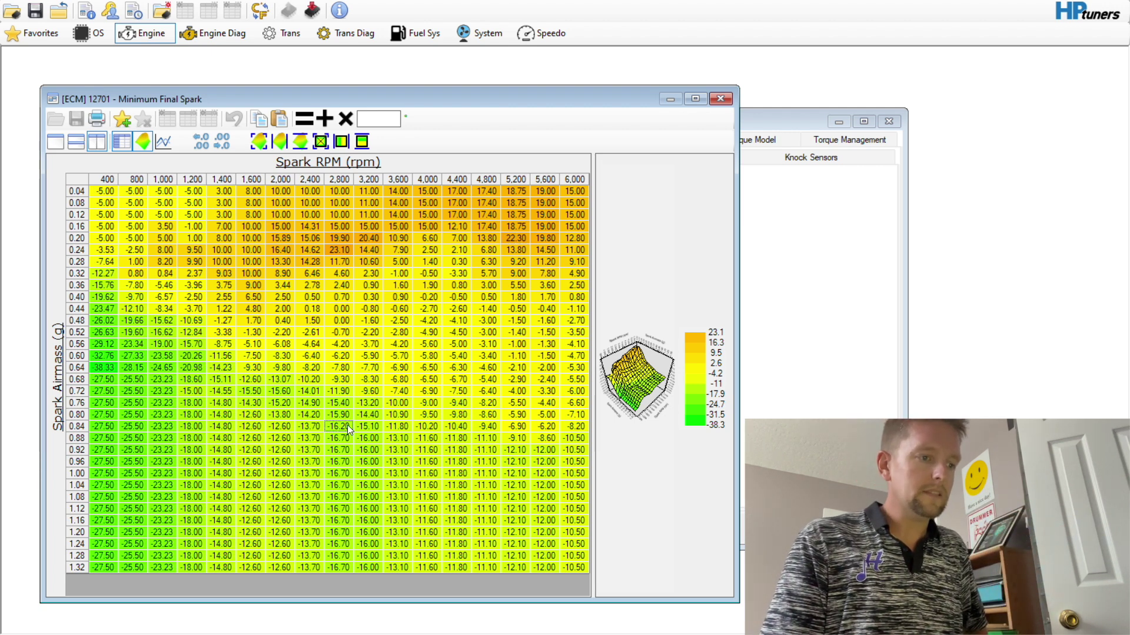
pyautogui.moveTo(334, 383); pyautogui.dragTo(585, 476)
pyautogui.click(505, 450)
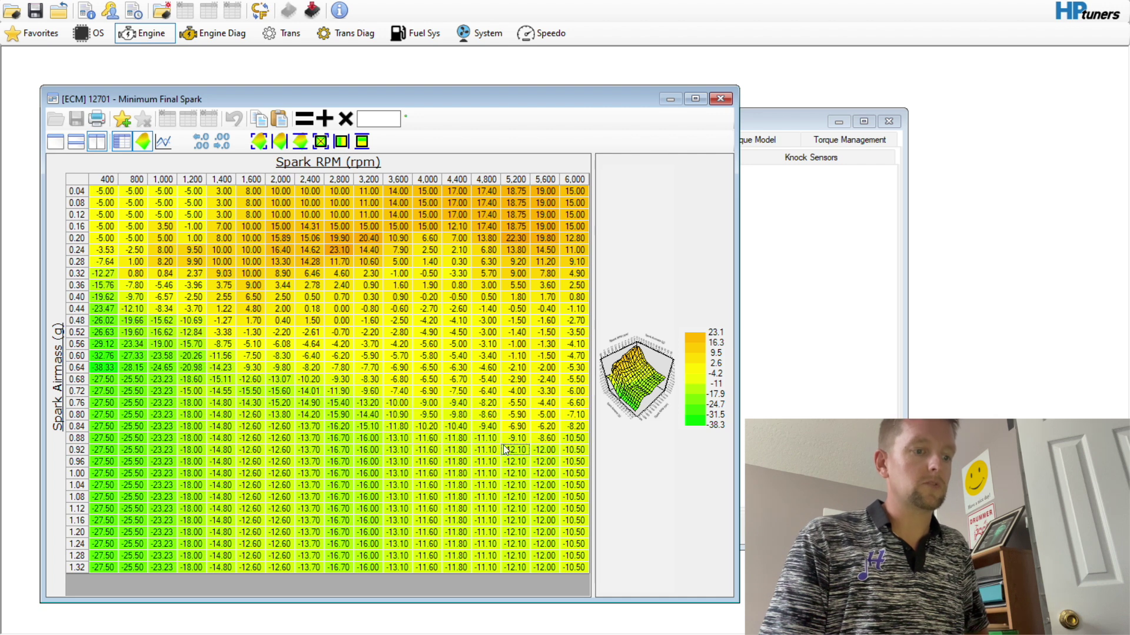
pyautogui.moveTo(312, 376); pyautogui.dragTo(608, 484)
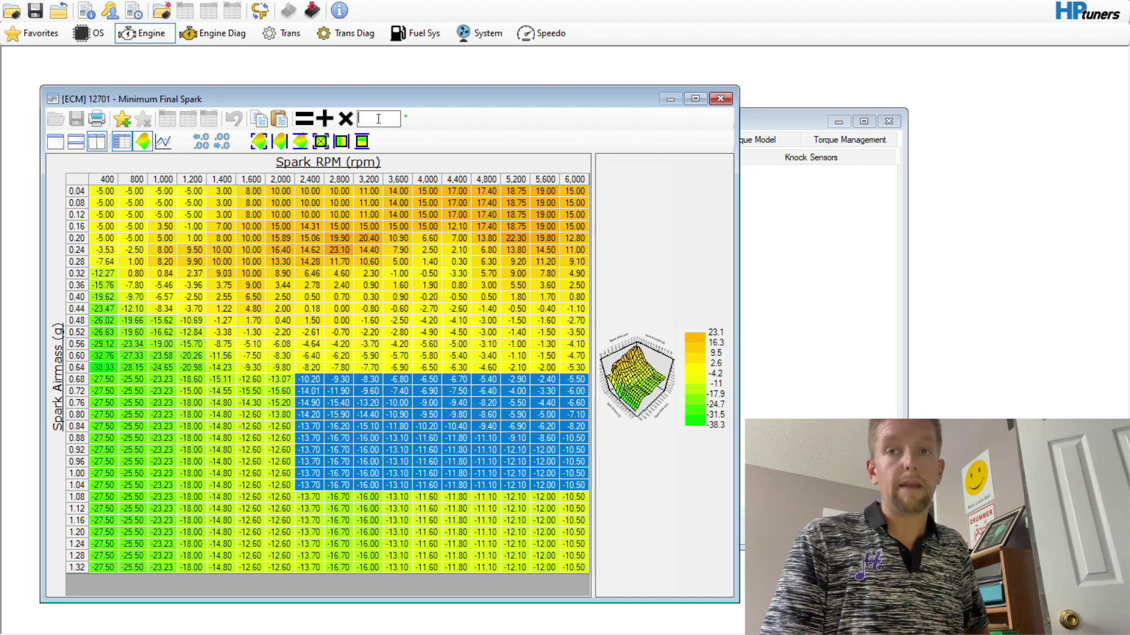
# Step: Multiply the selected cells by 0.5 and smooth the 0.48–0.72 g rows above them
pyautogui.write('.5')
pyautogui.click(345, 119)
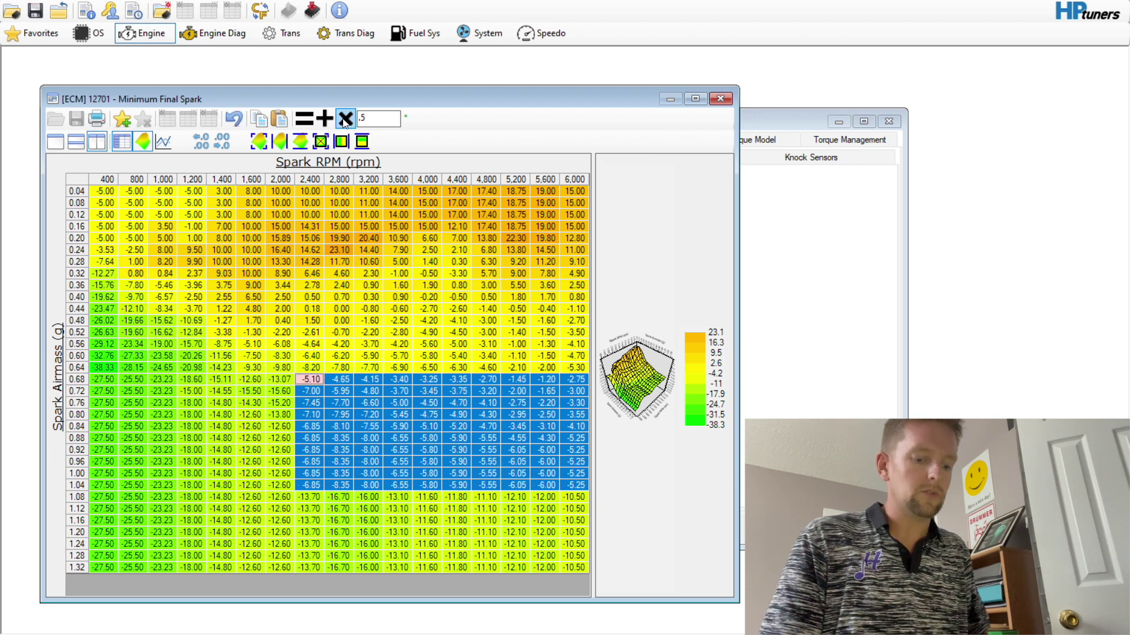
pyautogui.click(448, 343)
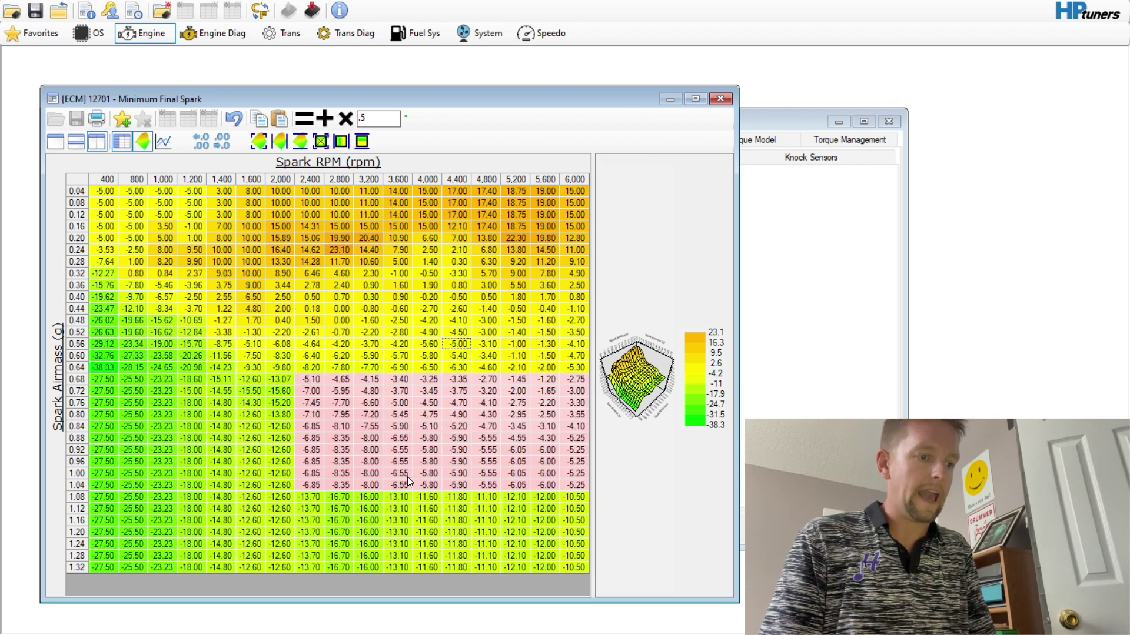
pyautogui.moveTo(309, 320); pyautogui.dragTo(584, 394)
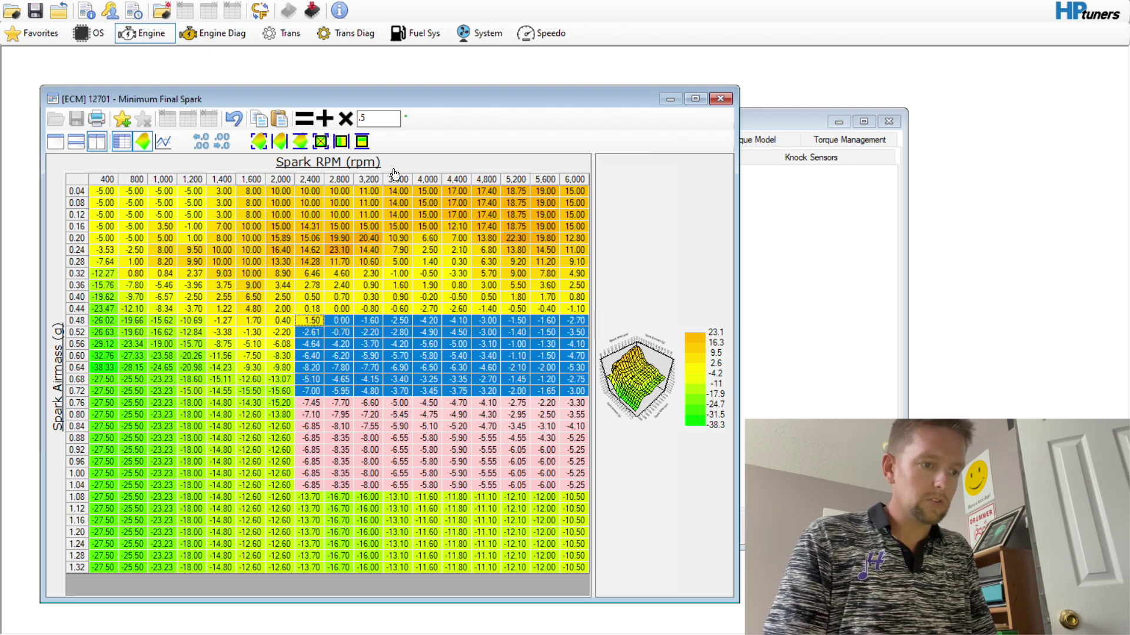
pyautogui.click(361, 141)
pyautogui.click(447, 334)
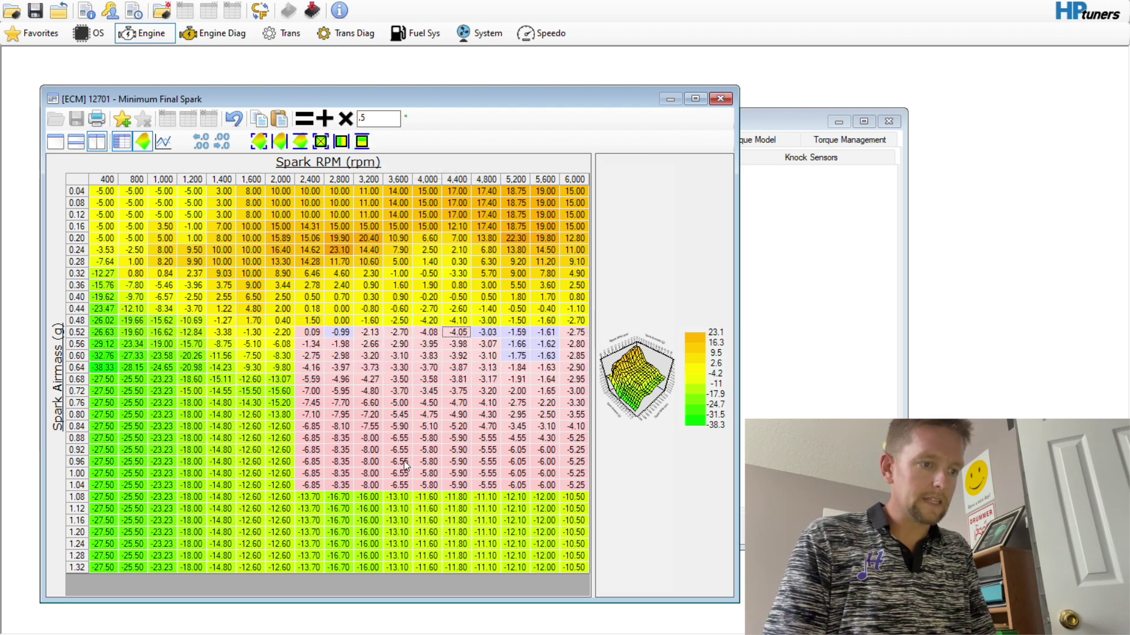
# Step: Trial several block selections, ending on 400–2,000 rpm at 0.28–0.60 g
pyautogui.moveTo(307, 496); pyautogui.dragTo(461, 534)
pyautogui.click(355, 473)
pyautogui.moveTo(304, 460); pyautogui.dragTo(574, 567)
pyautogui.click(402, 512)
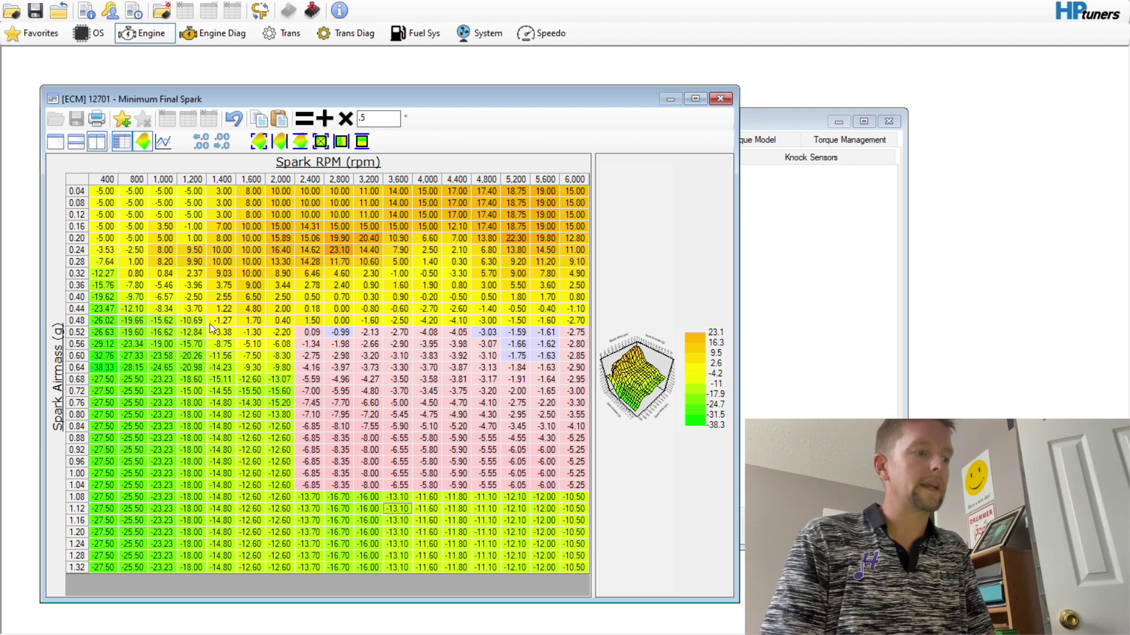
pyautogui.moveTo(153, 261); pyautogui.dragTo(269, 372)
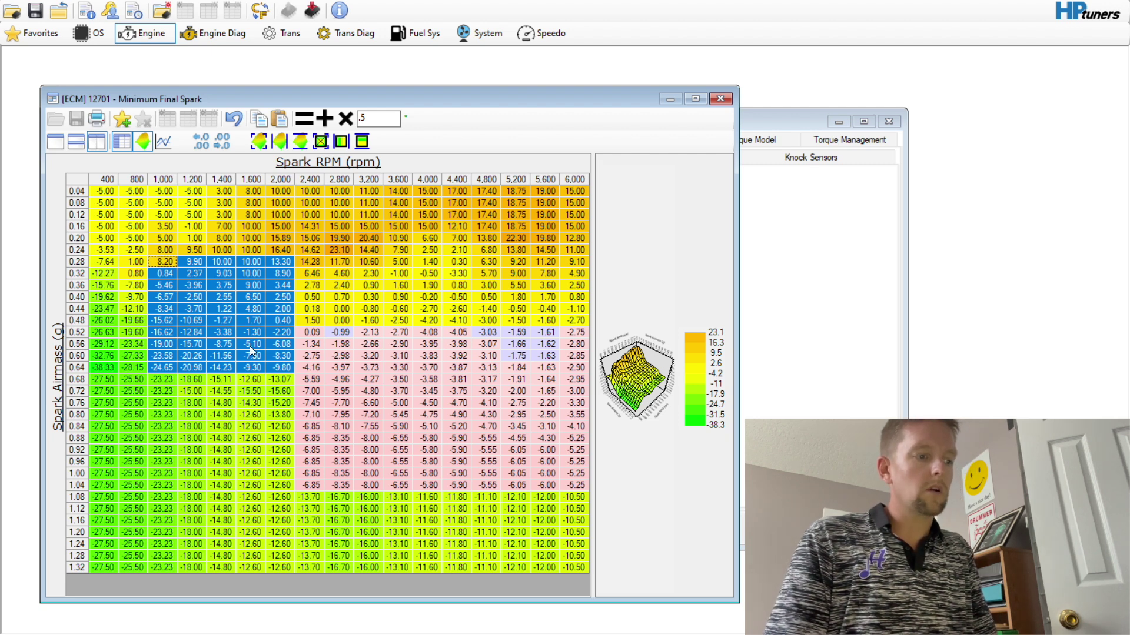
pyautogui.click(207, 321)
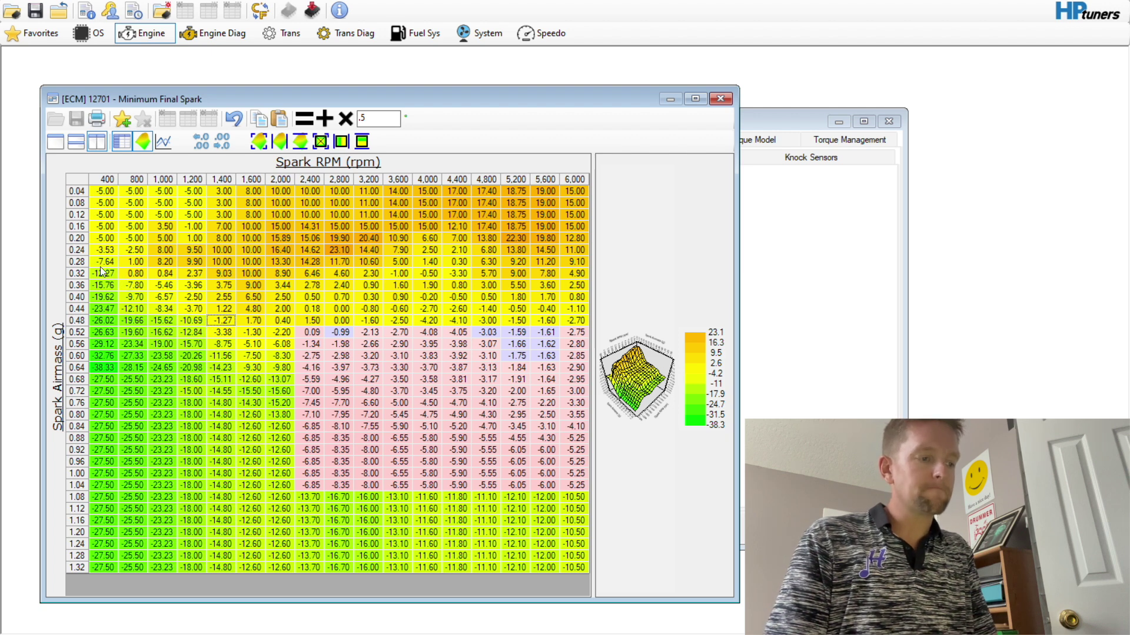
pyautogui.moveTo(100, 267); pyautogui.dragTo(187, 304)
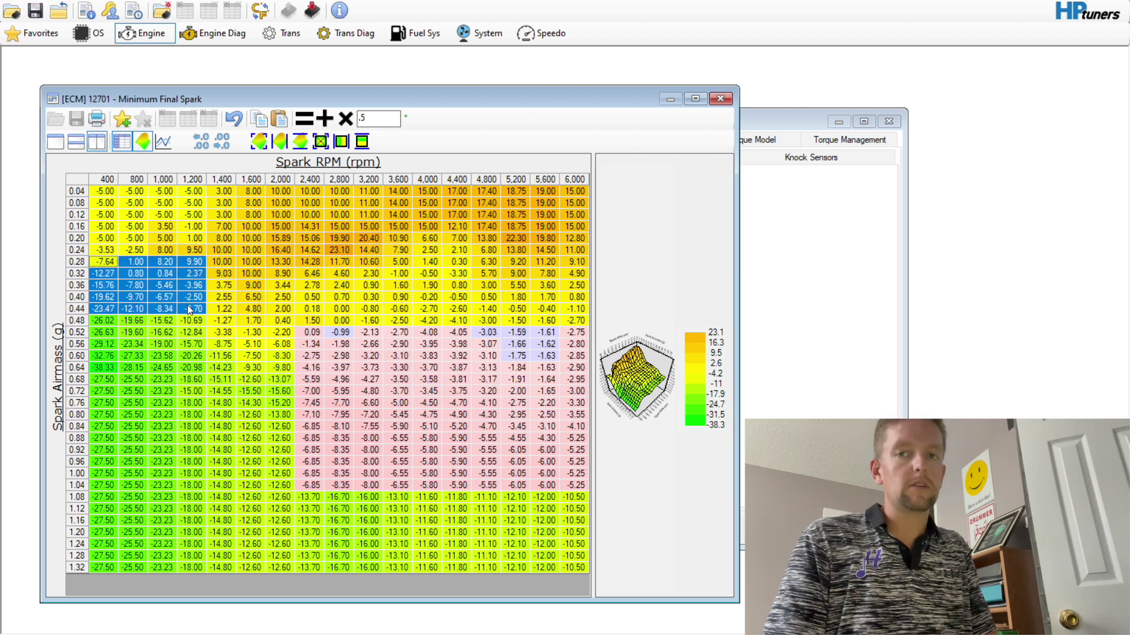
pyautogui.click(192, 305)
pyautogui.moveTo(105, 264); pyautogui.dragTo(283, 355)
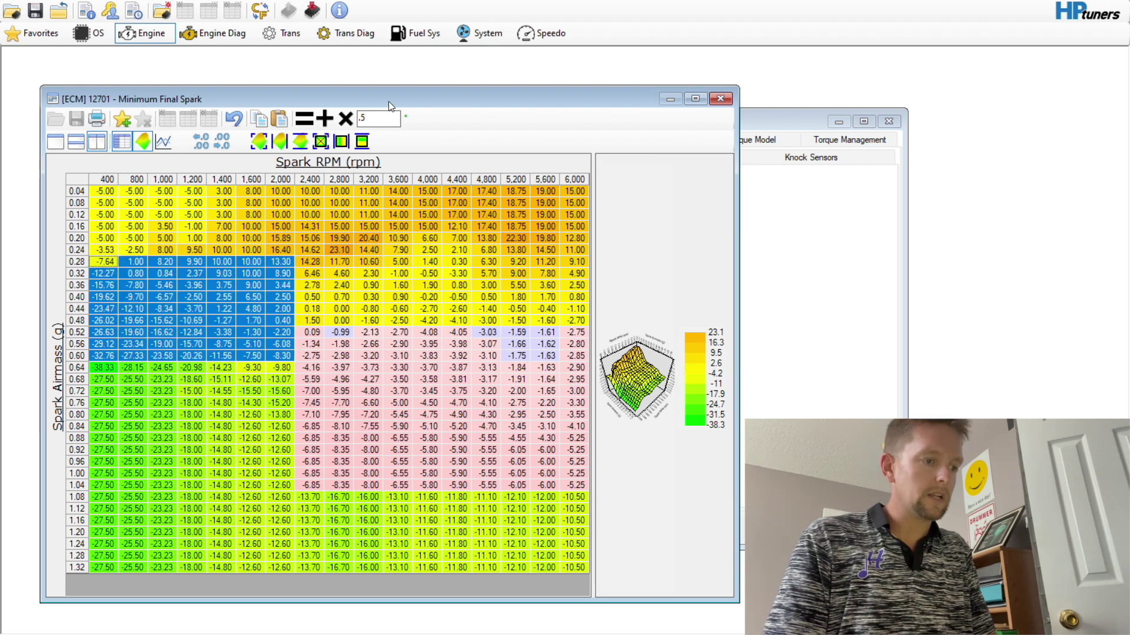
# Step: Try doubling the selected low-airmass cells, then undo it
pyautogui.doubleClick(366, 119)
pyautogui.write('.5')
pyautogui.press('BackSpace')
pyautogui.press('BackSpace')
pyautogui.write('2')
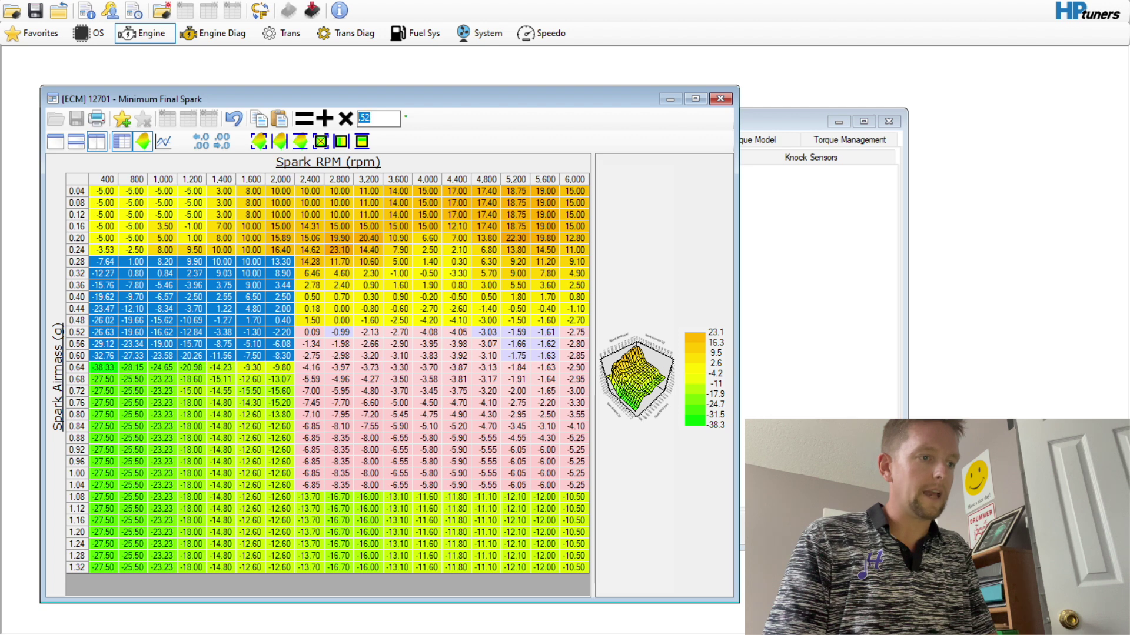
pyautogui.click(346, 119)
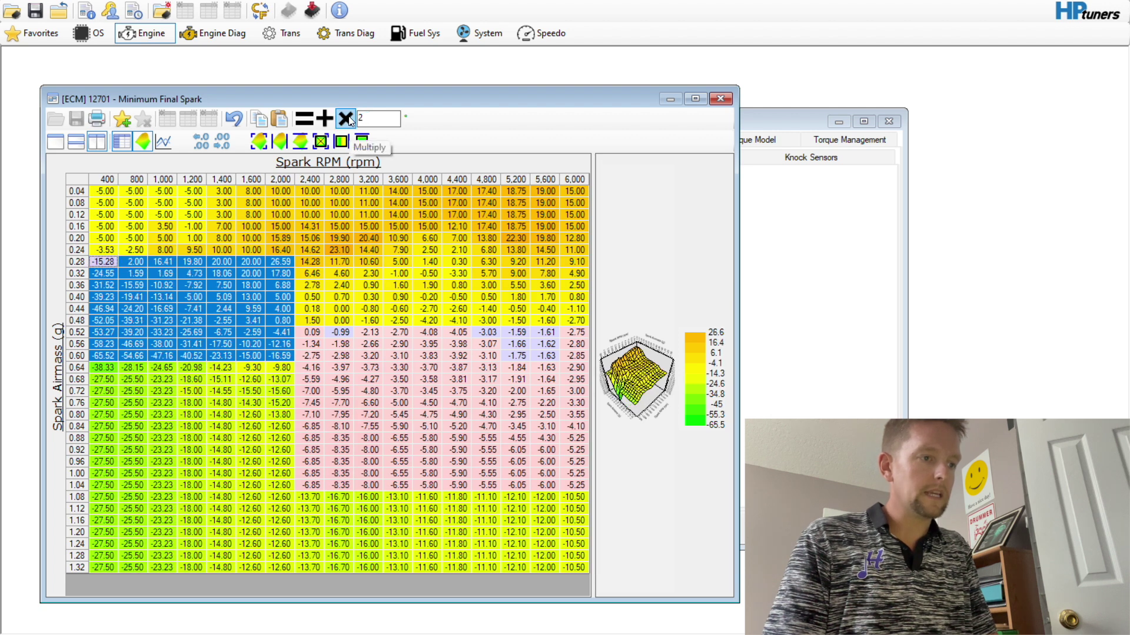
pyautogui.click(233, 119)
pyautogui.click(217, 253)
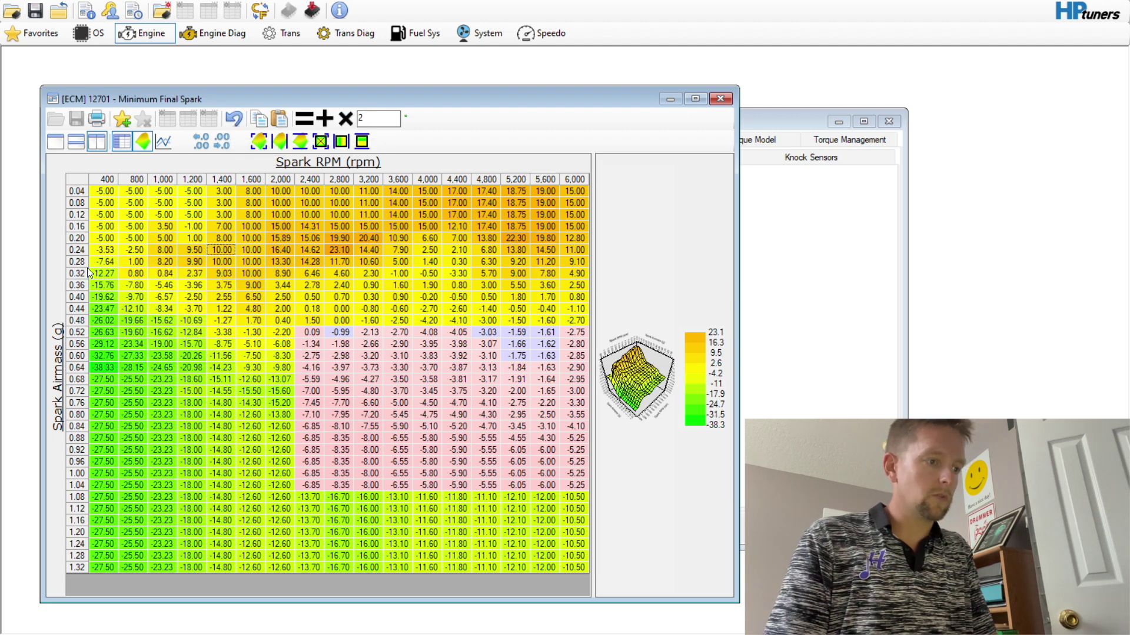
# Step: Set the low-rpm, low-airmass block of cells to 5.00
pyautogui.moveTo(94, 263); pyautogui.dragTo(280, 371)
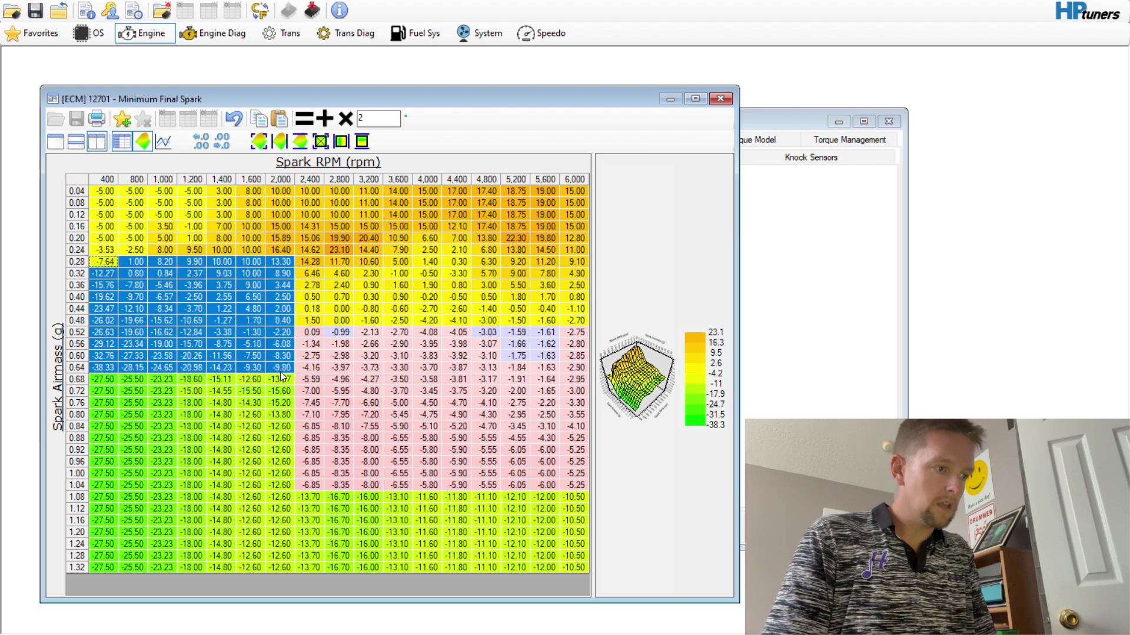
pyautogui.doubleClick(397, 116)
pyautogui.write('5')
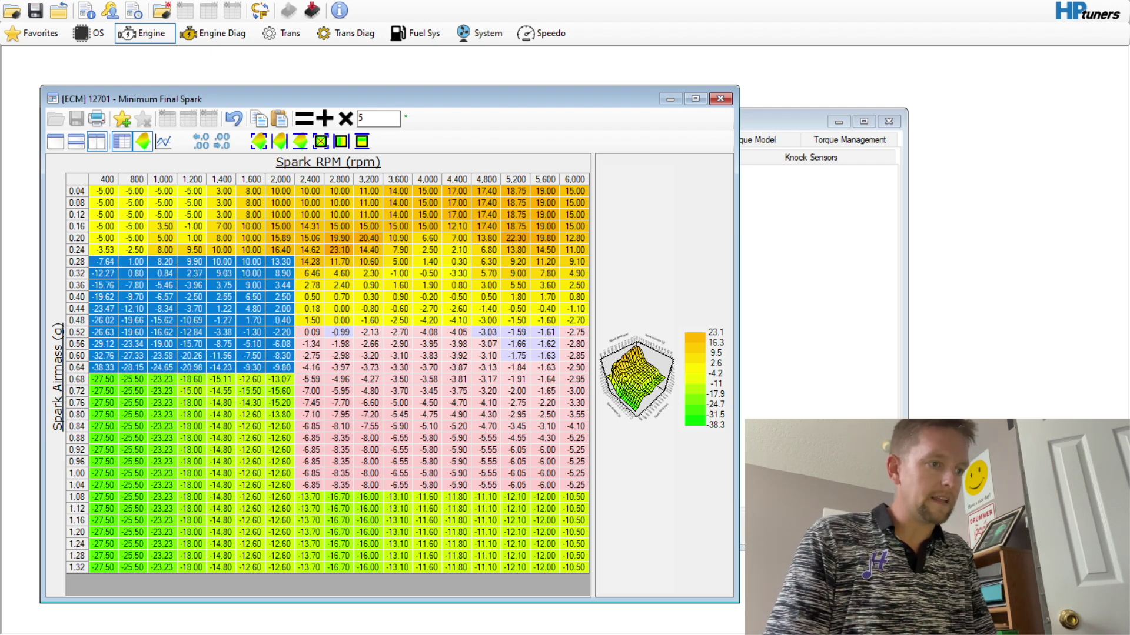
pyautogui.click(305, 119)
pyautogui.click(311, 296)
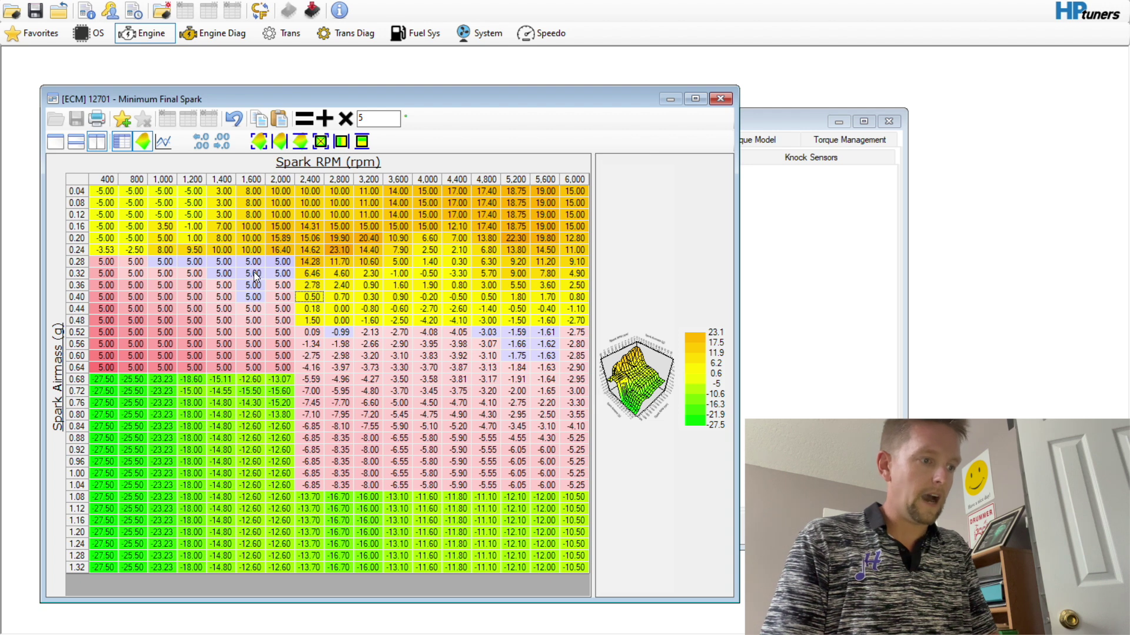
# Step: Interpolate 1,000–2,000 rpm vertically and 1,600–3,200 rpm horizontally across rpm
pyautogui.moveTo(178, 228); pyautogui.dragTo(288, 276)
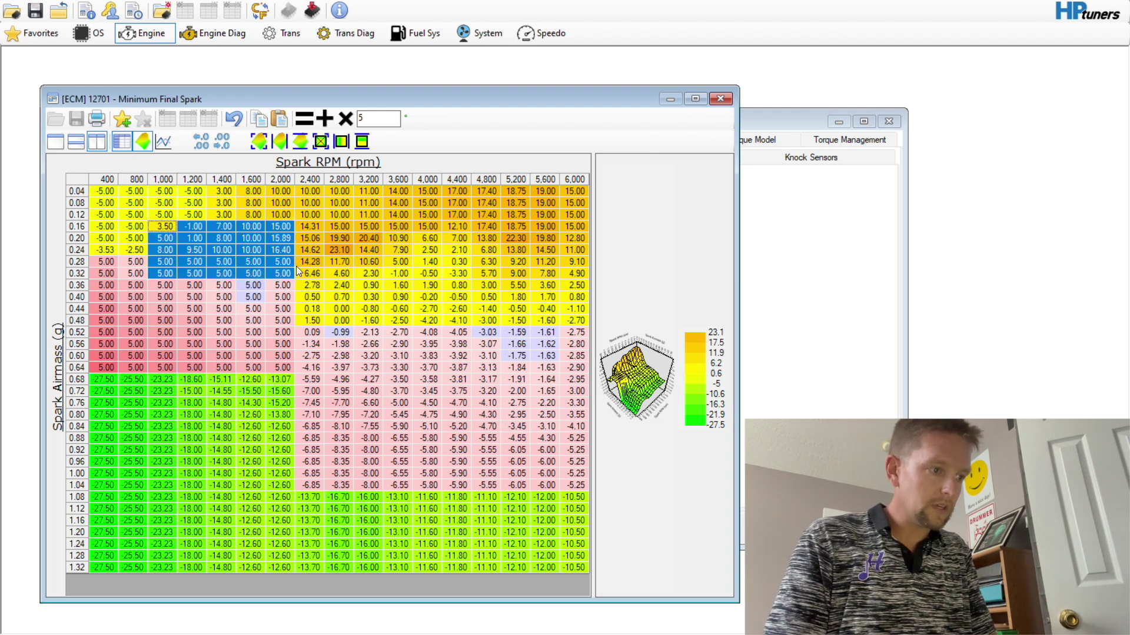
pyautogui.click(362, 141)
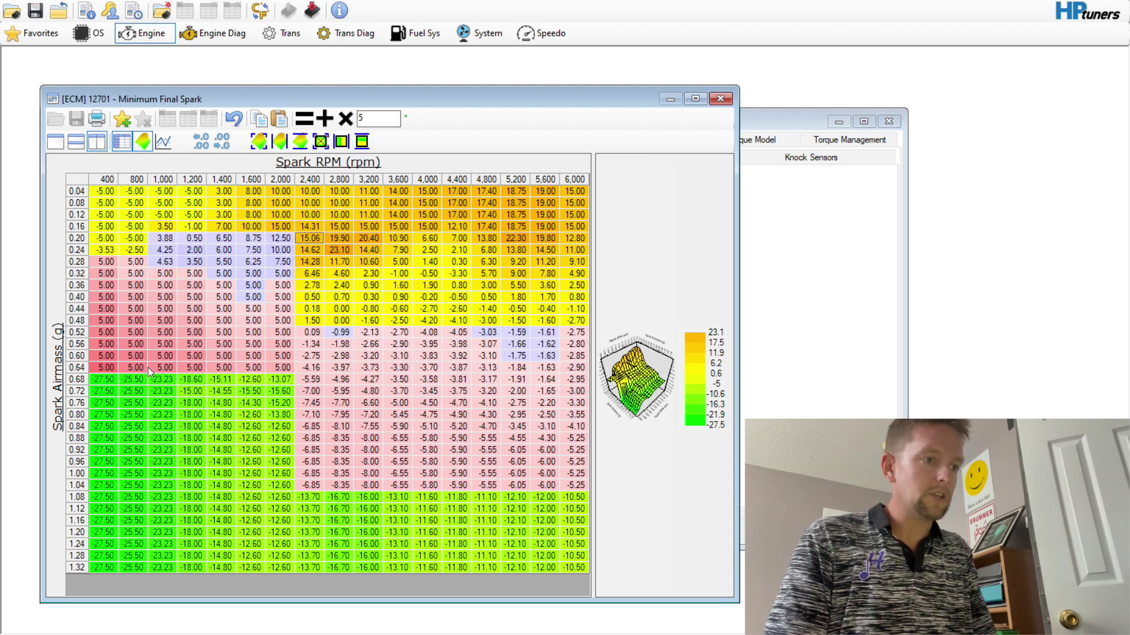
pyautogui.click(252, 313)
pyautogui.moveTo(263, 250); pyautogui.dragTo(371, 320)
pyautogui.click(342, 141)
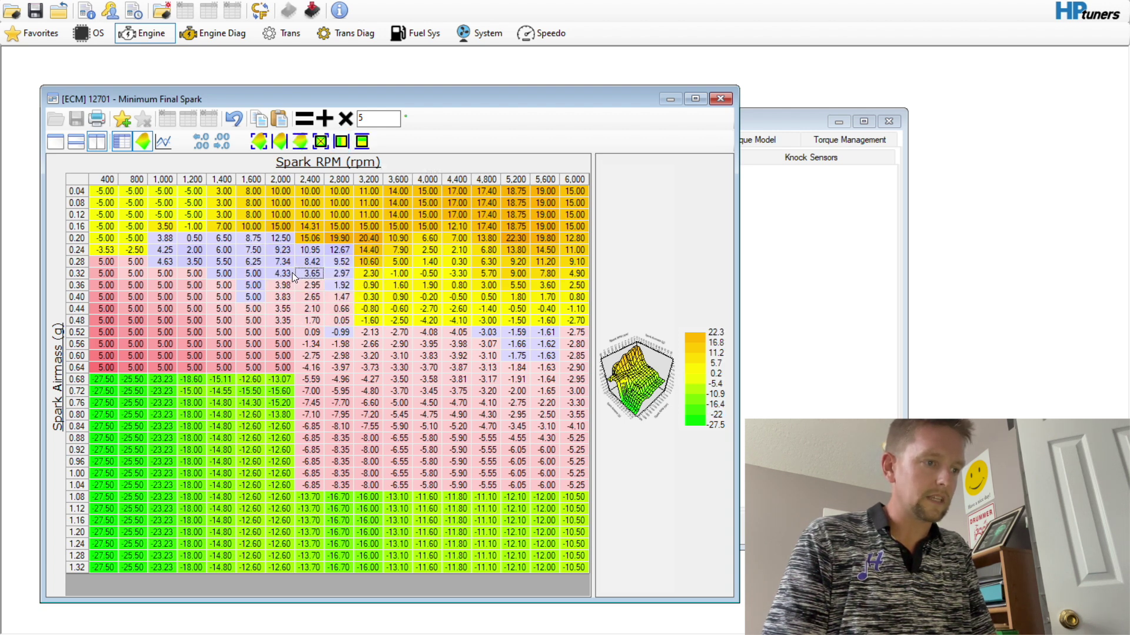
# Step: Smooth the 1,400–3,200 rpm, 0.44–0.68 g block twice
pyautogui.moveTo(235, 308); pyautogui.dragTo(370, 405)
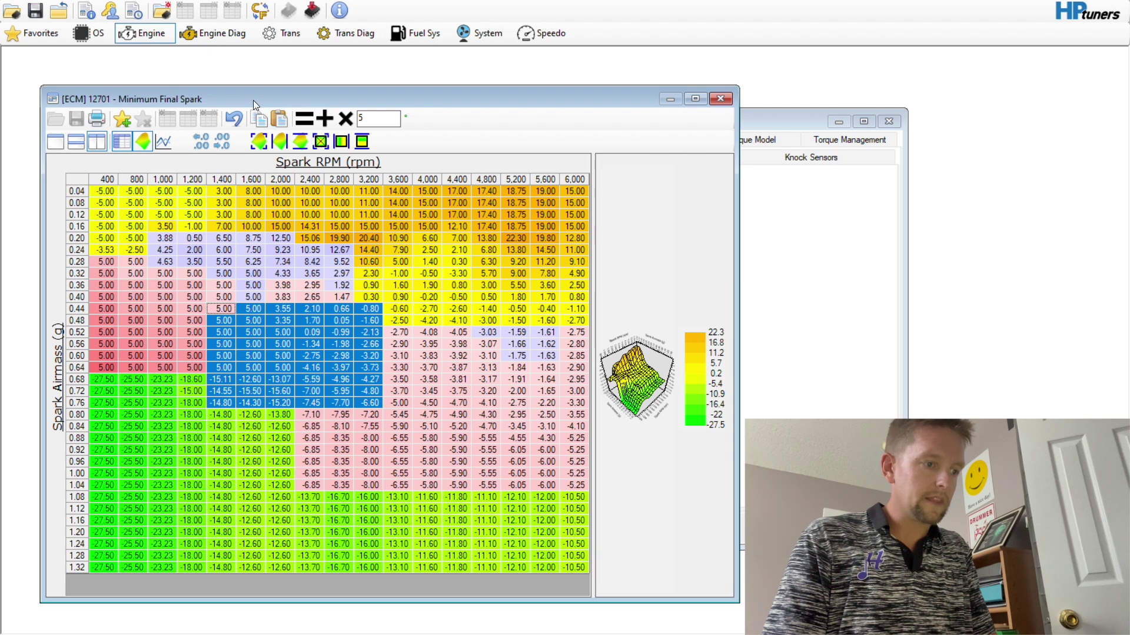
pyautogui.click(259, 142)
pyautogui.click(259, 142)
pyautogui.click(301, 312)
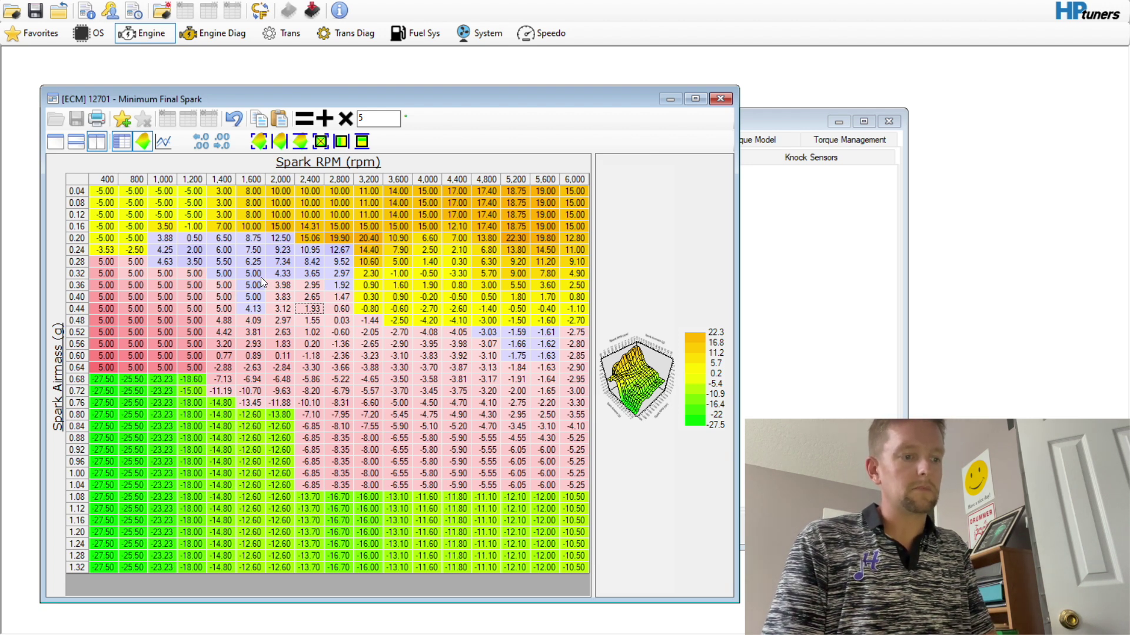
pyautogui.moveTo(224, 262); pyautogui.dragTo(376, 366)
pyautogui.click(352, 354)
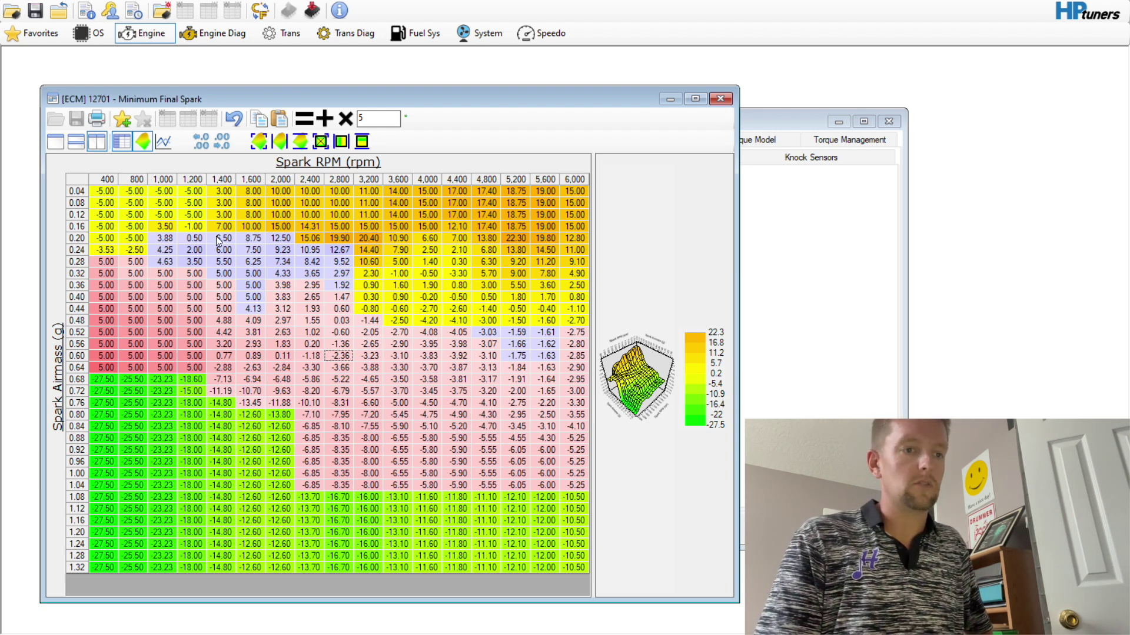
pyautogui.click(163, 226)
pyautogui.moveTo(105, 192); pyautogui.dragTo(209, 286)
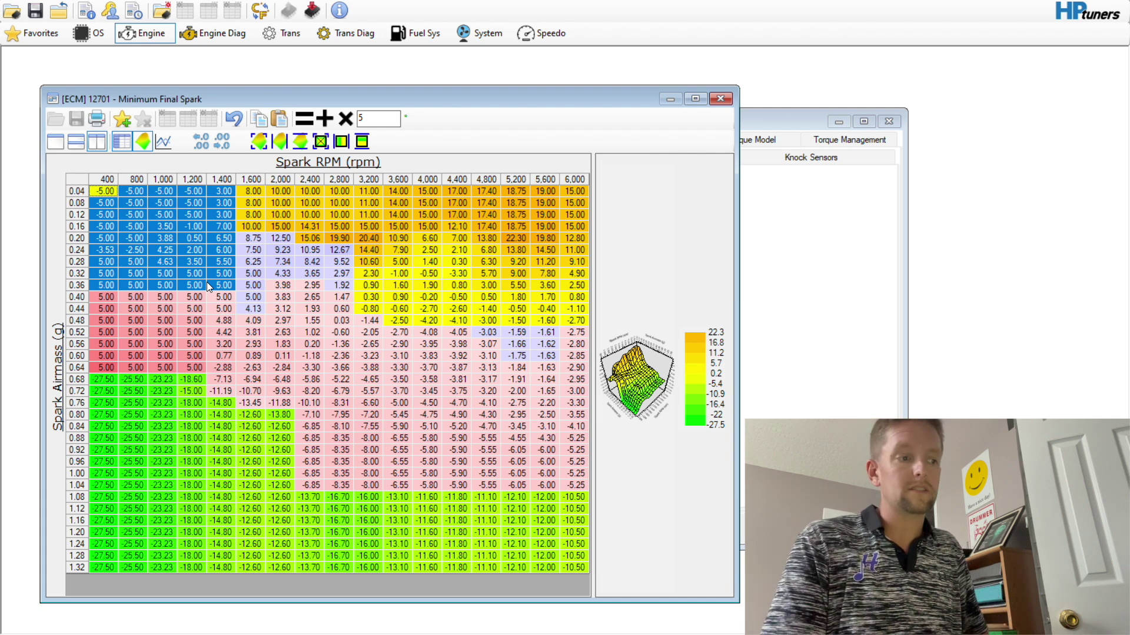
pyautogui.click(208, 285)
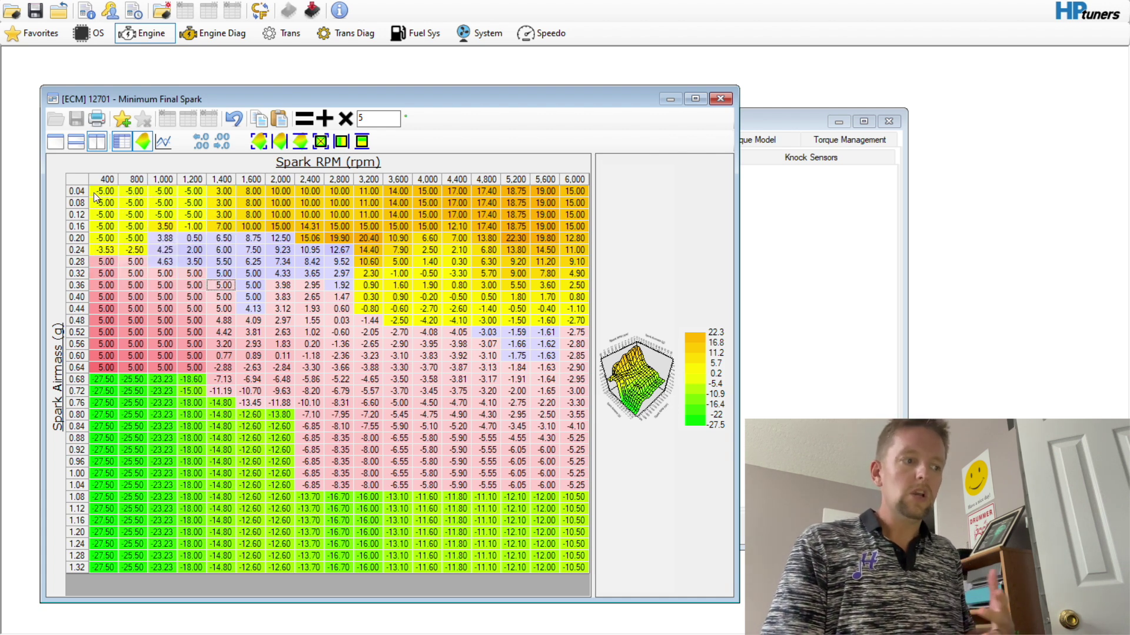
pyautogui.click(120, 248)
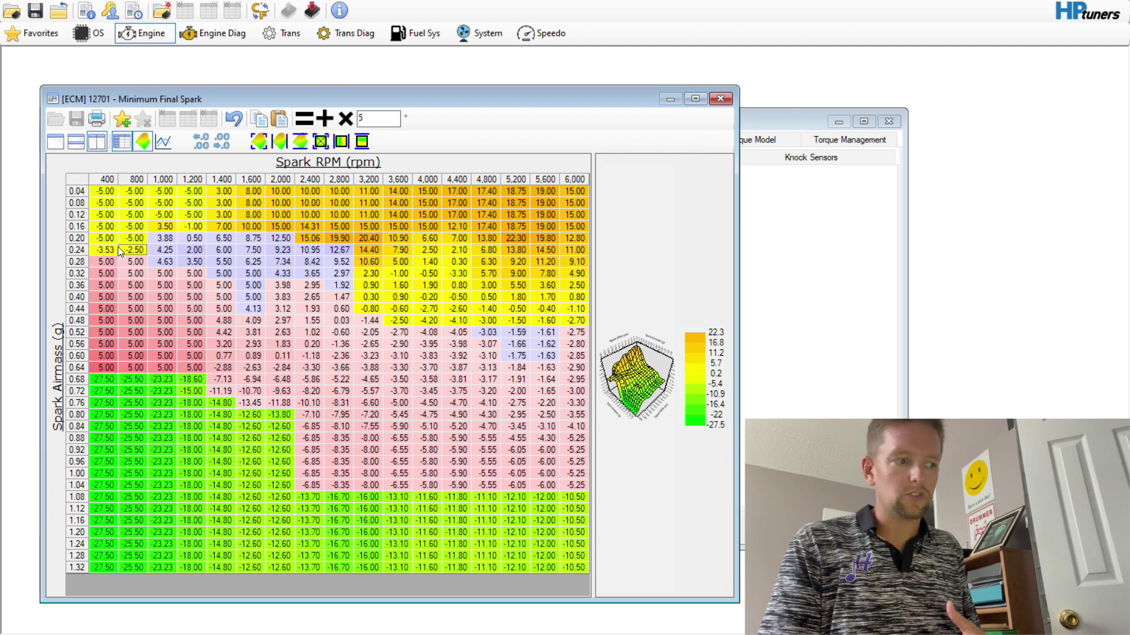
pyautogui.moveTo(104, 262); pyautogui.dragTo(234, 314)
# Step: Undo four earlier edits and set the 400–2,400 rpm low-airmass block to 10.00
pyautogui.click(233, 119)
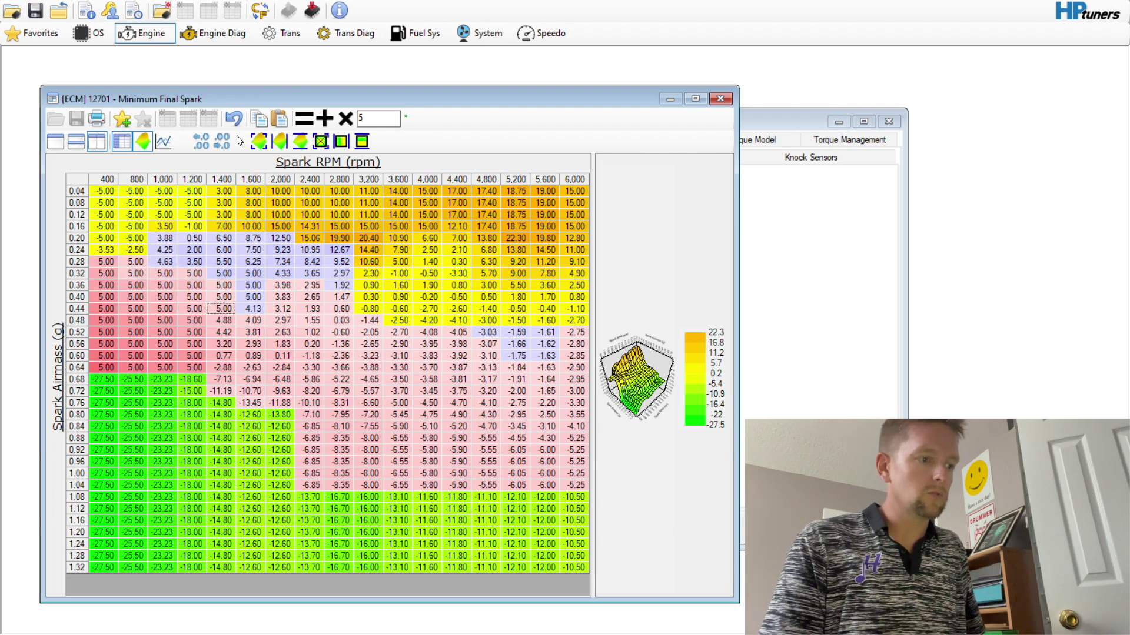
pyautogui.click(234, 120)
pyautogui.click(234, 119)
pyautogui.click(234, 119)
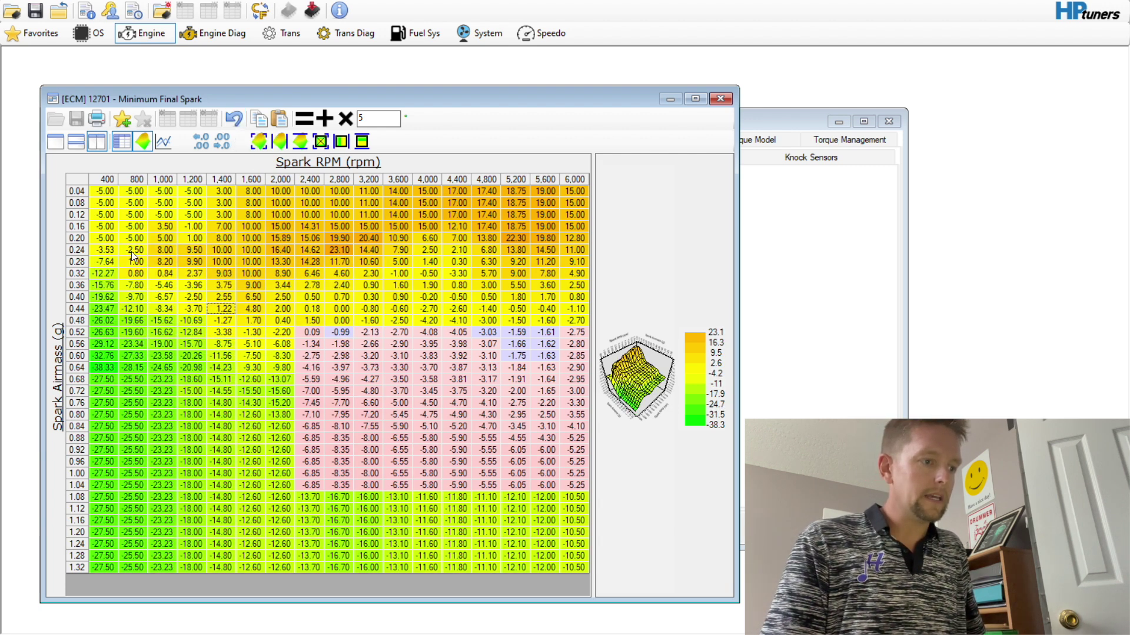
pyautogui.moveTo(104, 249); pyautogui.dragTo(300, 376)
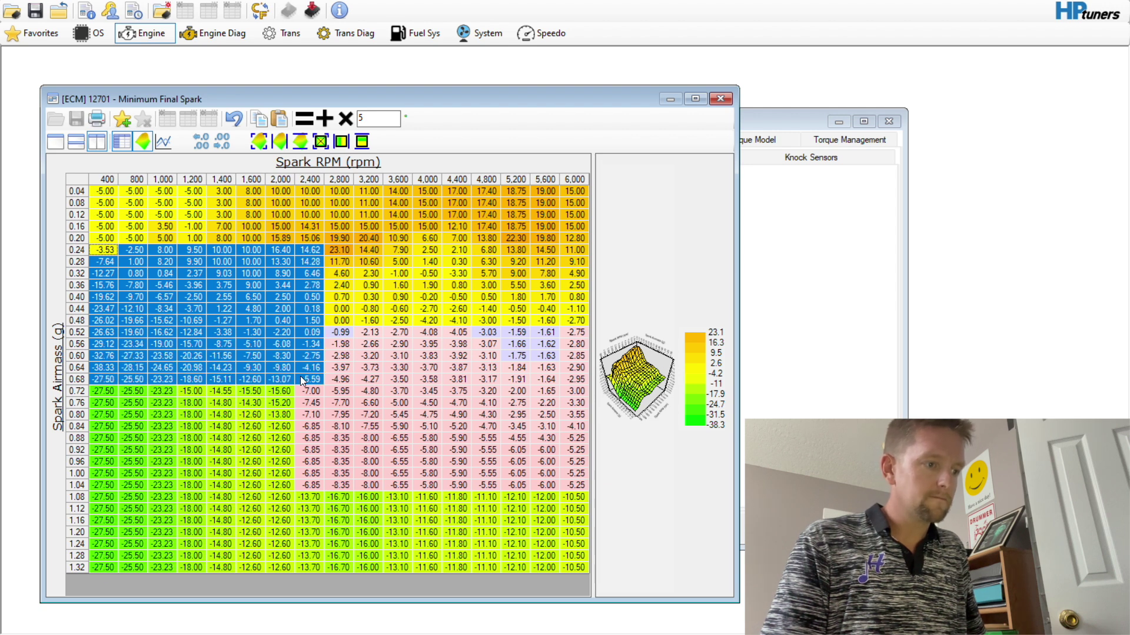
pyautogui.click(324, 120)
pyautogui.write('10')
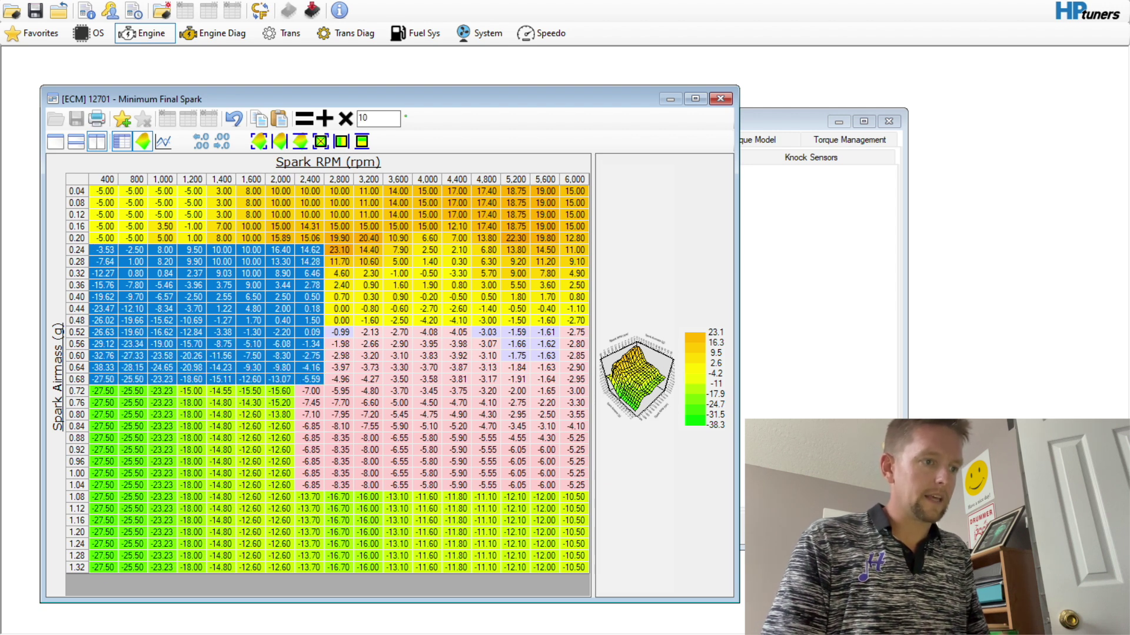
pyautogui.click(304, 118)
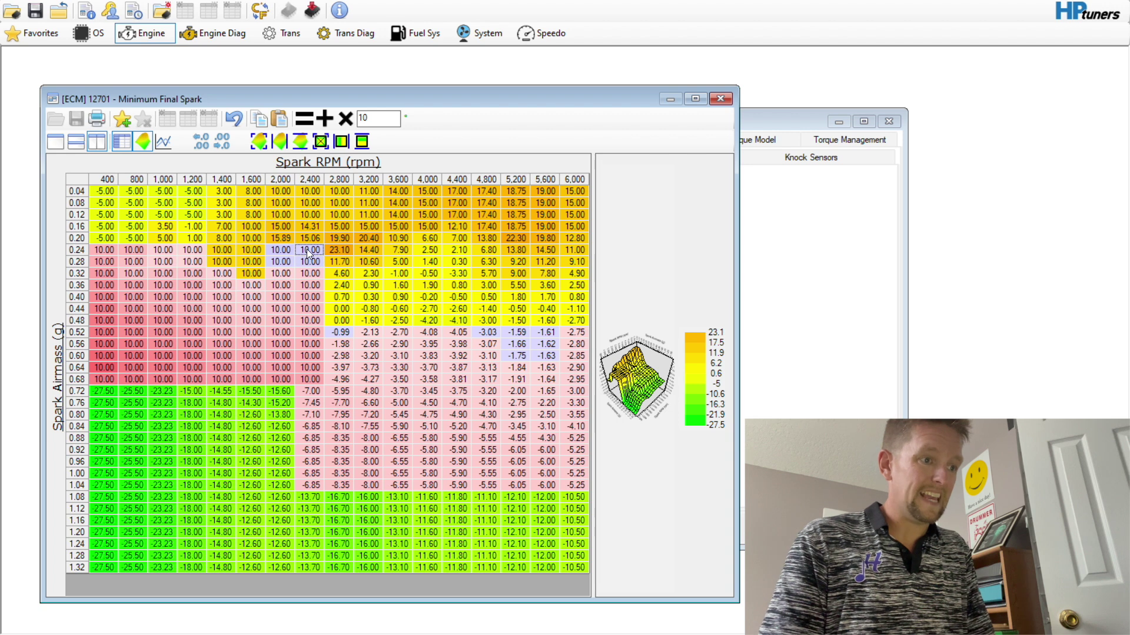
# Step: Smooth the 2,400–3,200 rpm transition and interpolate the 0.68–0.84 g rows vertically
pyautogui.moveTo(310, 250); pyautogui.dragTo(389, 320)
pyautogui.click(341, 141)
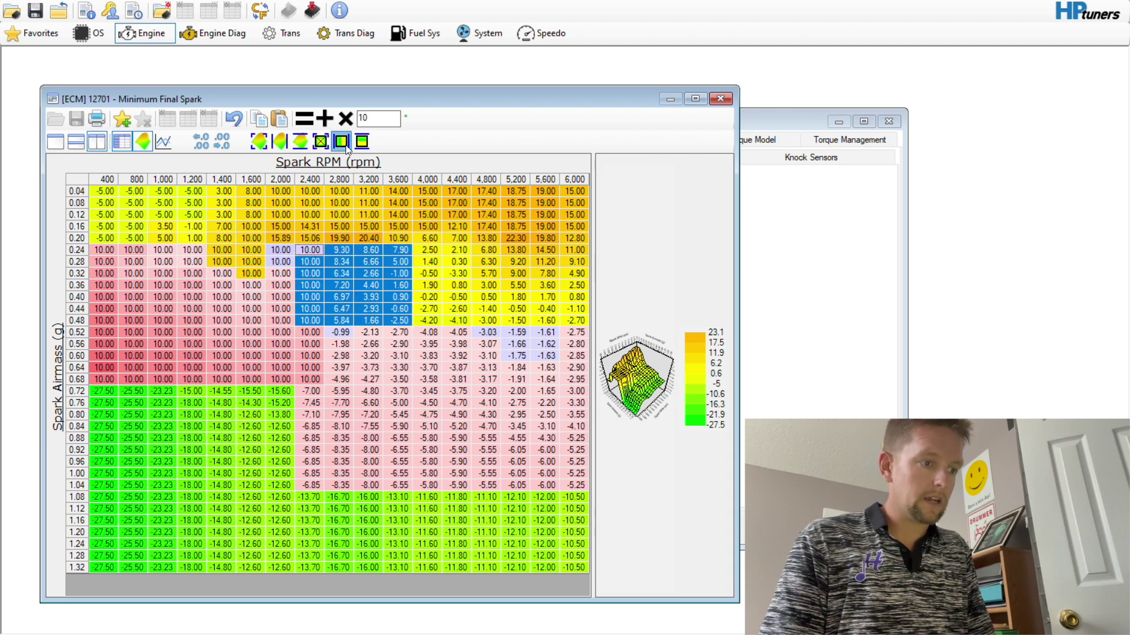
pyautogui.click(305, 309)
pyautogui.moveTo(306, 310); pyautogui.dragTo(291, 314)
pyautogui.moveTo(114, 382); pyautogui.dragTo(279, 444)
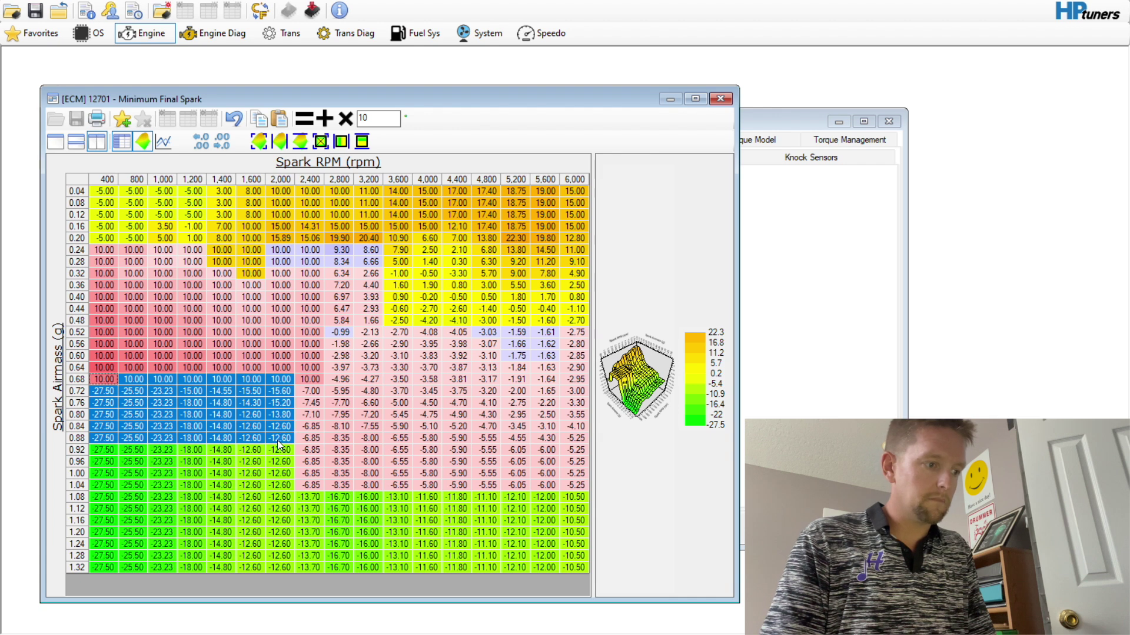
pyautogui.click(361, 141)
pyautogui.click(203, 441)
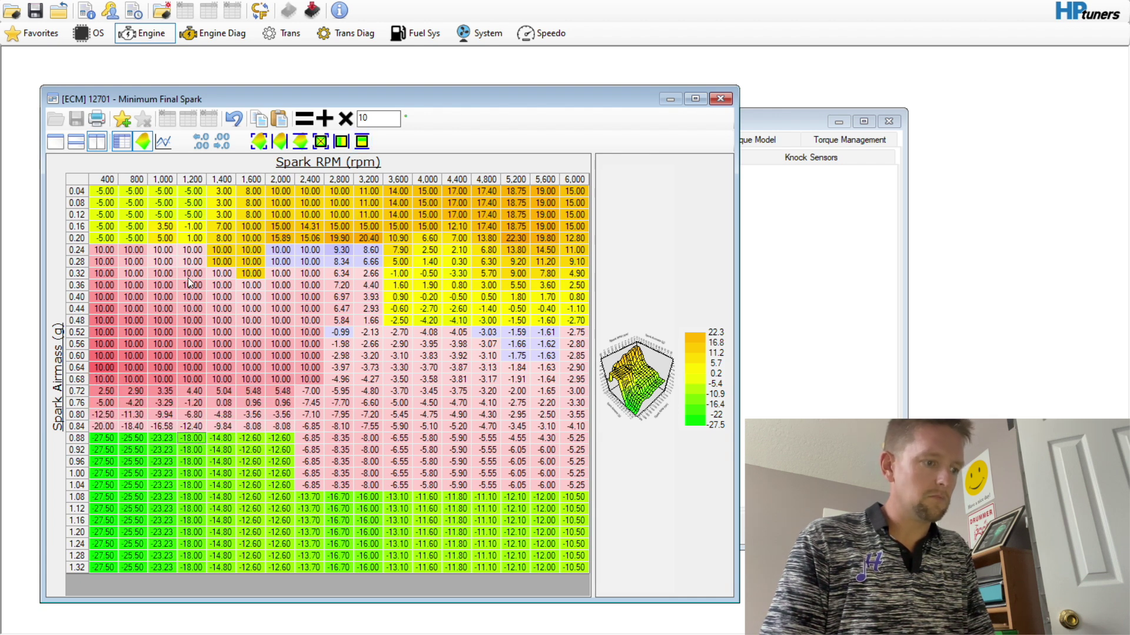
# Step: Interpolate the 1,000–4,000 rpm, 0.16–0.80 g block and resize the 3D graph
pyautogui.moveTo(164, 231); pyautogui.dragTo(427, 415)
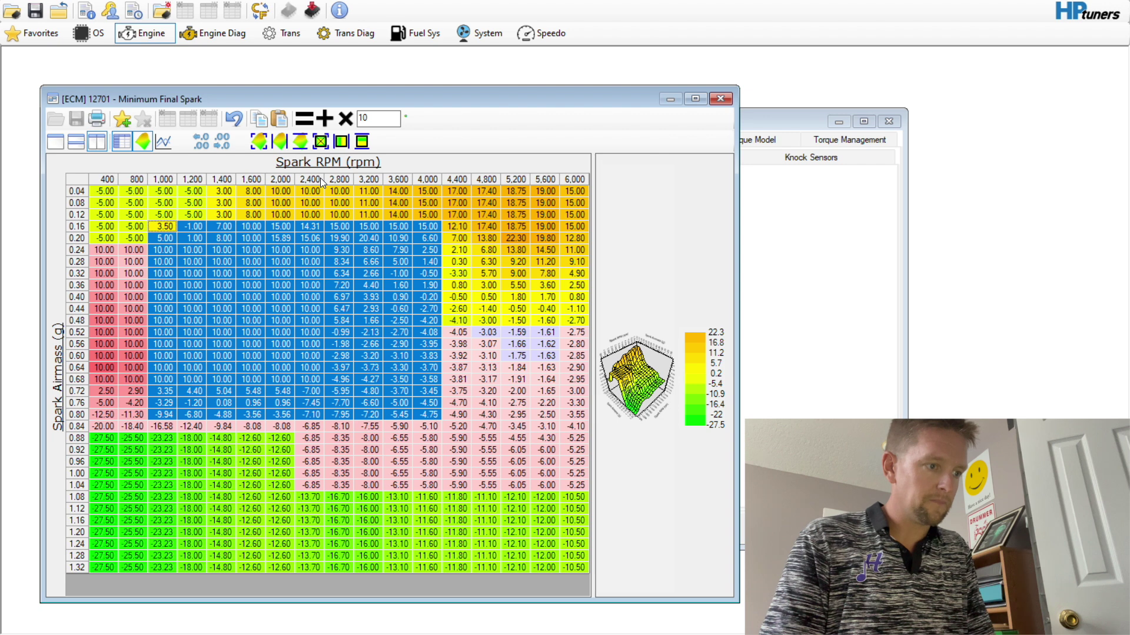
pyautogui.click(263, 144)
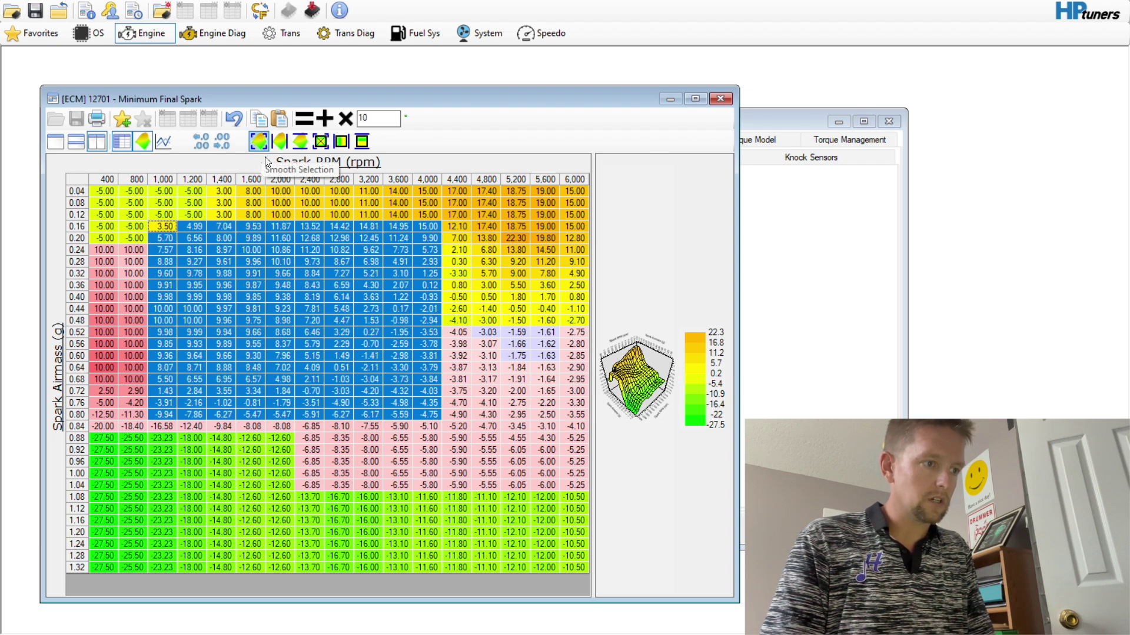
pyautogui.click(307, 310)
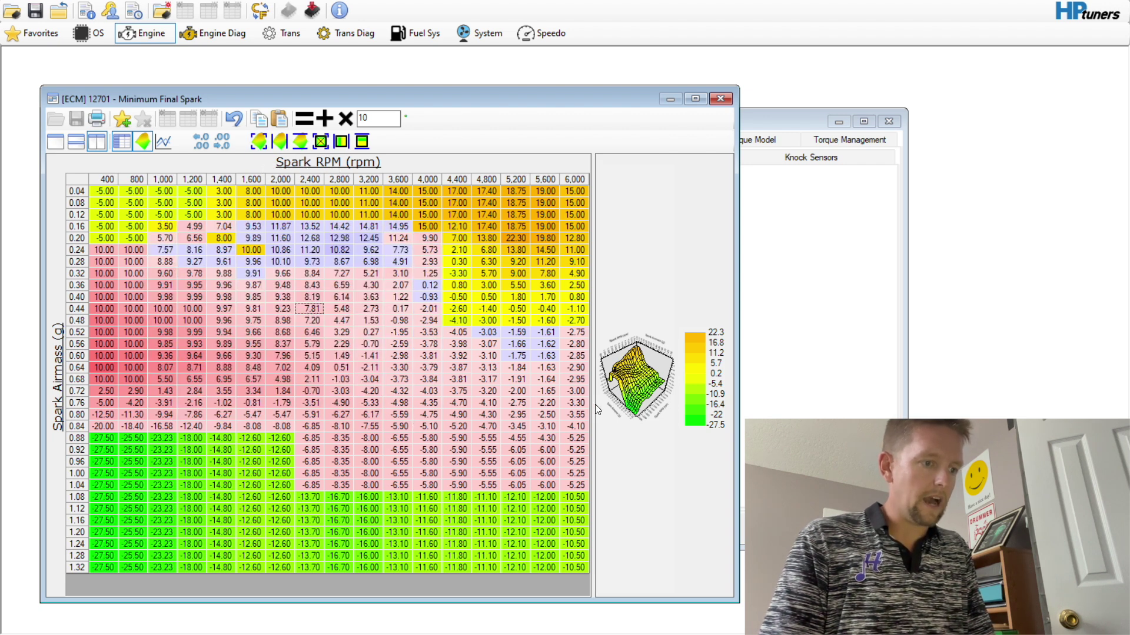
pyautogui.moveTo(594, 405); pyautogui.dragTo(473, 404)
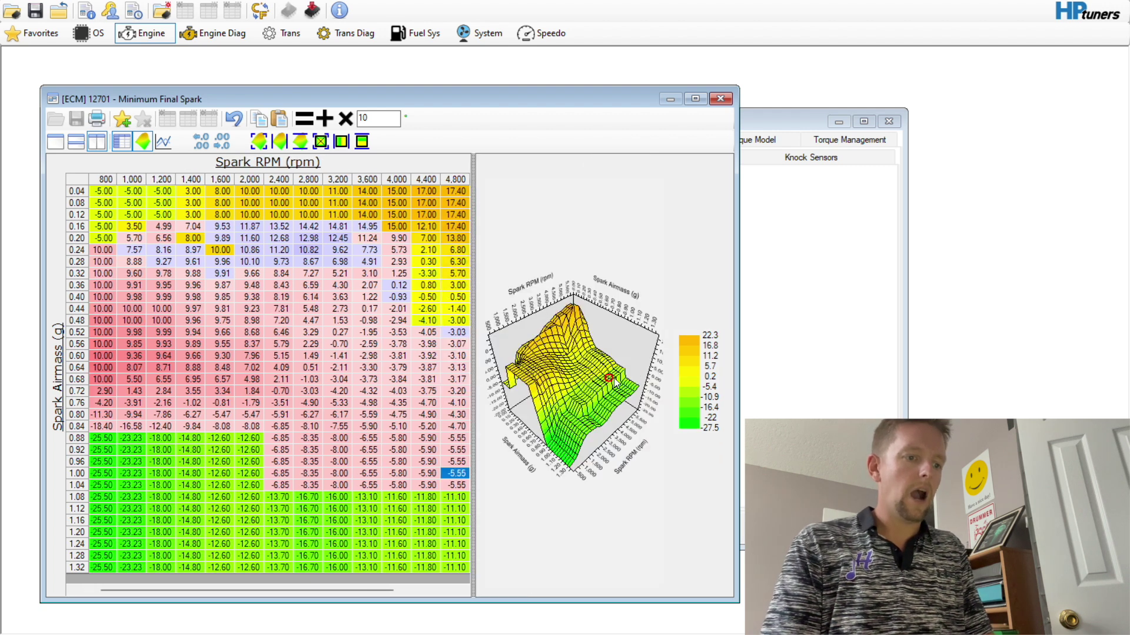
pyautogui.click(541, 339)
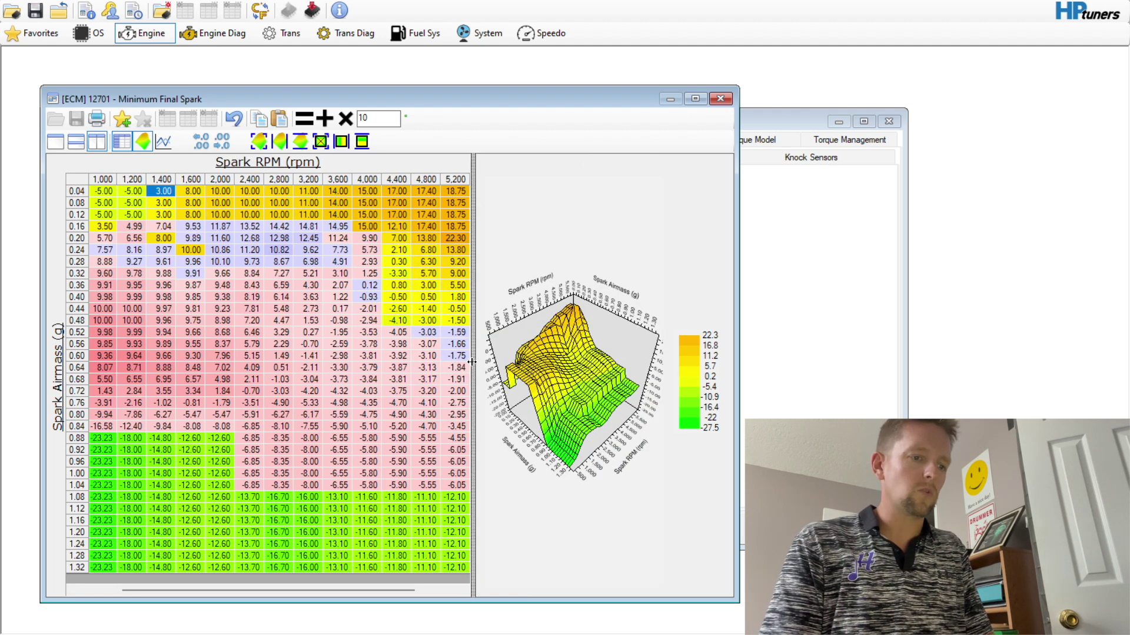
pyautogui.moveTo(472, 362); pyautogui.dragTo(633, 361)
# Step: Close the table without saving and open the 2011 Tahoe 5.3 Stock File
pyautogui.click(720, 99)
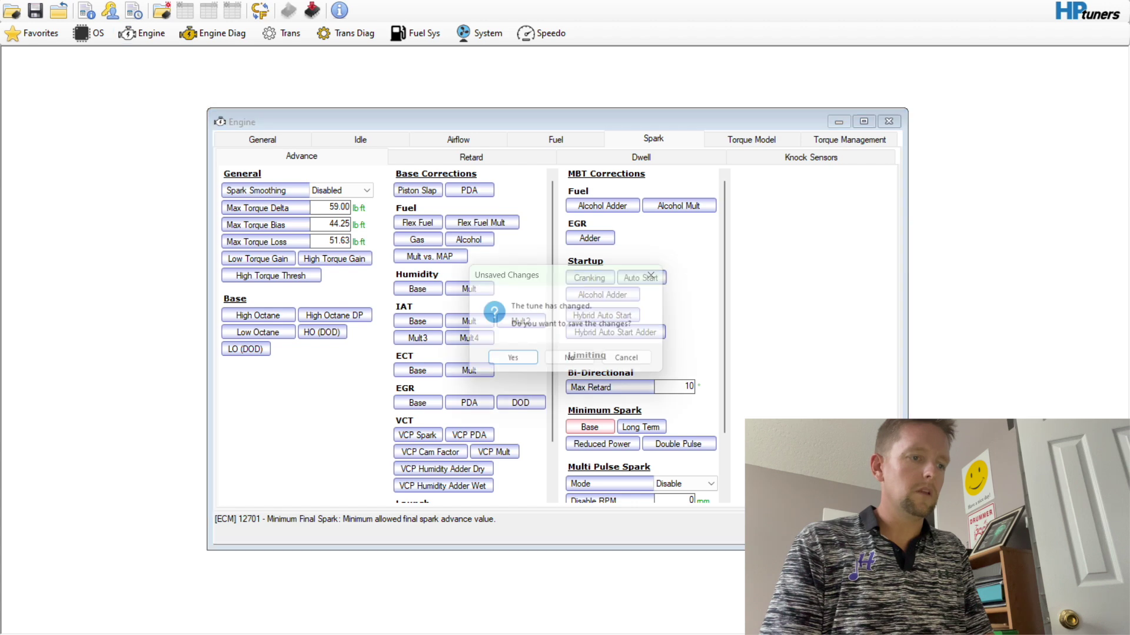
pyautogui.click(589, 358)
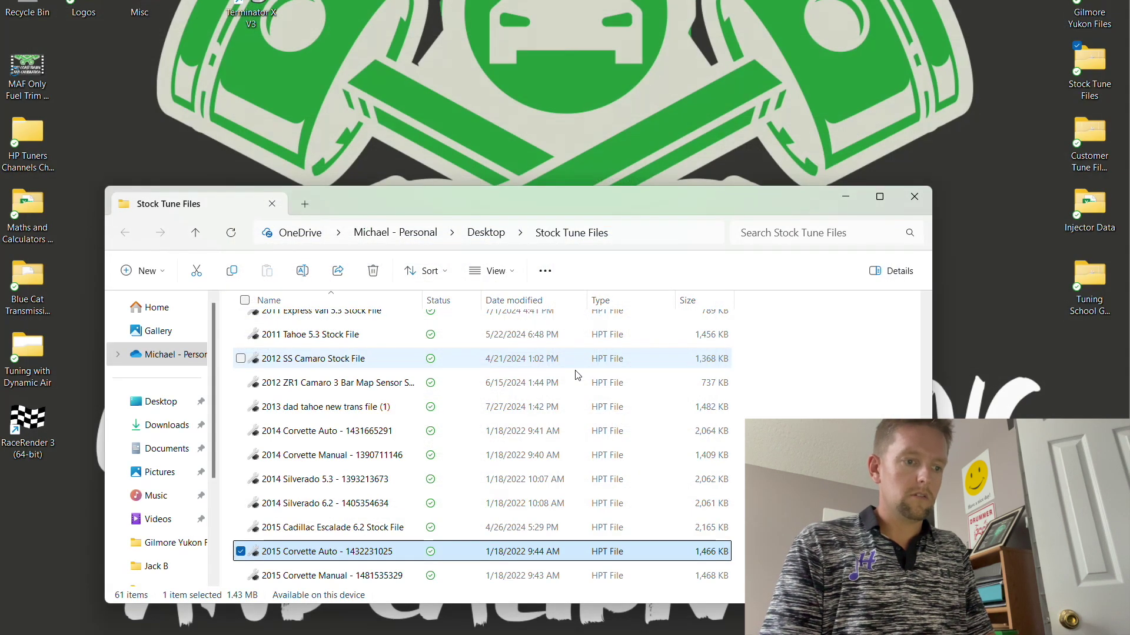
pyautogui.click(344, 336)
pyautogui.doubleClick(344, 337)
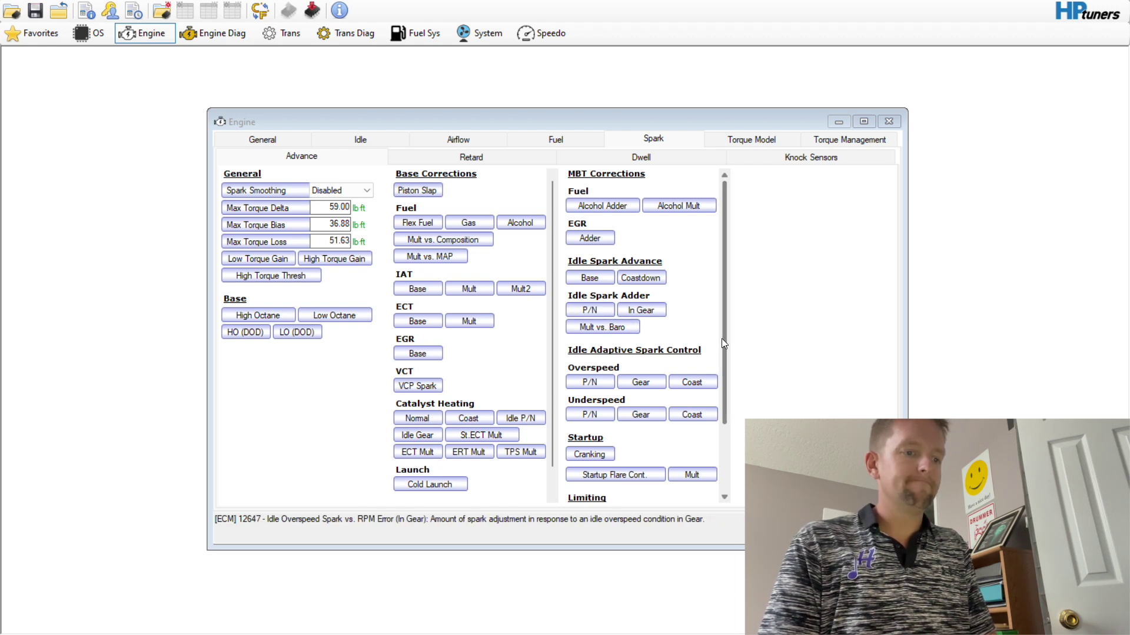
# Step: Open the minimum spark base table and add 10 to the 256–3,072 rpm, 0.32–0.76 g cells
pyautogui.moveTo(721, 337); pyautogui.dragTo(724, 404)
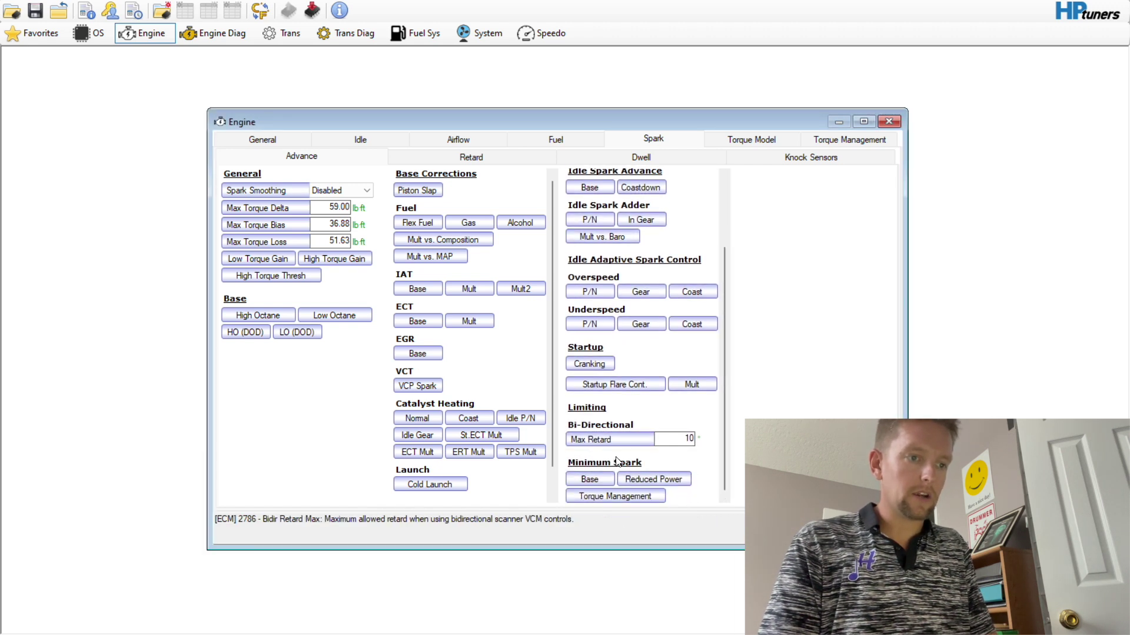
pyautogui.click(583, 485)
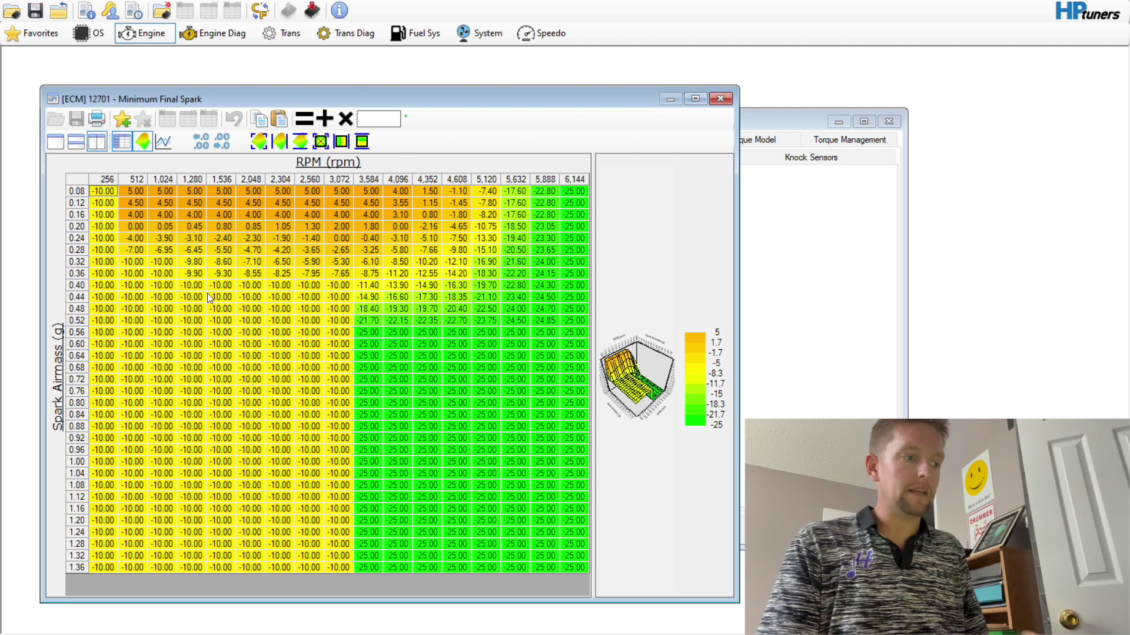
pyautogui.moveTo(111, 261); pyautogui.dragTo(344, 390)
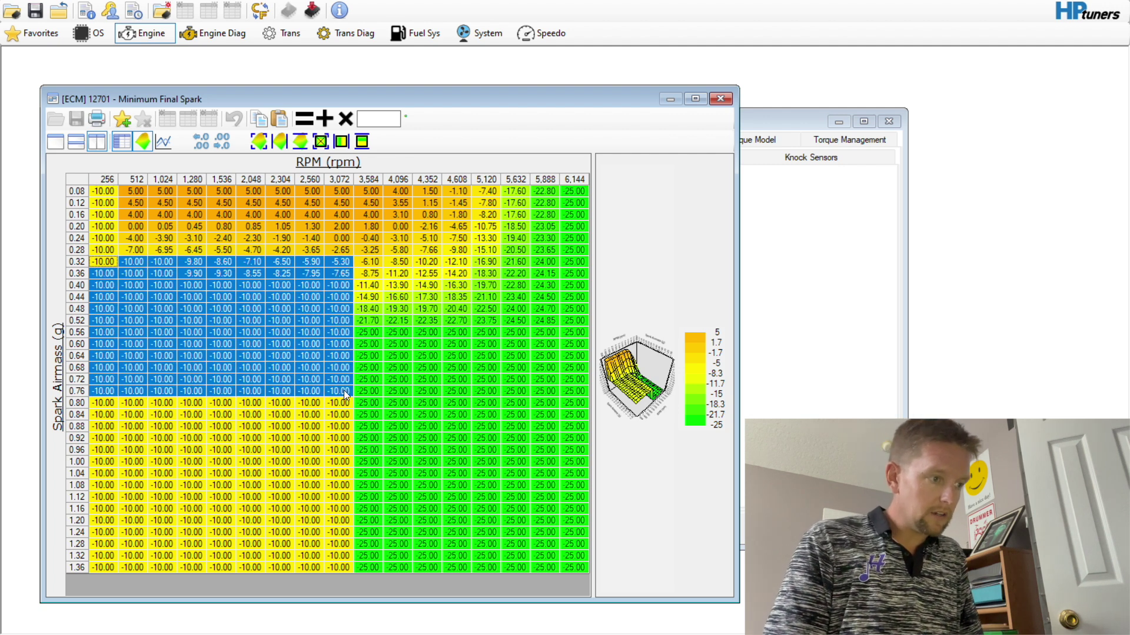
pyautogui.click(383, 118)
pyautogui.write('10')
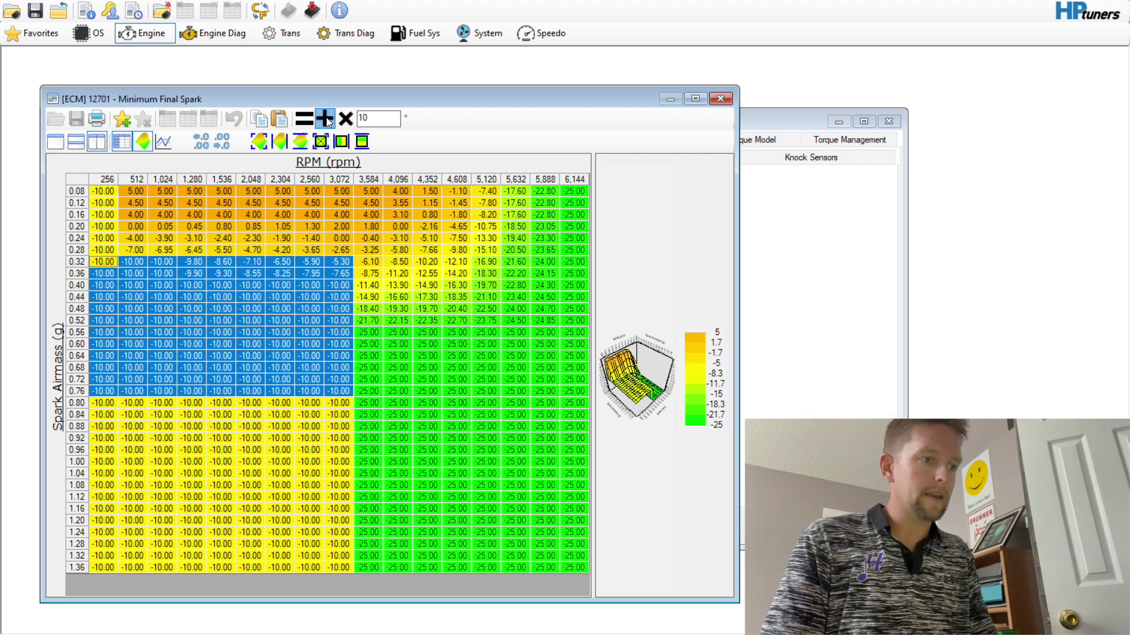
pyautogui.click(324, 119)
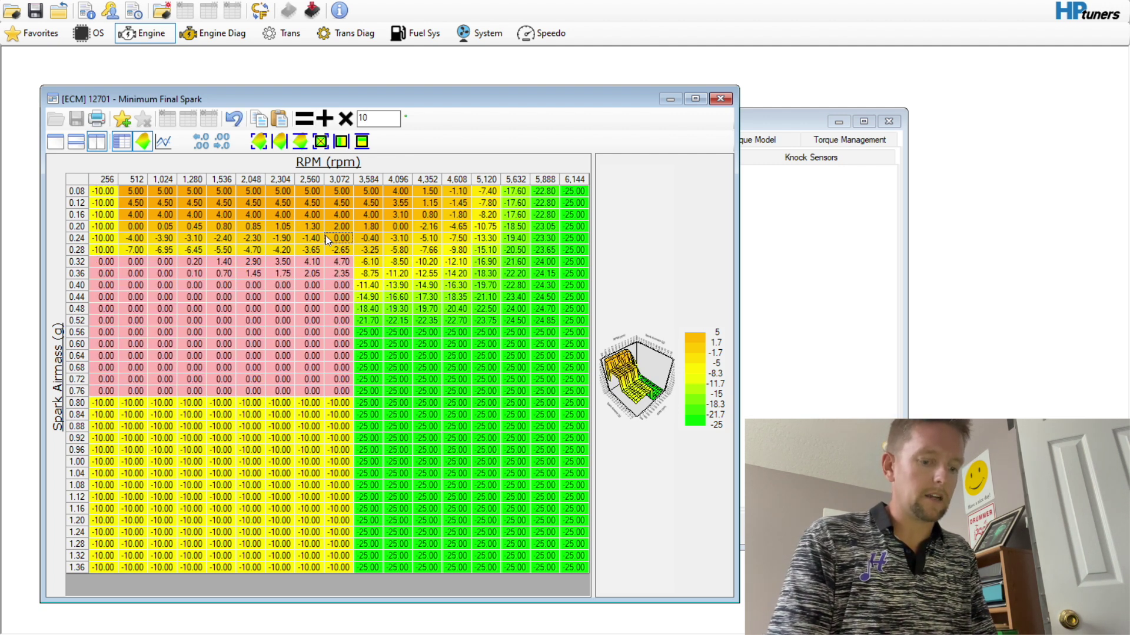
pyautogui.click(324, 119)
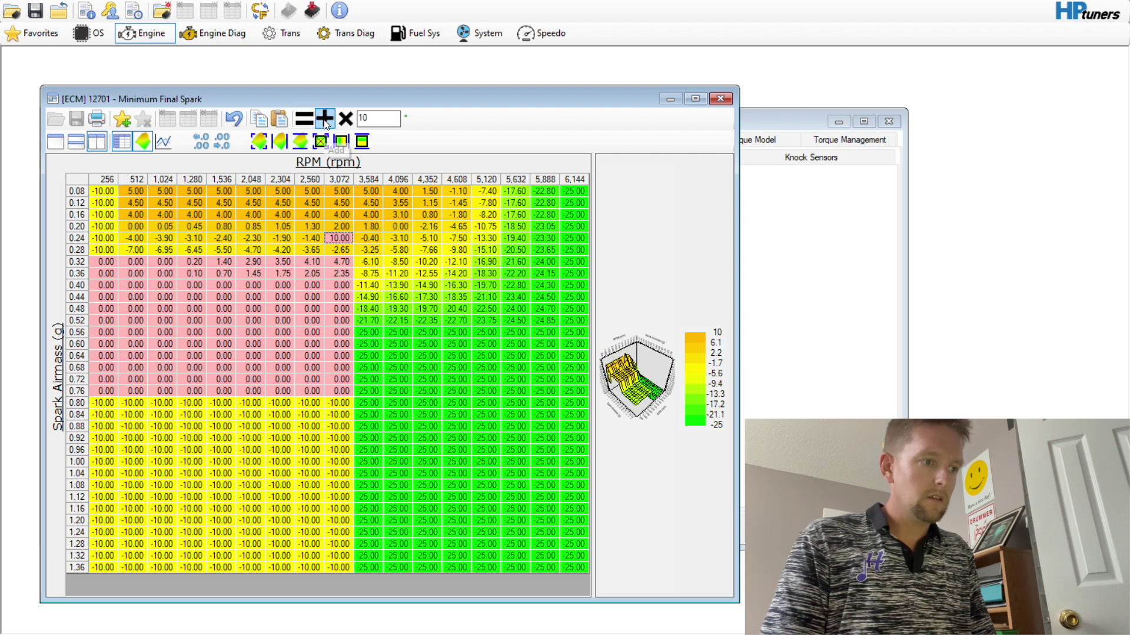
pyautogui.click(233, 120)
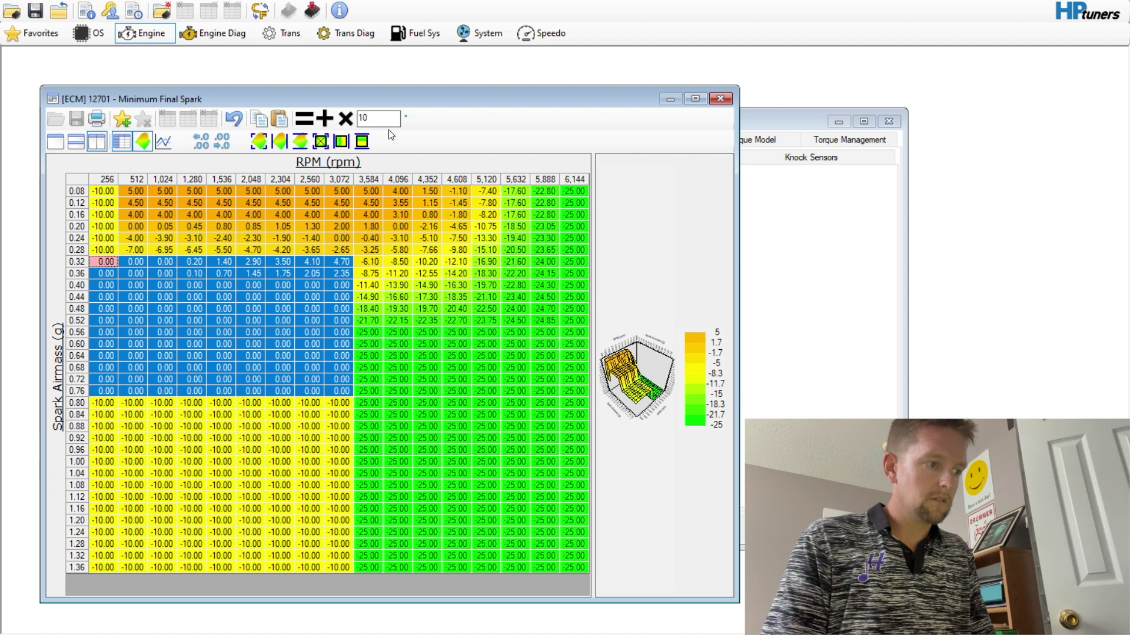
pyautogui.click(324, 119)
pyautogui.click(320, 302)
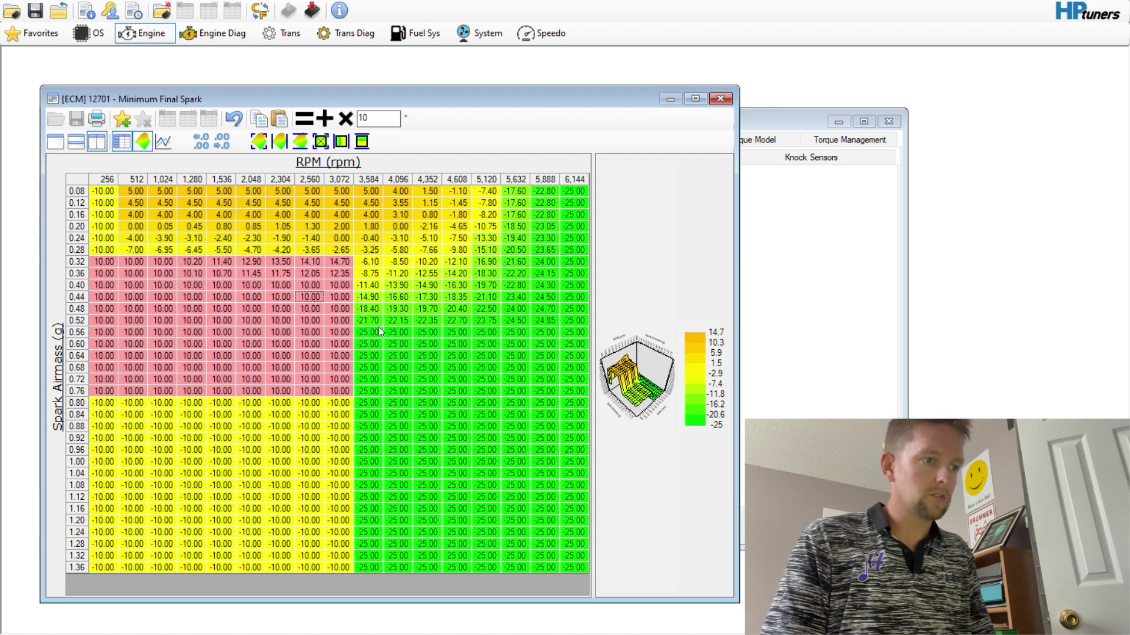
# Step: Set the 3,584–6,144 rpm, 0.48–0.84 g cells to -5
pyautogui.moveTo(352, 310); pyautogui.dragTo(566, 481)
pyautogui.press('Escape')
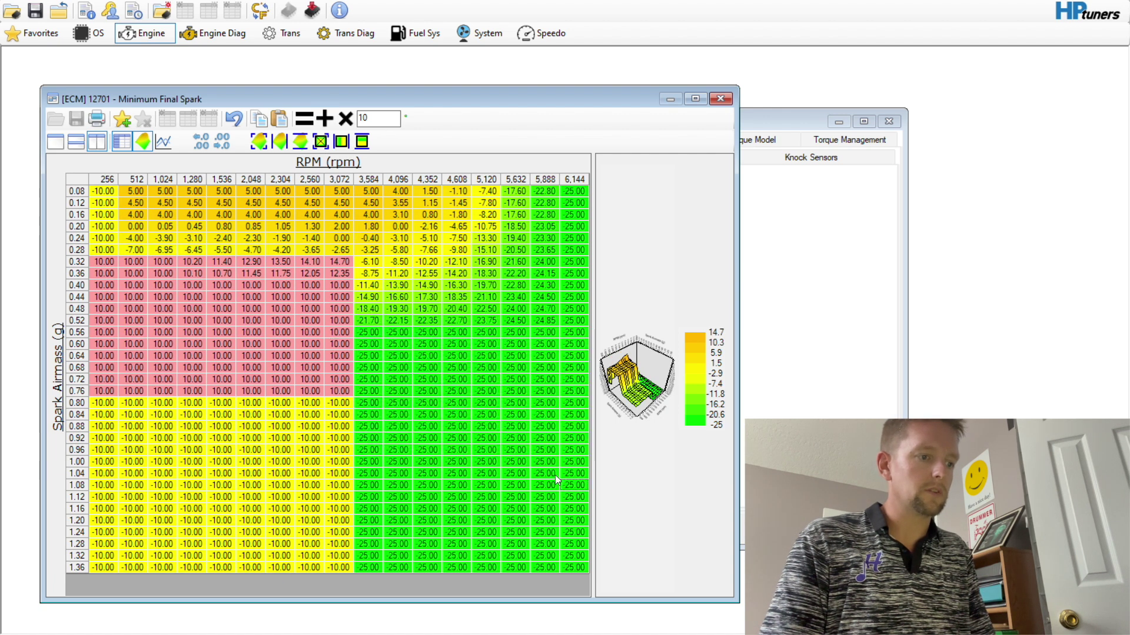
pyautogui.click(481, 429)
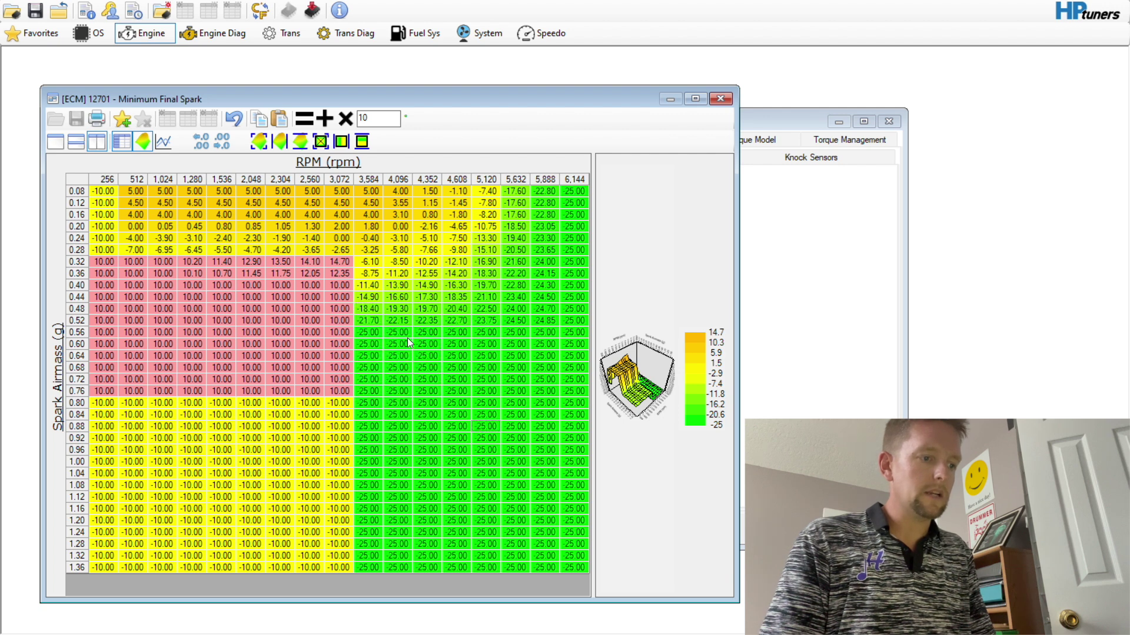
pyautogui.moveTo(358, 307); pyautogui.dragTo(595, 413)
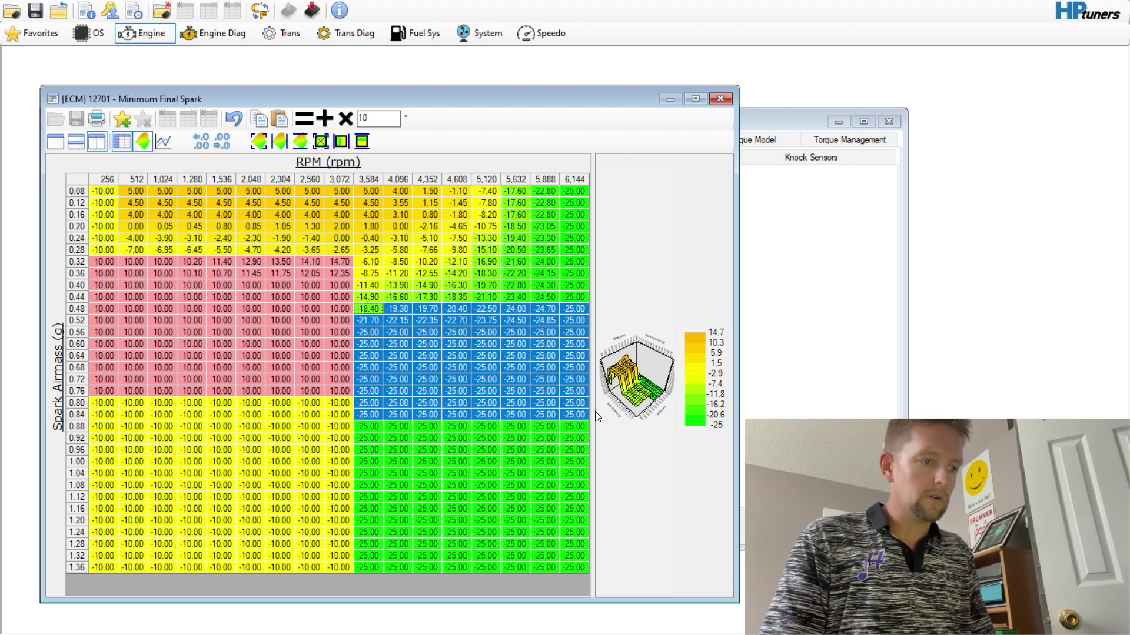
pyautogui.click(370, 119)
pyautogui.write('.5')
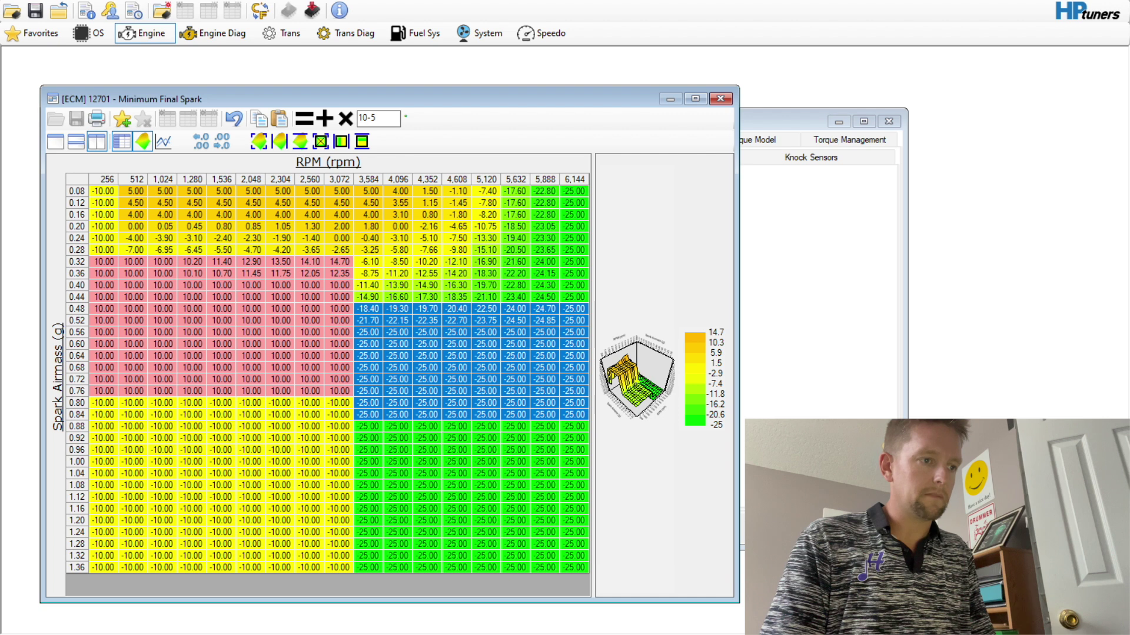
pyautogui.press('BackSpace')
pyautogui.press('BackSpace')
pyautogui.press('BackSpace')
pyautogui.press('BackSpace')
pyautogui.write('-5')
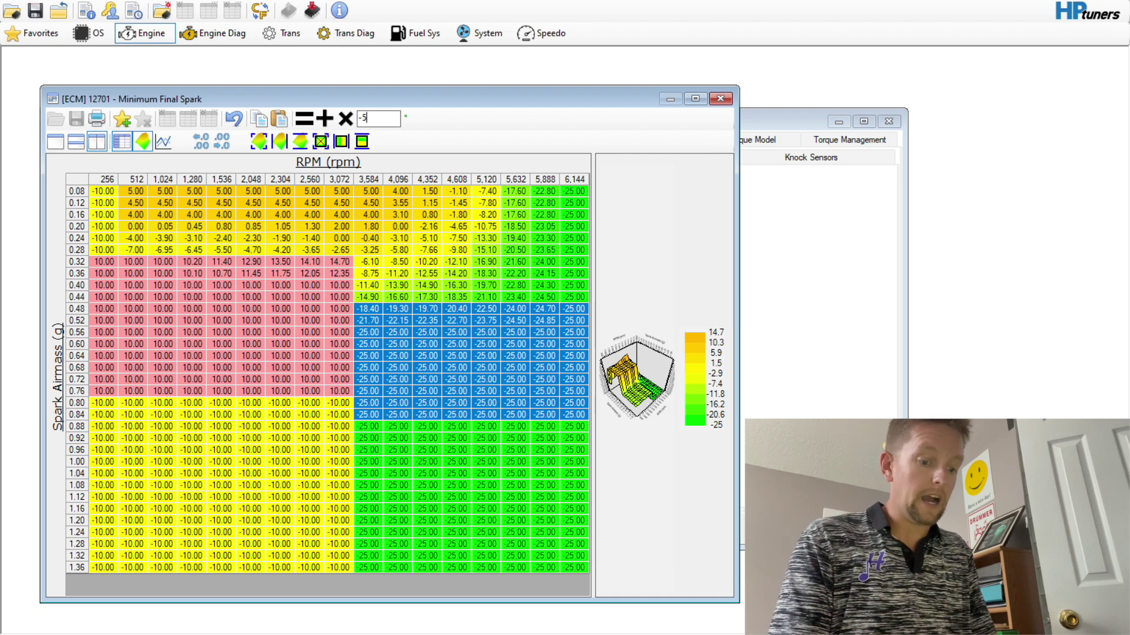
pyautogui.click(305, 119)
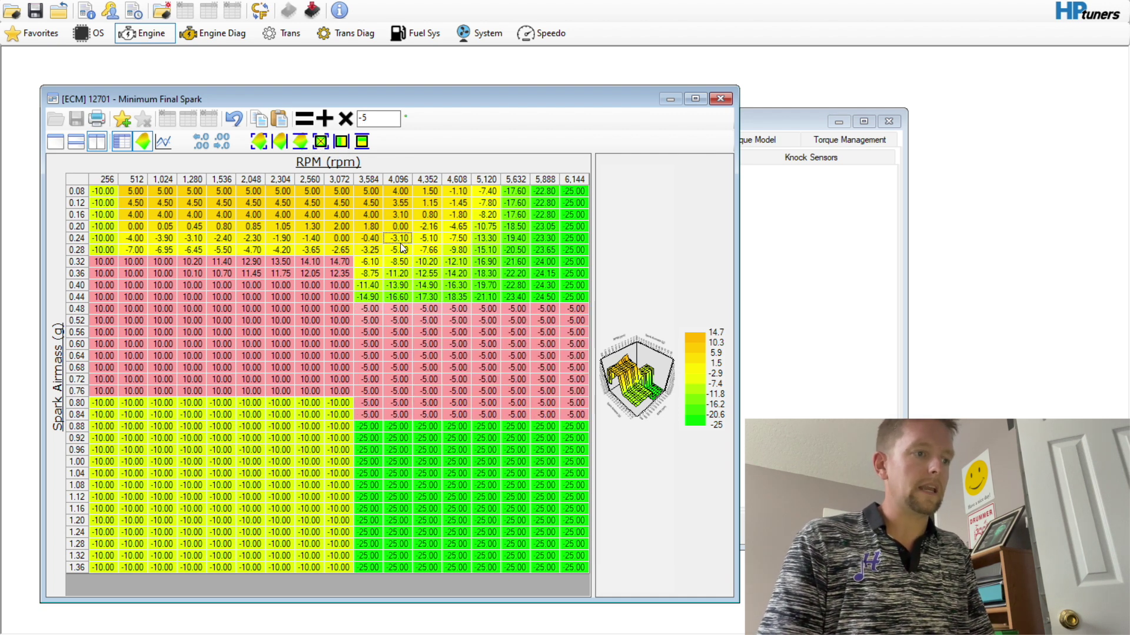
# Step: Set the 0.88–1.16 g cells above 3,584 rpm to -8
pyautogui.click(363, 430)
pyautogui.moveTo(363, 431); pyautogui.dragTo(582, 509)
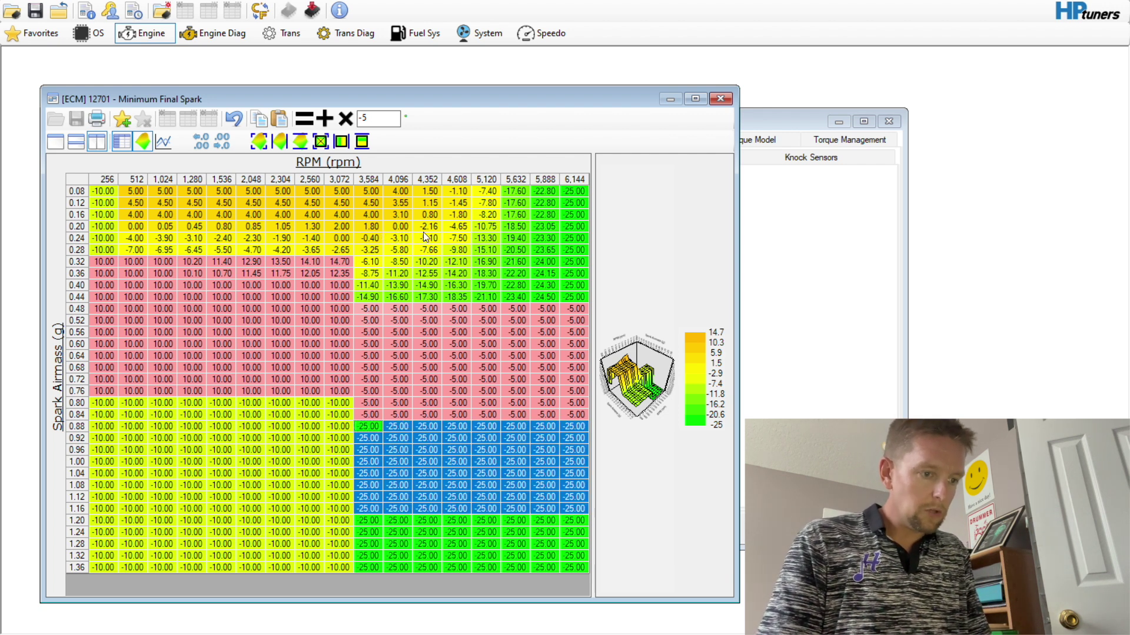
pyautogui.click(387, 119)
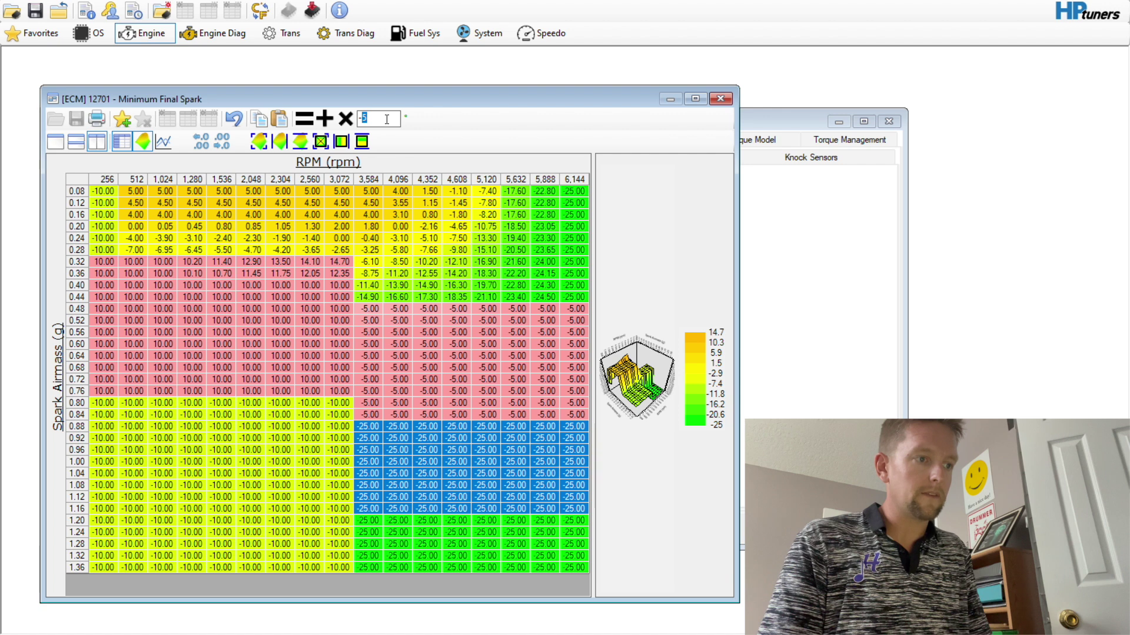
pyautogui.write('-8')
pyautogui.click(306, 121)
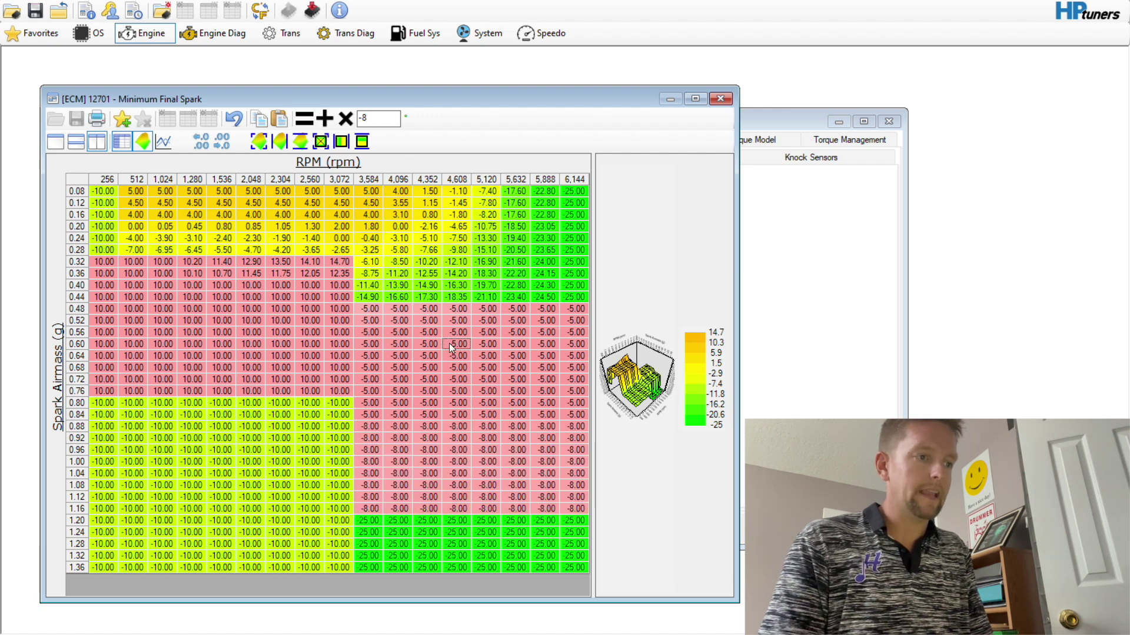
# Step: Interpolate the 0.72–1.08 g rows vertically and smooth most of the table twice
pyautogui.moveTo(367, 378); pyautogui.dragTo(568, 487)
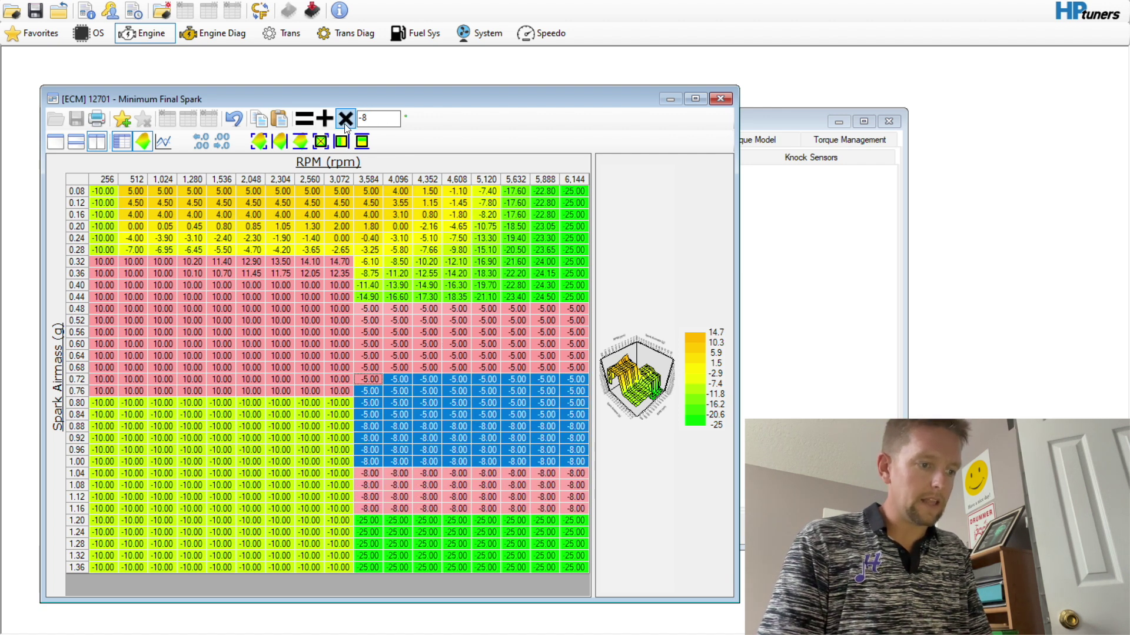
pyautogui.click(362, 142)
pyautogui.click(356, 285)
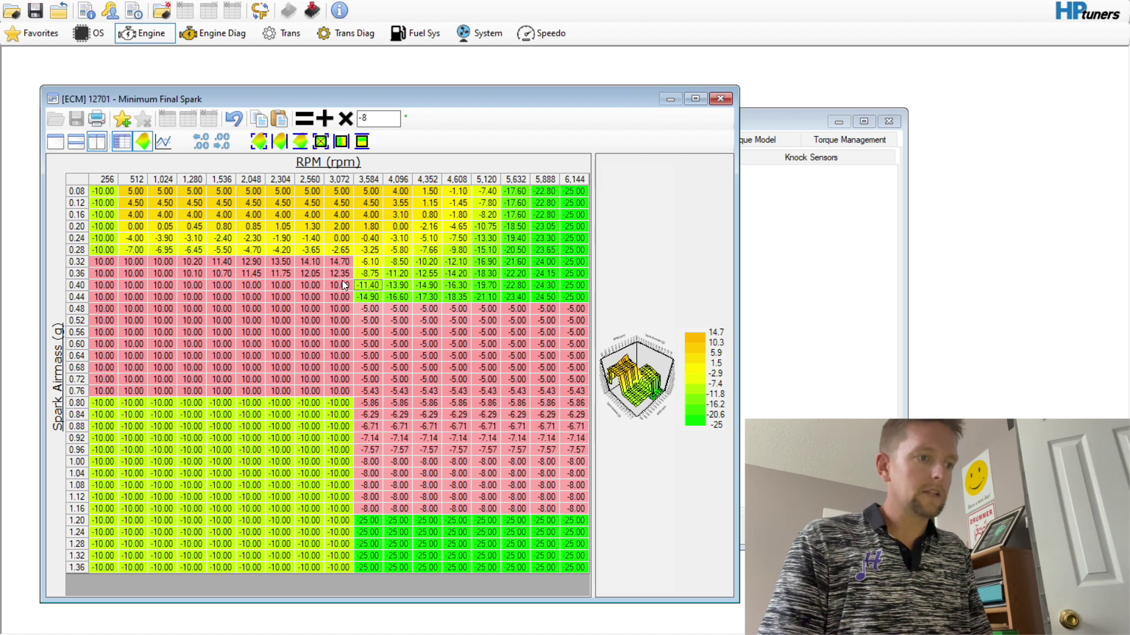
pyautogui.moveTo(103, 238); pyautogui.dragTo(596, 482)
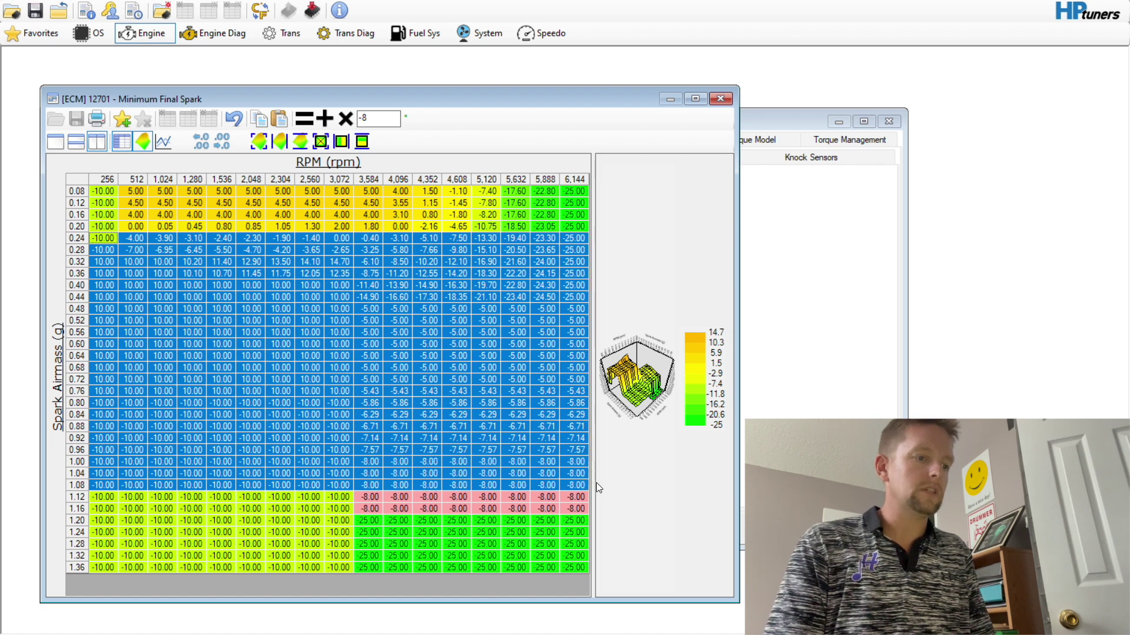
pyautogui.click(258, 141)
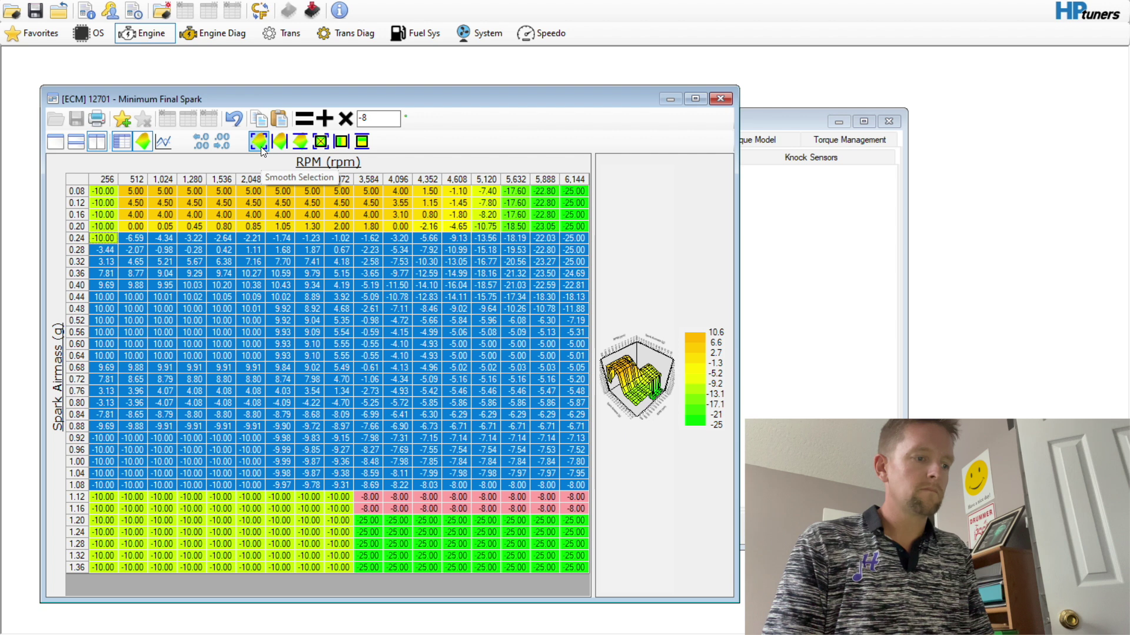
pyautogui.click(259, 142)
pyautogui.click(381, 331)
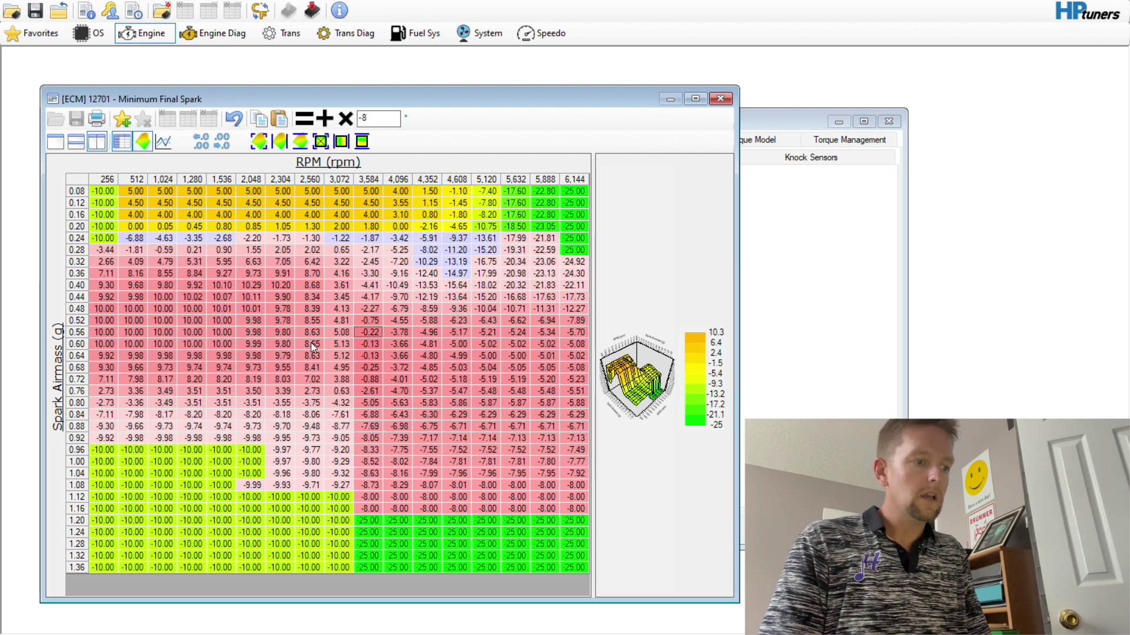
# Step: Interpolate the 2,560–4,608 rpm transition block across rows, then close the table and editor
pyautogui.moveTo(302, 312); pyautogui.dragTo(458, 481)
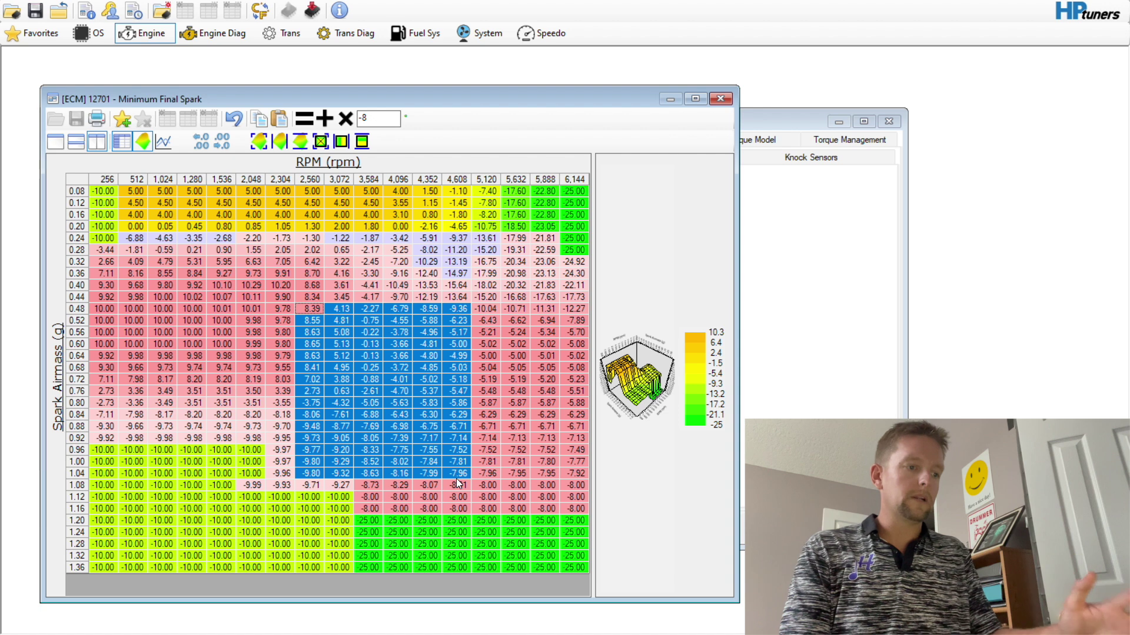
pyautogui.click(341, 141)
pyautogui.click(396, 355)
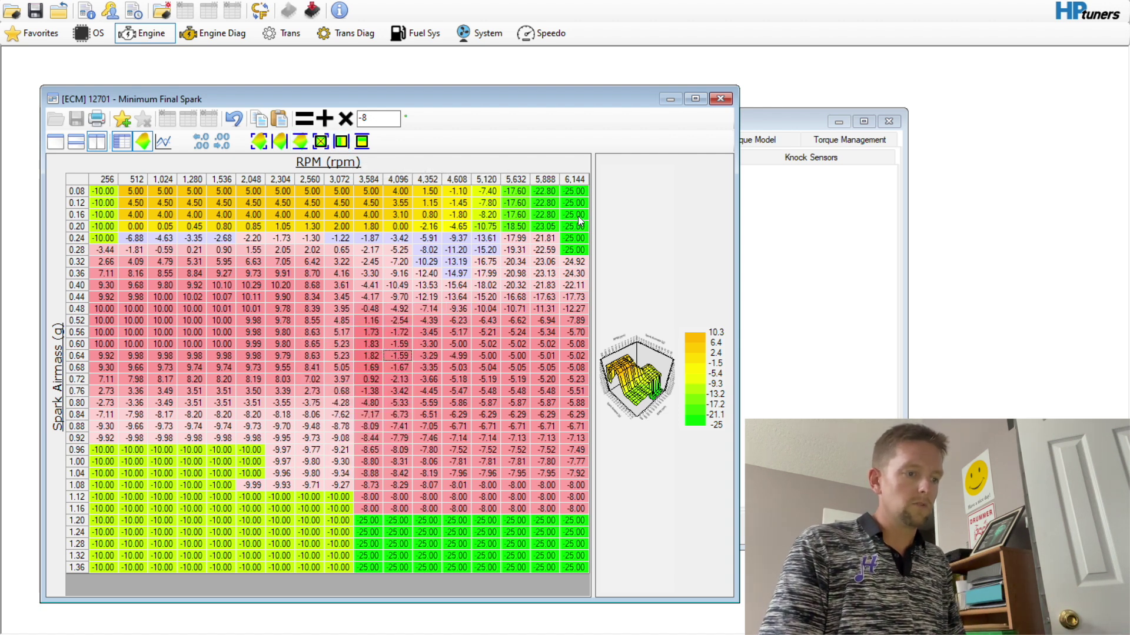
pyautogui.click(725, 97)
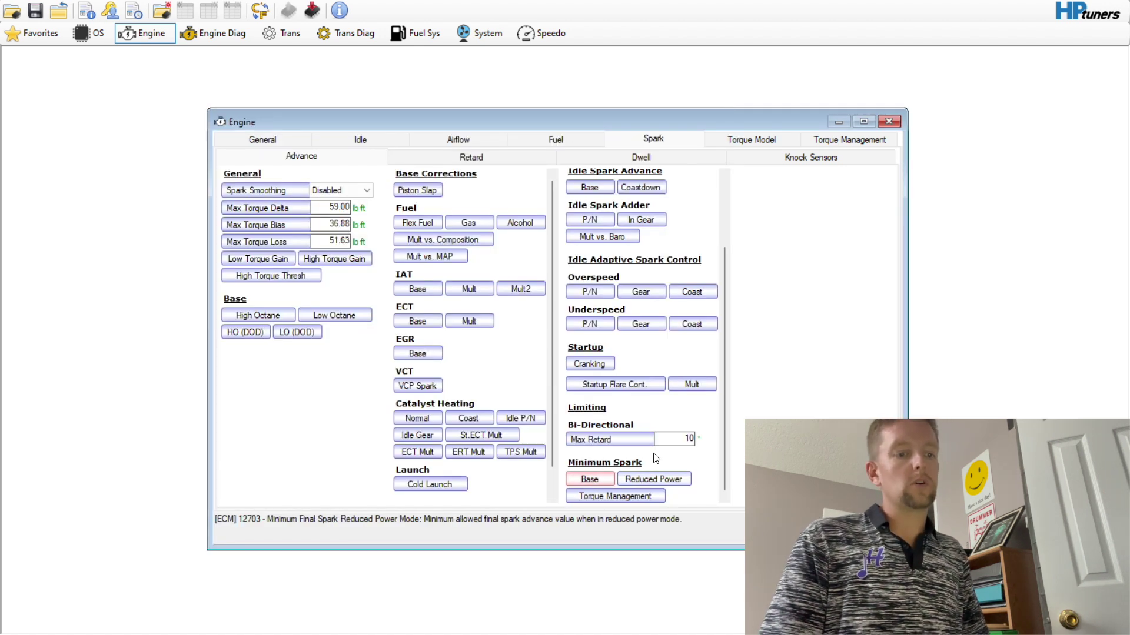
pyautogui.hotkey('alt', 'F4')
# Step: Discard the unsaved changes and reopen the 2015 Corvette Auto stock file
pyautogui.click(577, 361)
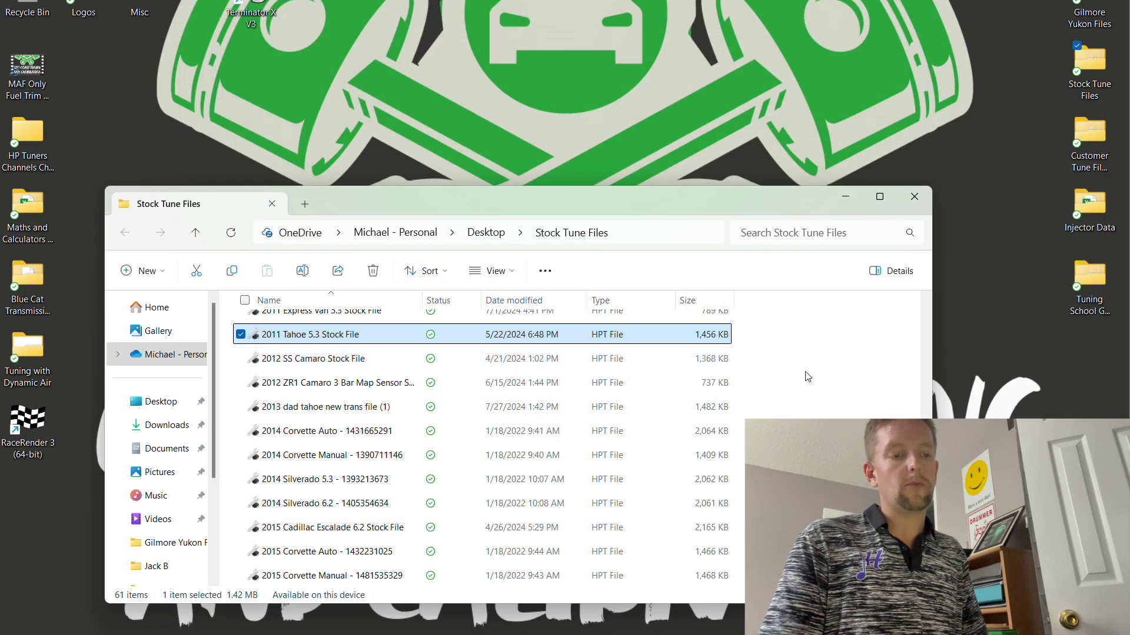
pyautogui.click(322, 554)
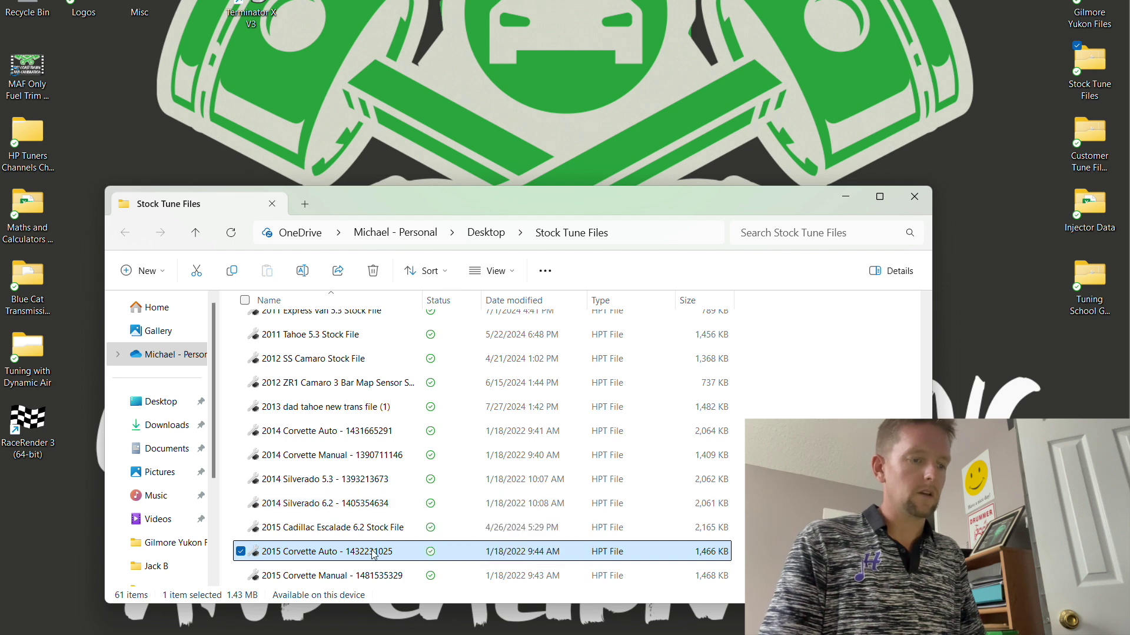
pyautogui.press('Return')
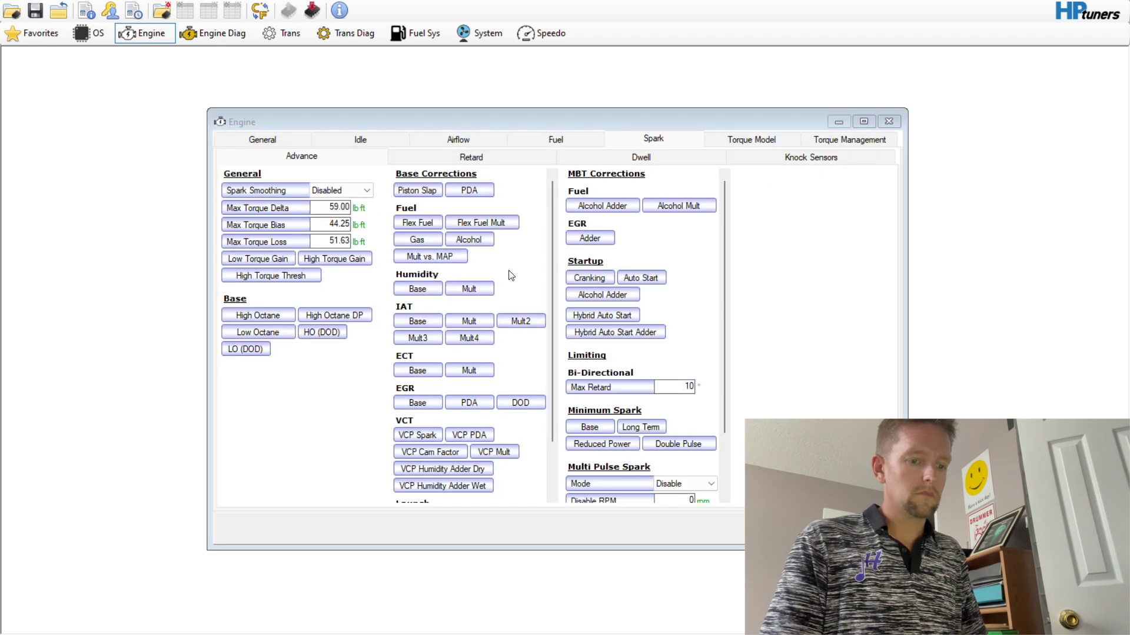
# Step: Review the Minimum Final Spark base table and the long-term minimum spark advance table
pyautogui.click(598, 428)
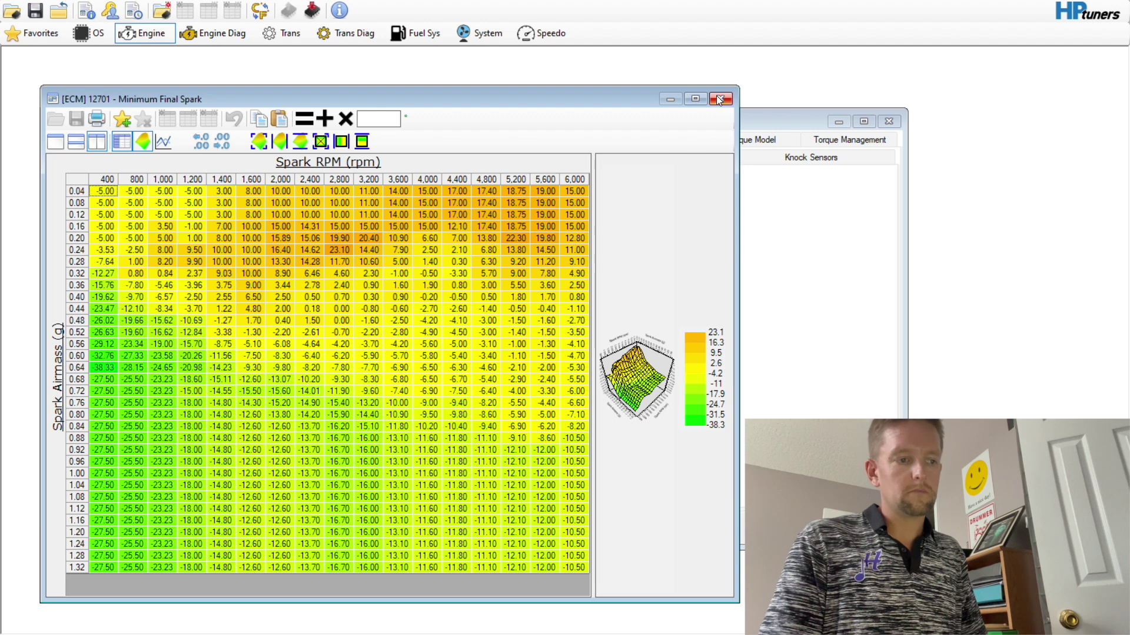
pyautogui.click(719, 99)
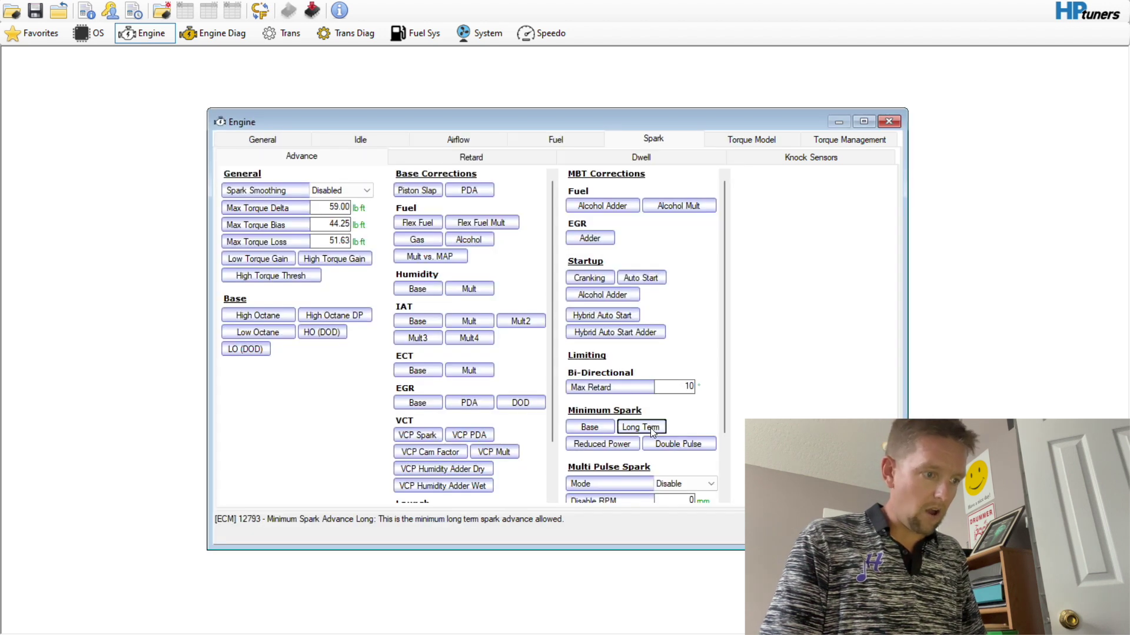
pyautogui.click(651, 428)
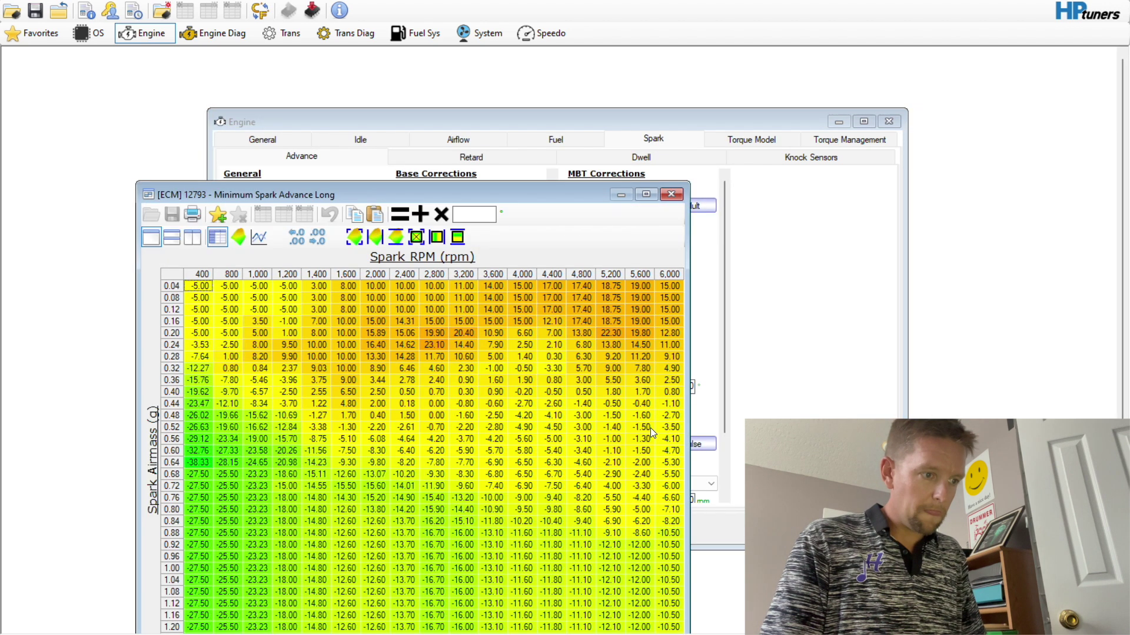
pyautogui.click(670, 194)
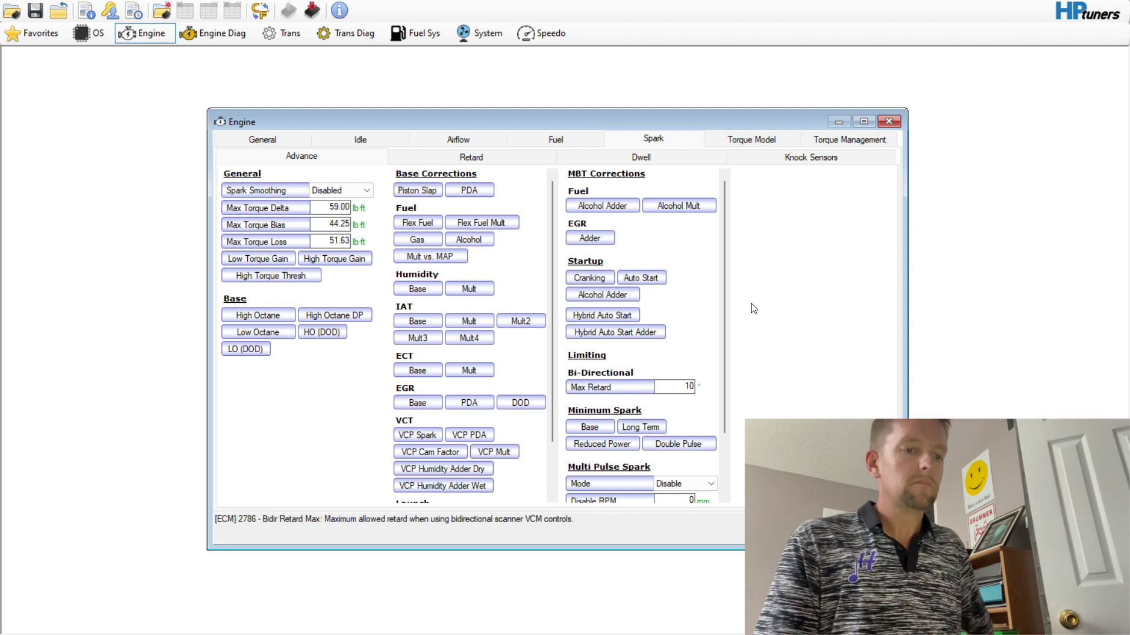
# Step: Check engine torque management, then bring up the Transmission settings with the eight-speed gear ratios
pyautogui.click(837, 146)
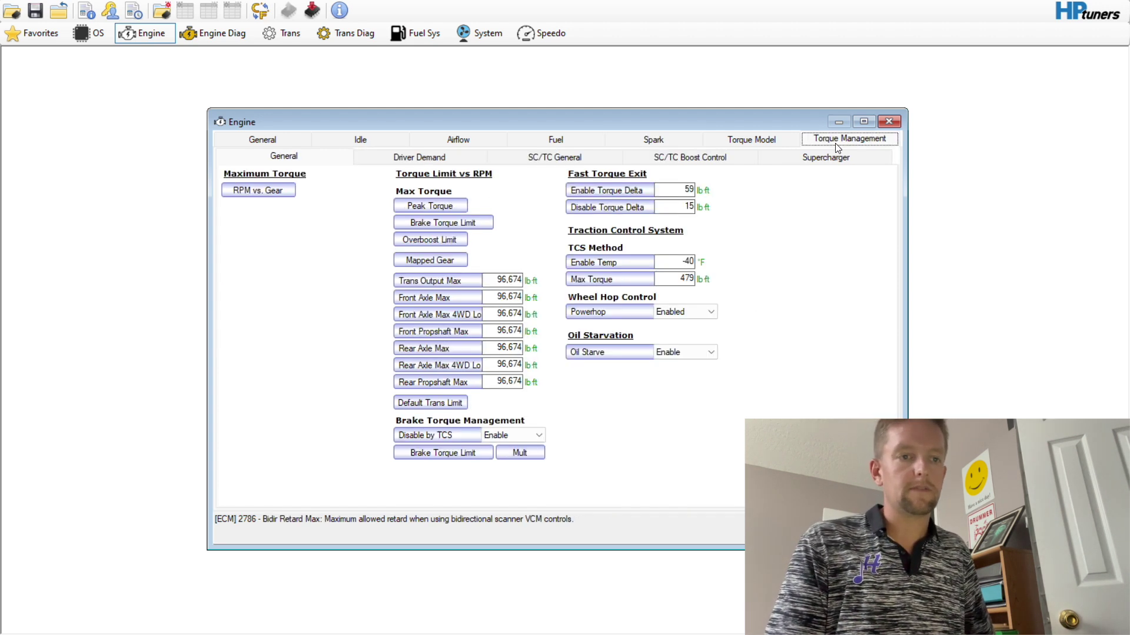
pyautogui.click(296, 40)
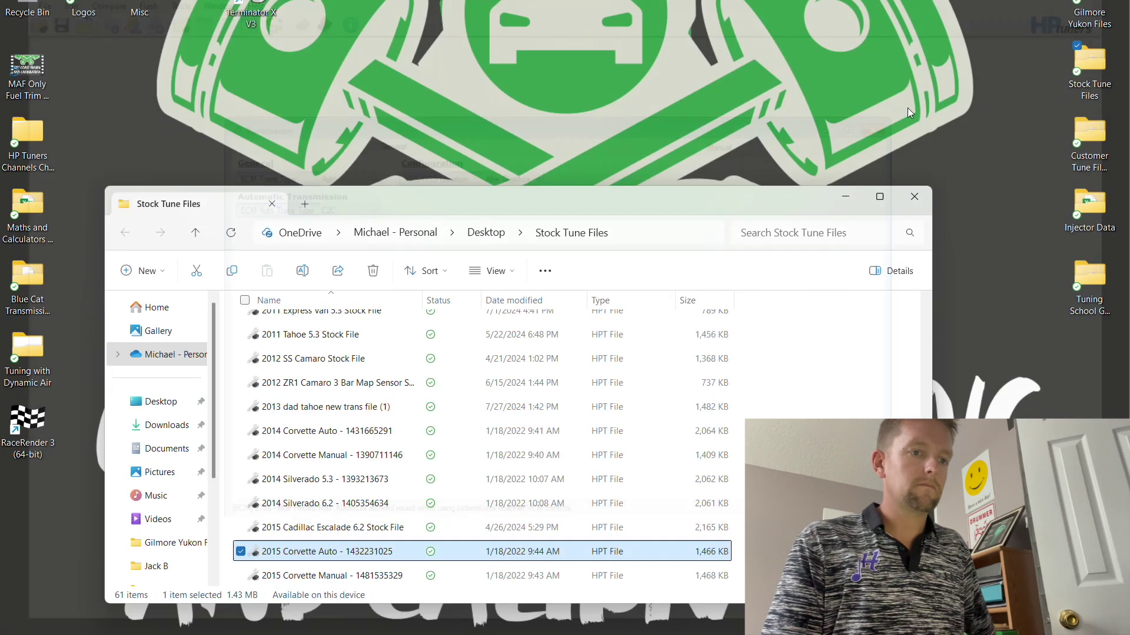
pyautogui.click(374, 525)
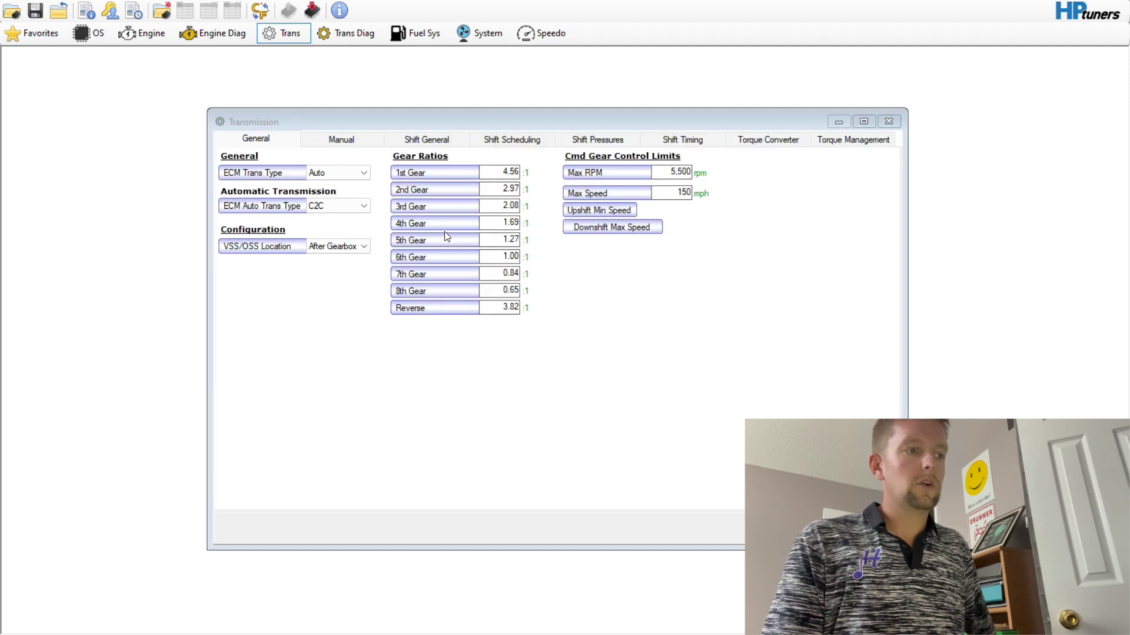
# Step: Display the transmission's Upshift torque factors (all 1.0000) and adders (all 0.0000)
pyautogui.click(873, 144)
pyautogui.click(729, 159)
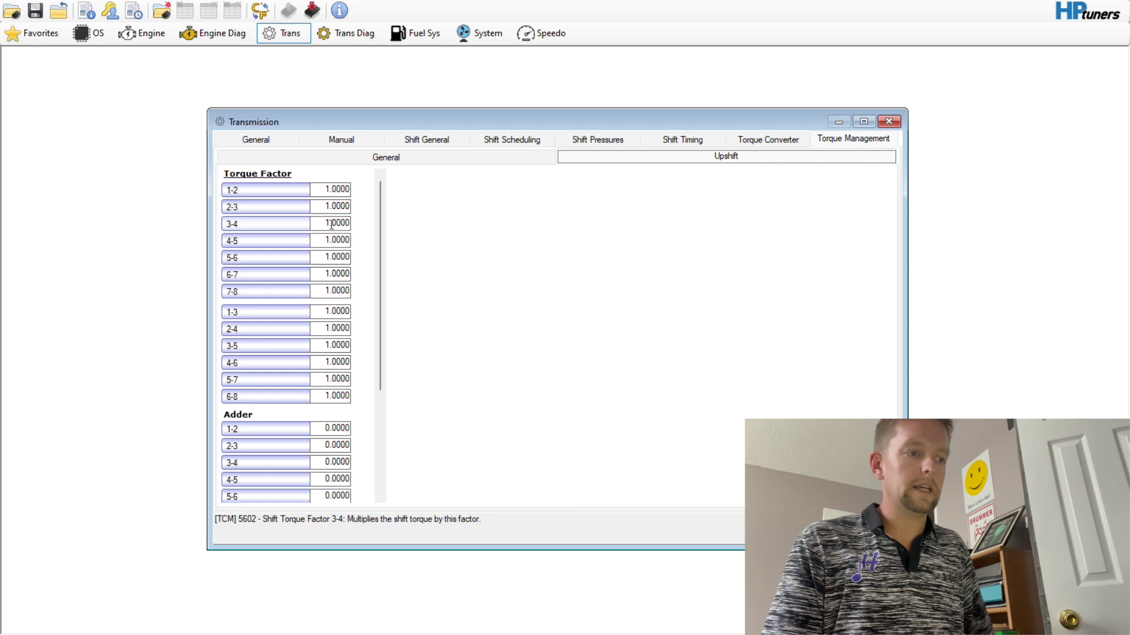